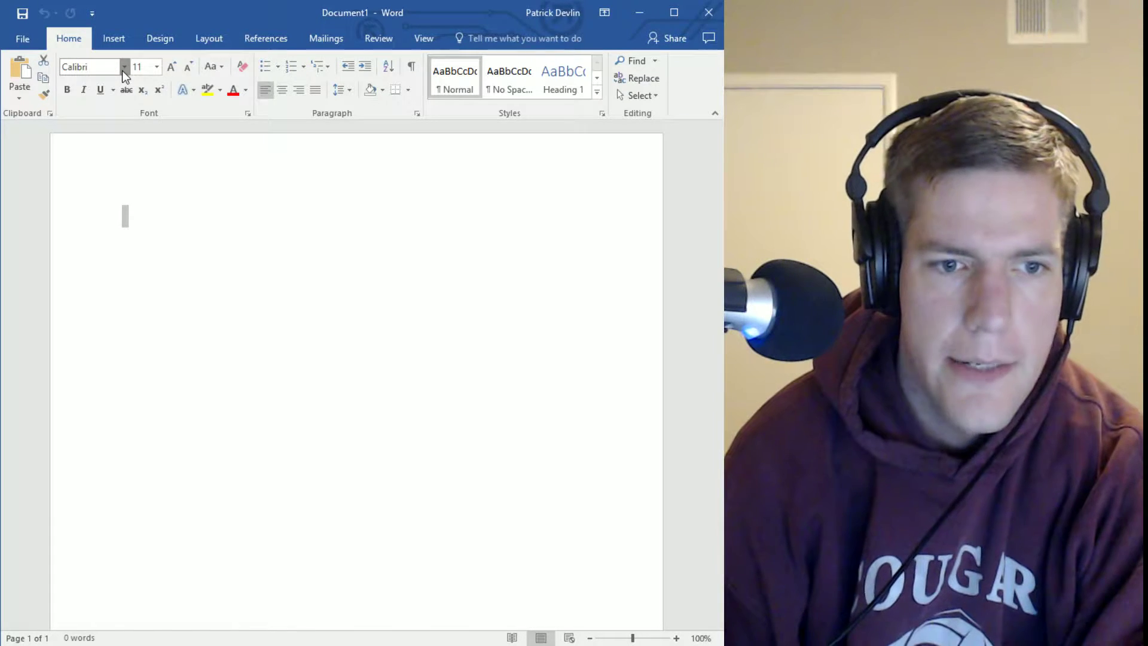
# Choose Times New Roman from the font list and 12 from the font size list
pyautogui.click(123, 70)
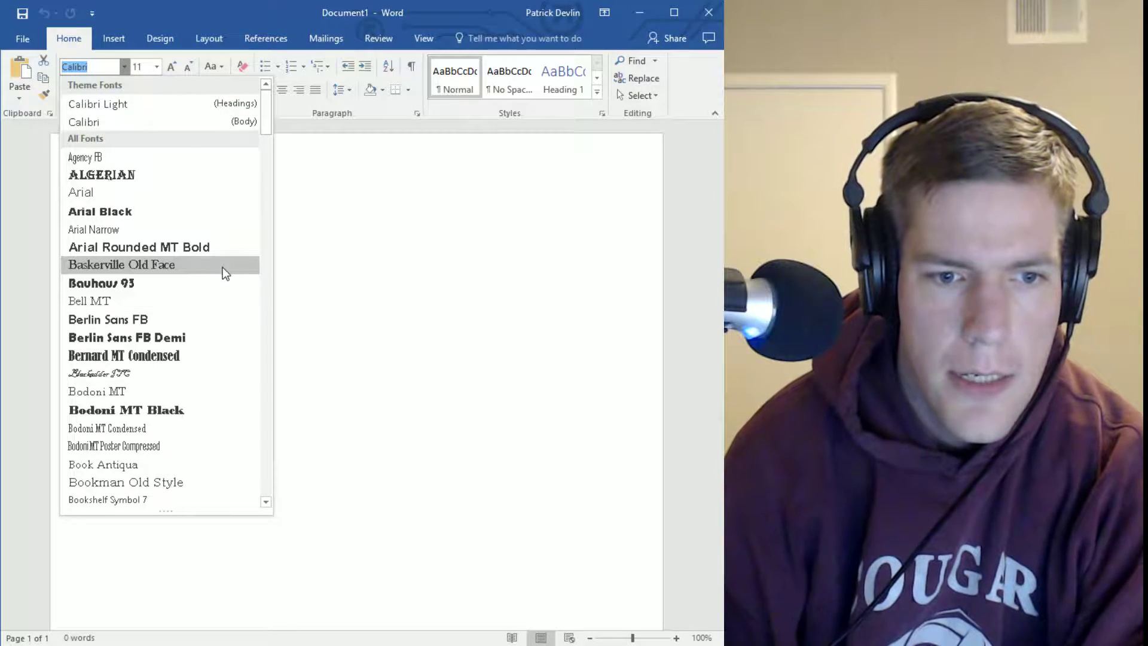
pyautogui.scroll(-10, 222, 270)
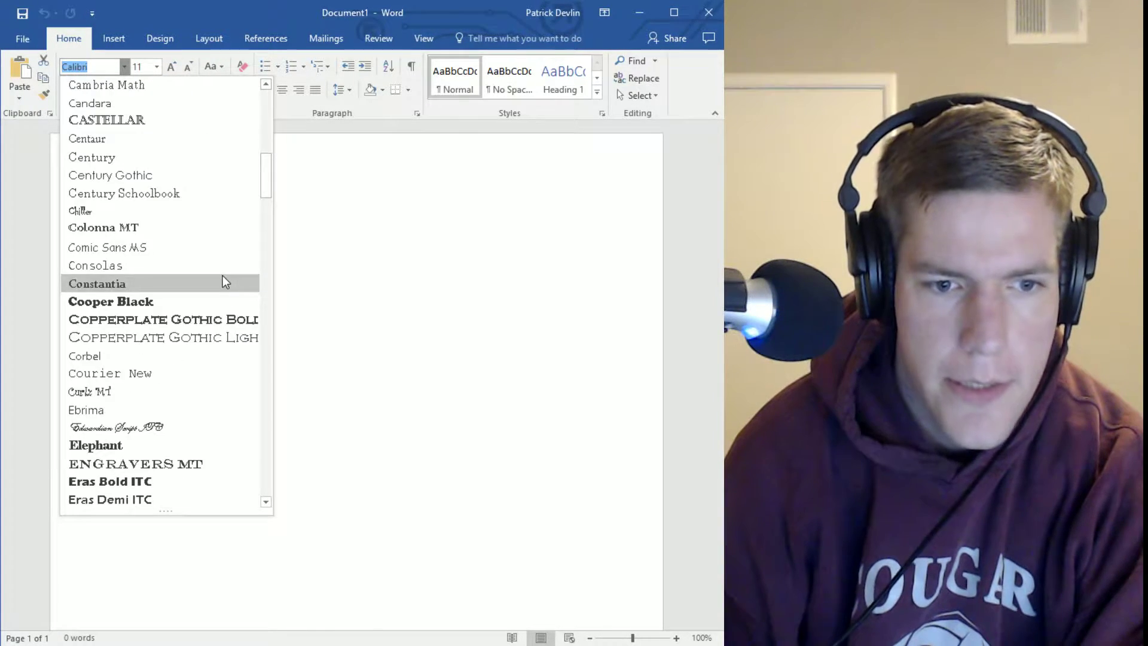
pyautogui.scroll(-20, 225, 281)
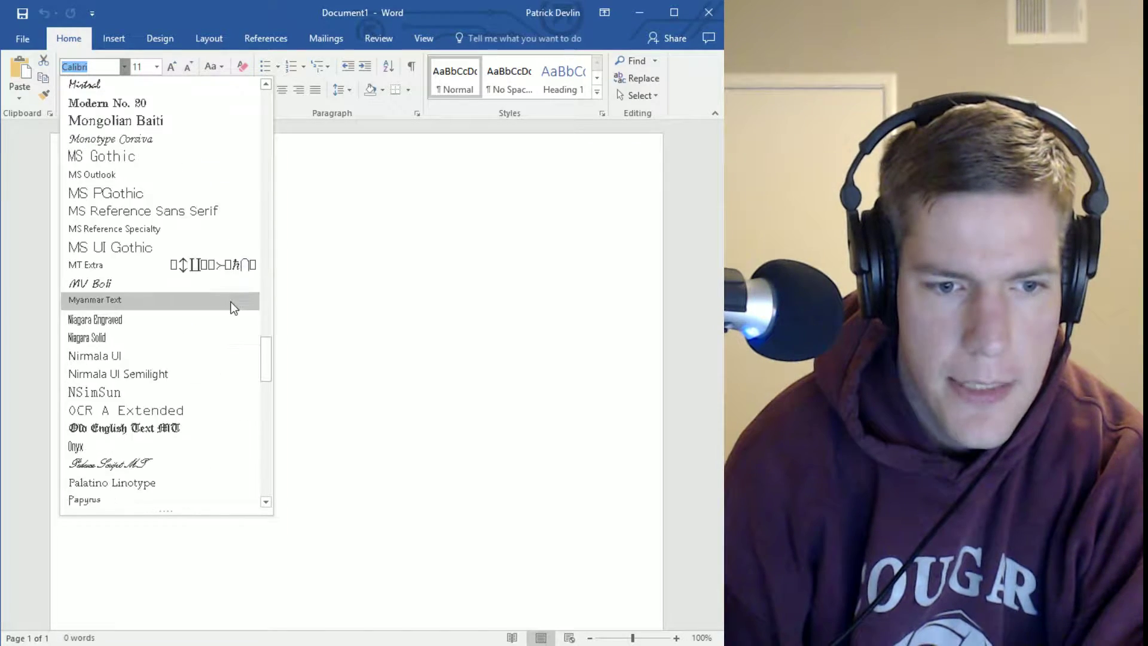
pyautogui.scroll(-13, 232, 306)
pyautogui.scroll(-9, 228, 309)
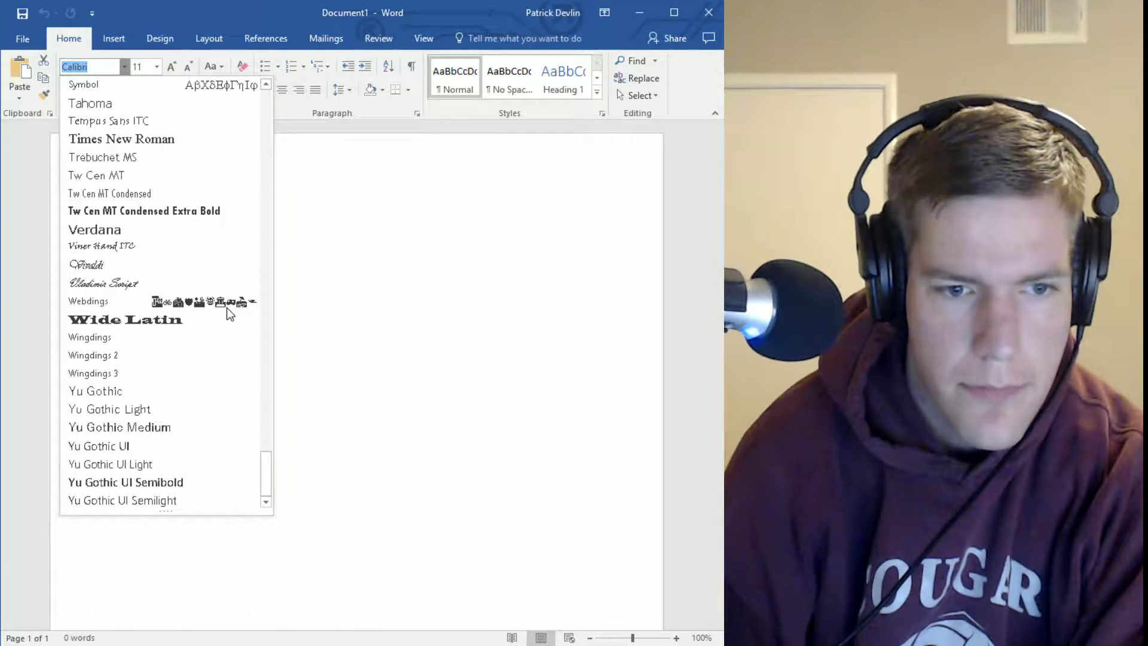
pyautogui.click(170, 139)
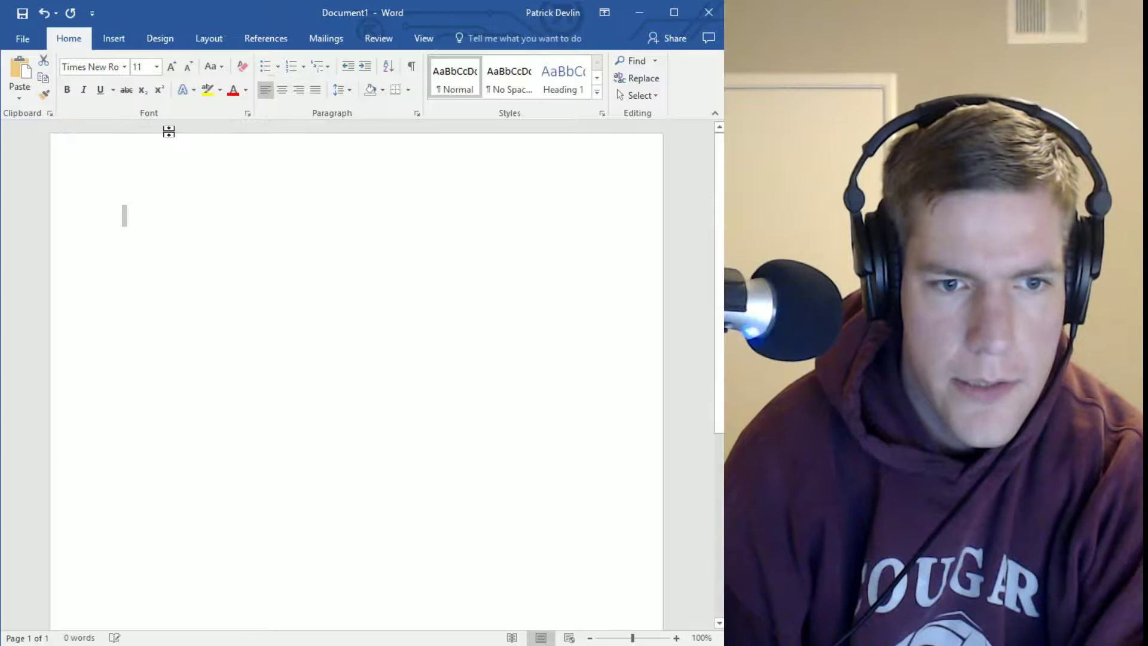
pyautogui.click(159, 67)
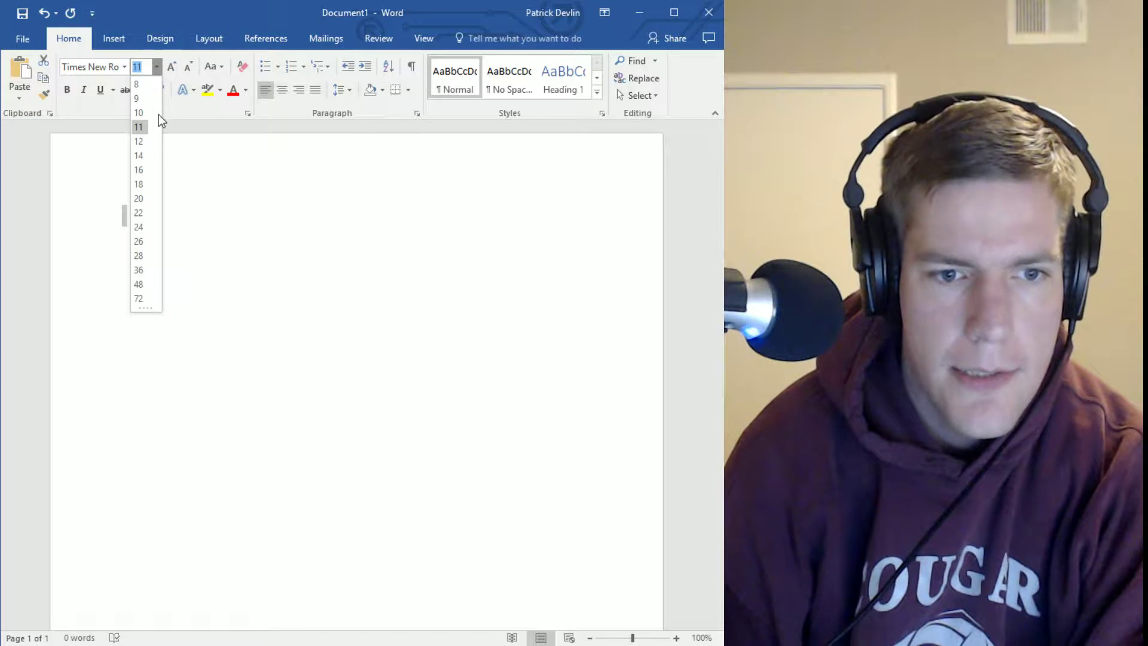
pyautogui.click(139, 142)
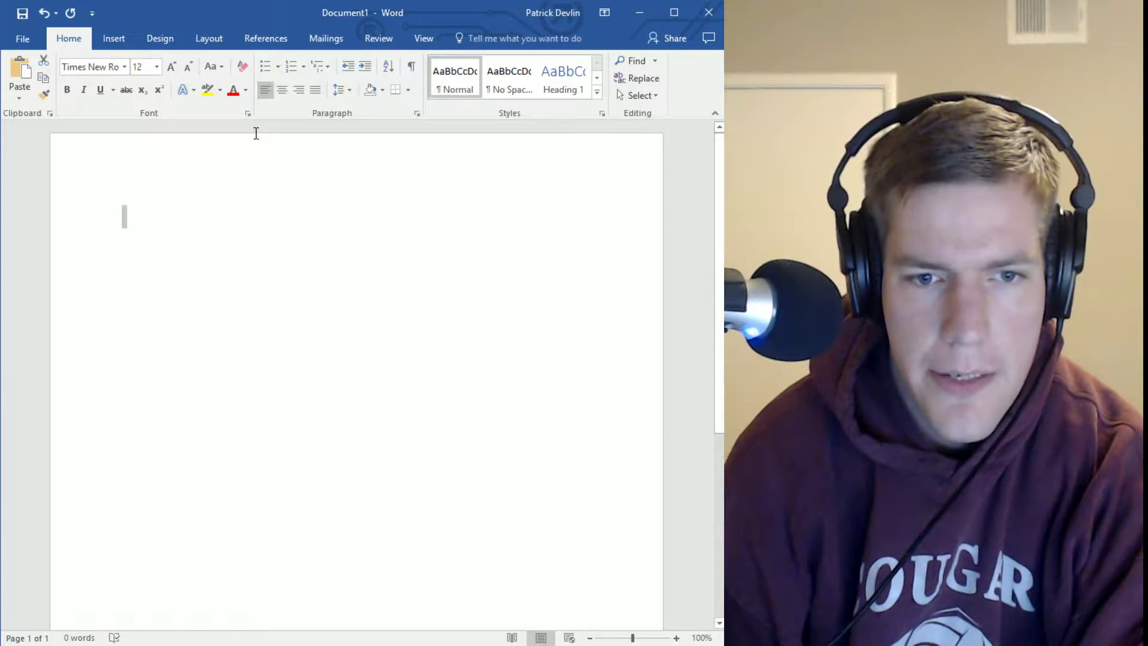
# Apply 1.0 single line spacing from the Line and Paragraph Spacing menu
pyautogui.click(350, 90)
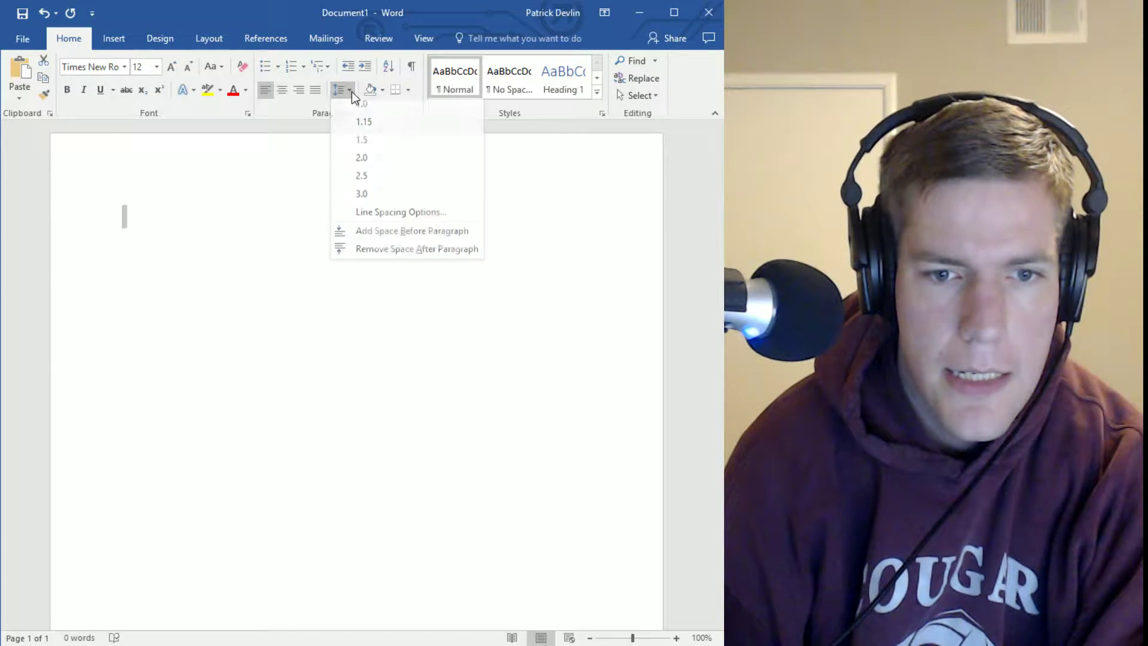
pyautogui.click(378, 109)
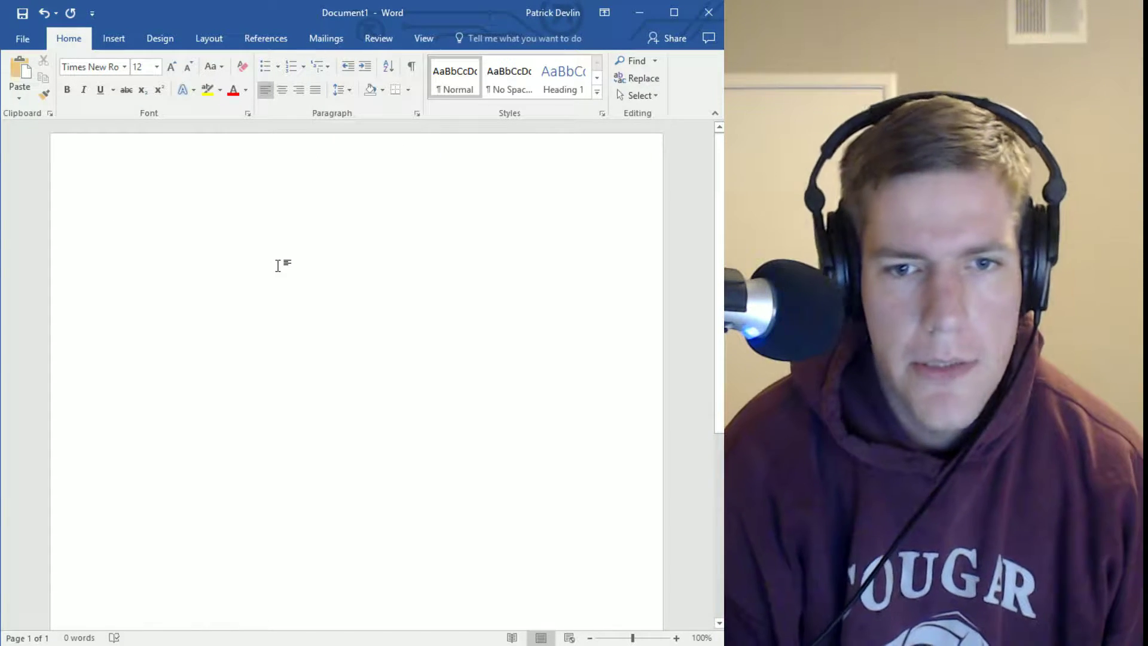
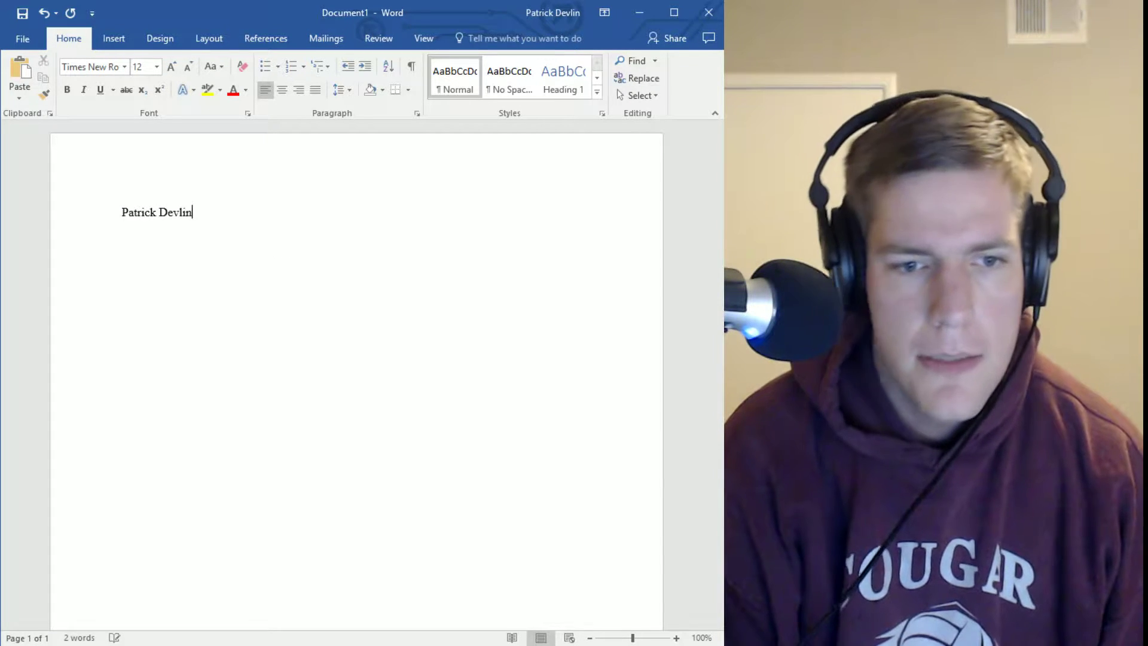
# Type the author's name as the first line, then remove space after paragraphs document-wide
pyautogui.press('Return')
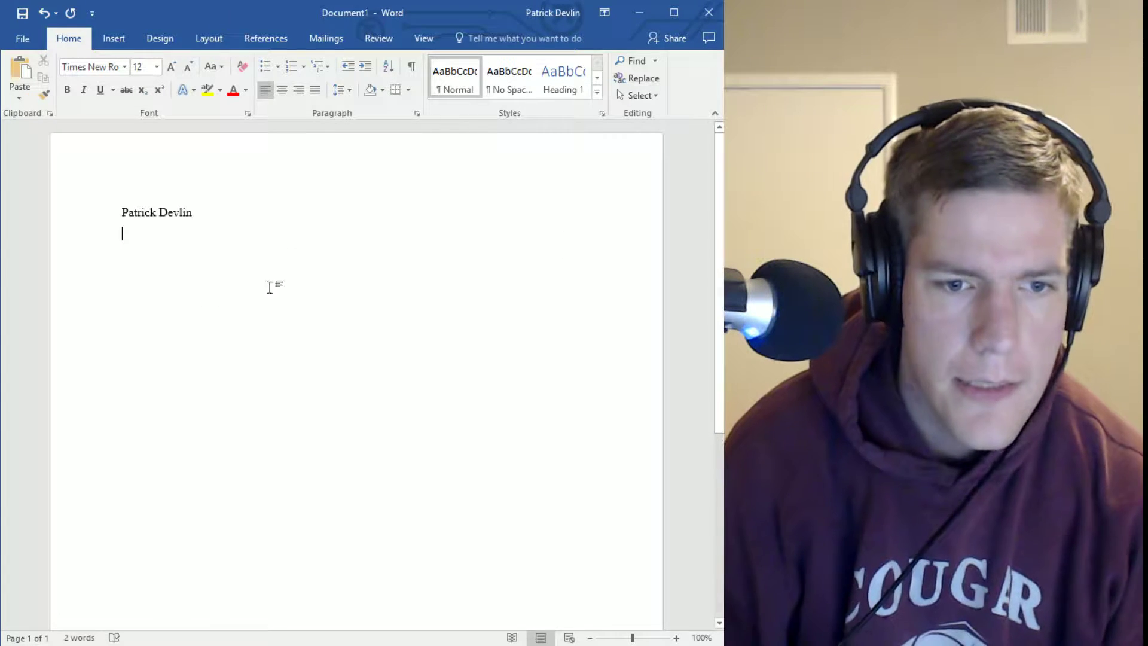
pyautogui.hotkey('ctrl', 'a')
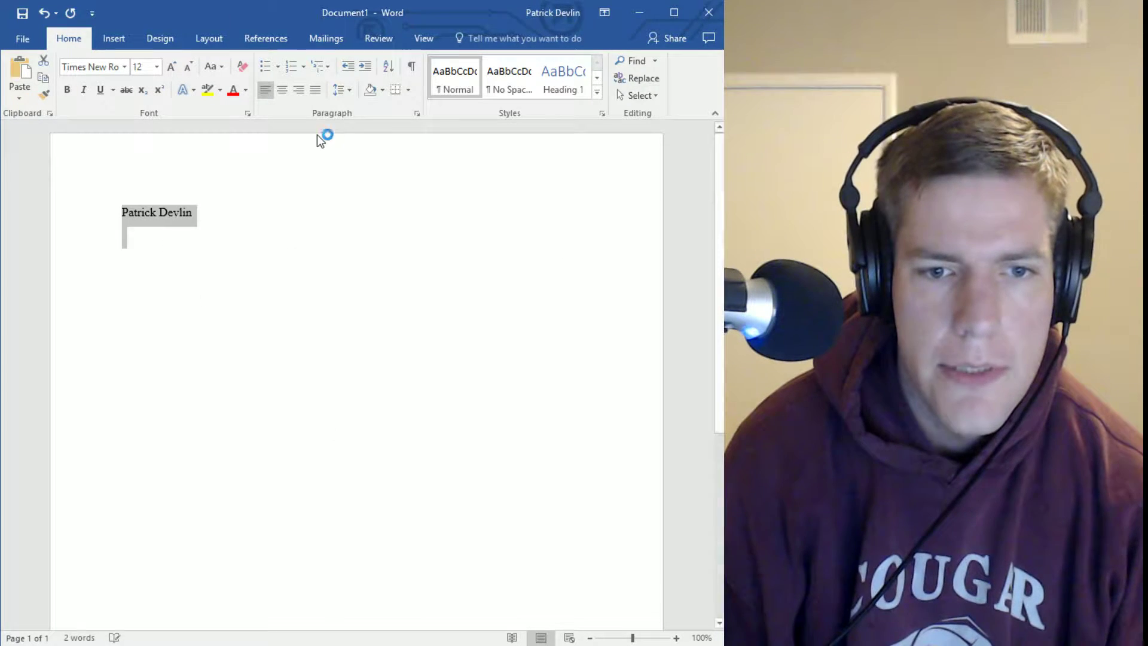
pyautogui.click(350, 93)
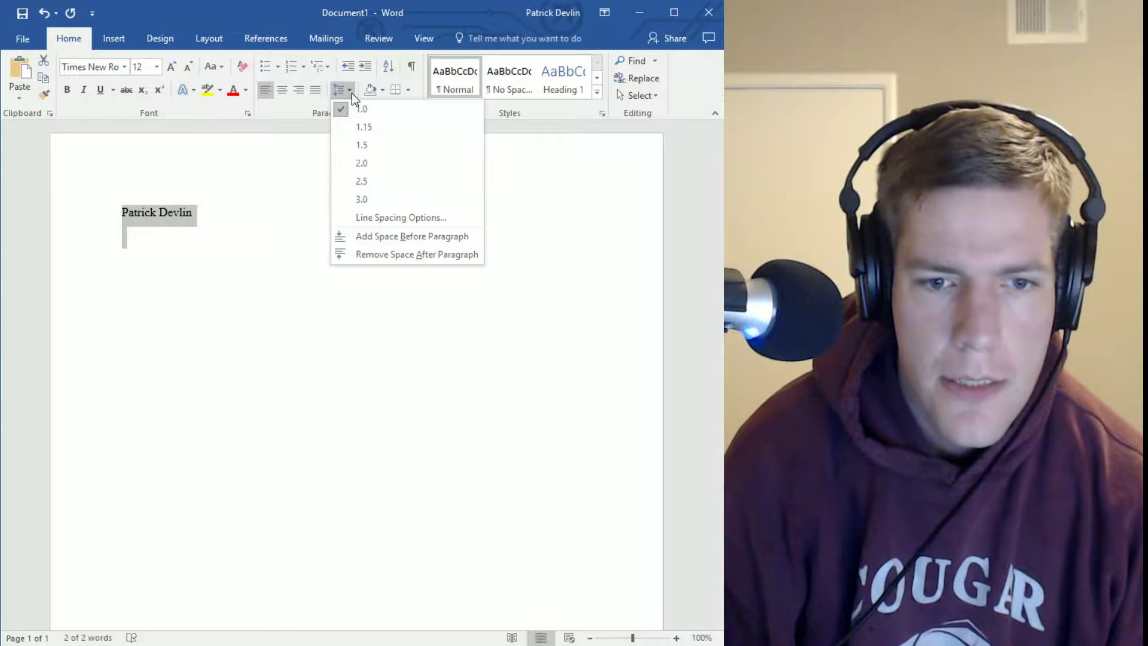
pyautogui.click(397, 256)
pyautogui.click(178, 276)
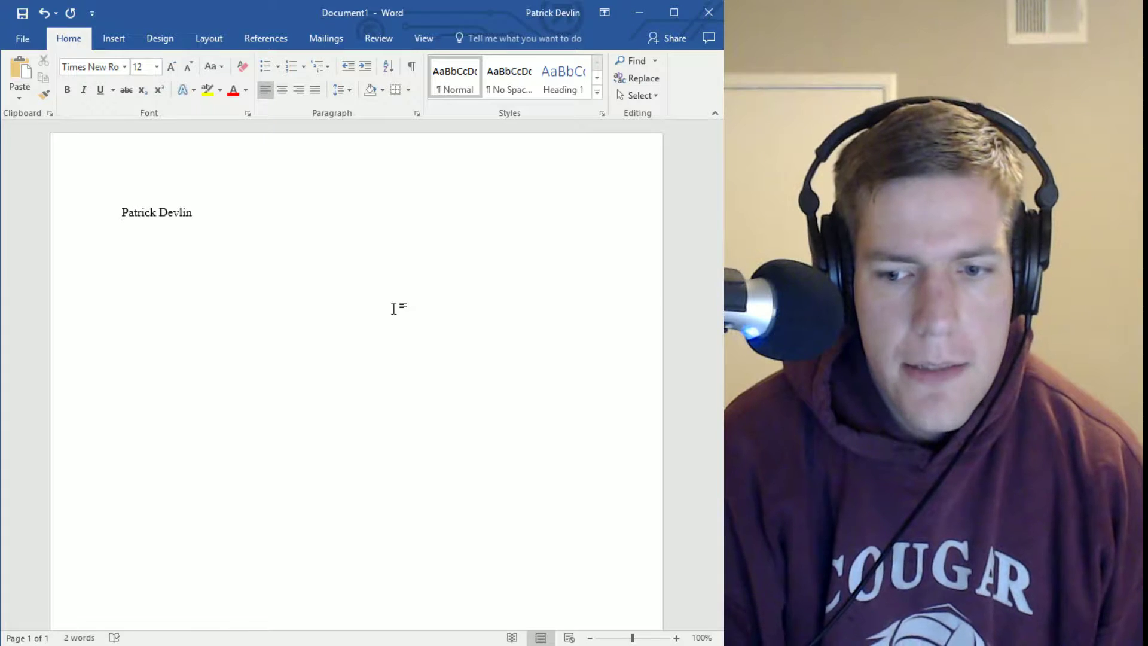
# Type the heading lines '23 Jan 2017', 'SOC 34' and 'Dr. Sociology' under the name
pyautogui.write('2')
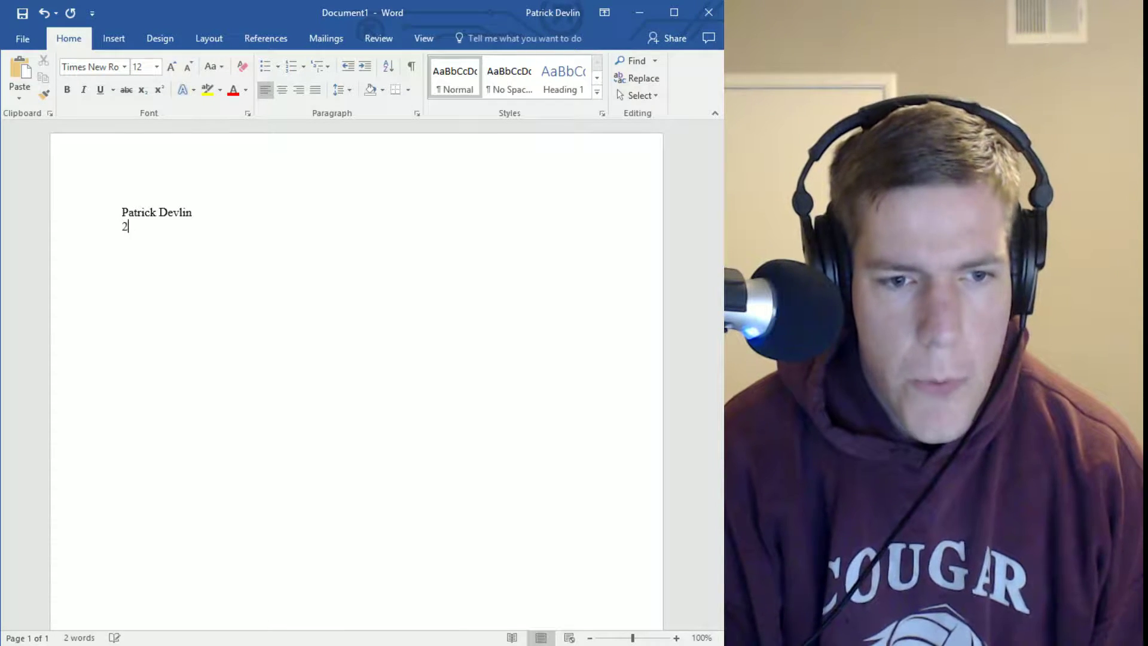
pyautogui.write('3 Jan')
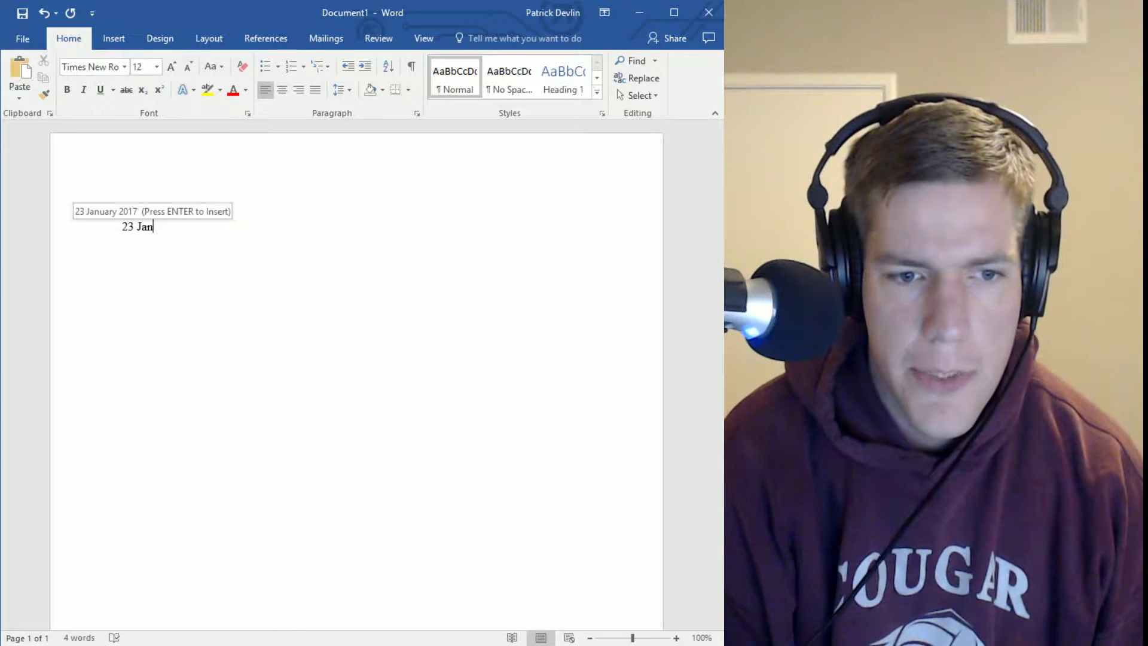
pyautogui.write(' 201')
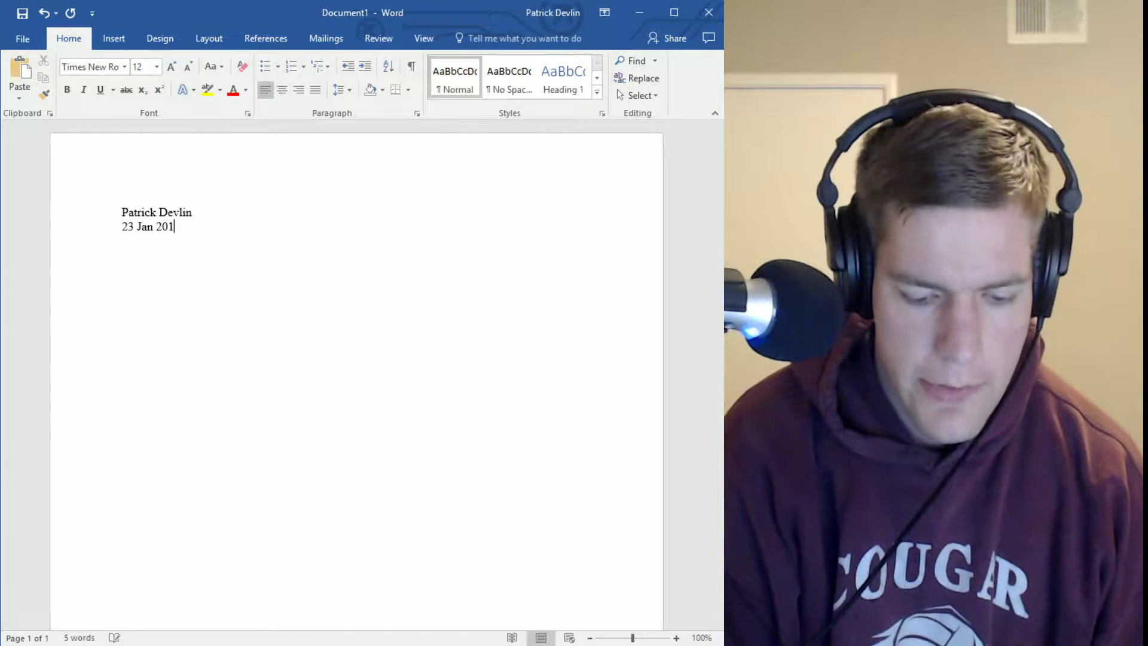
pyautogui.write('7')
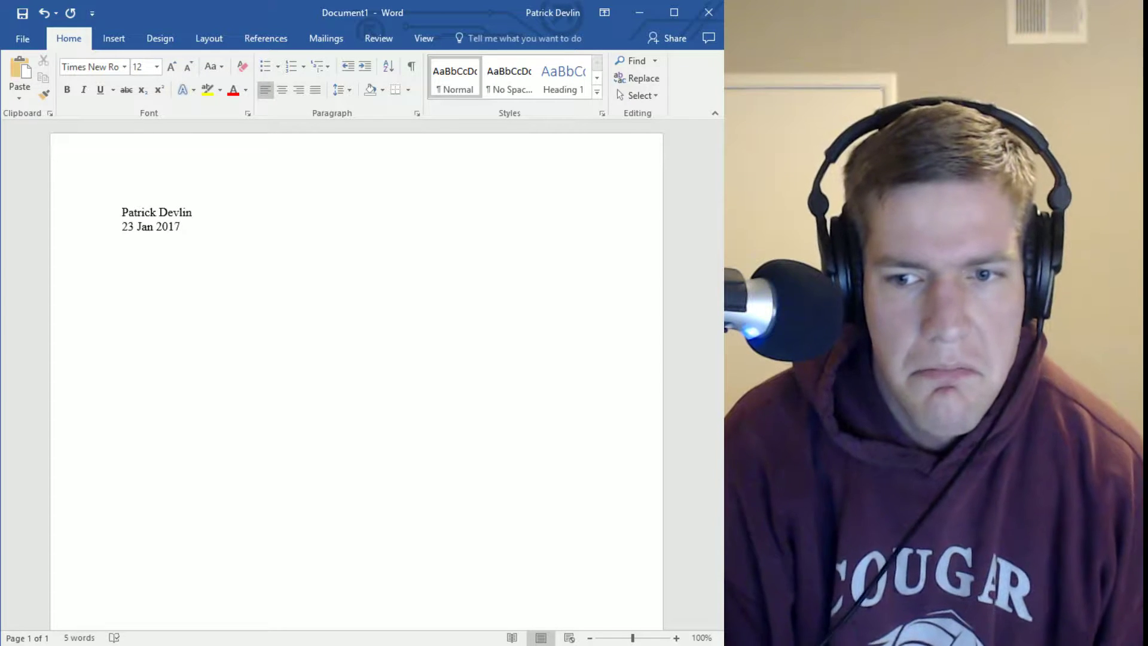
pyautogui.write('S')
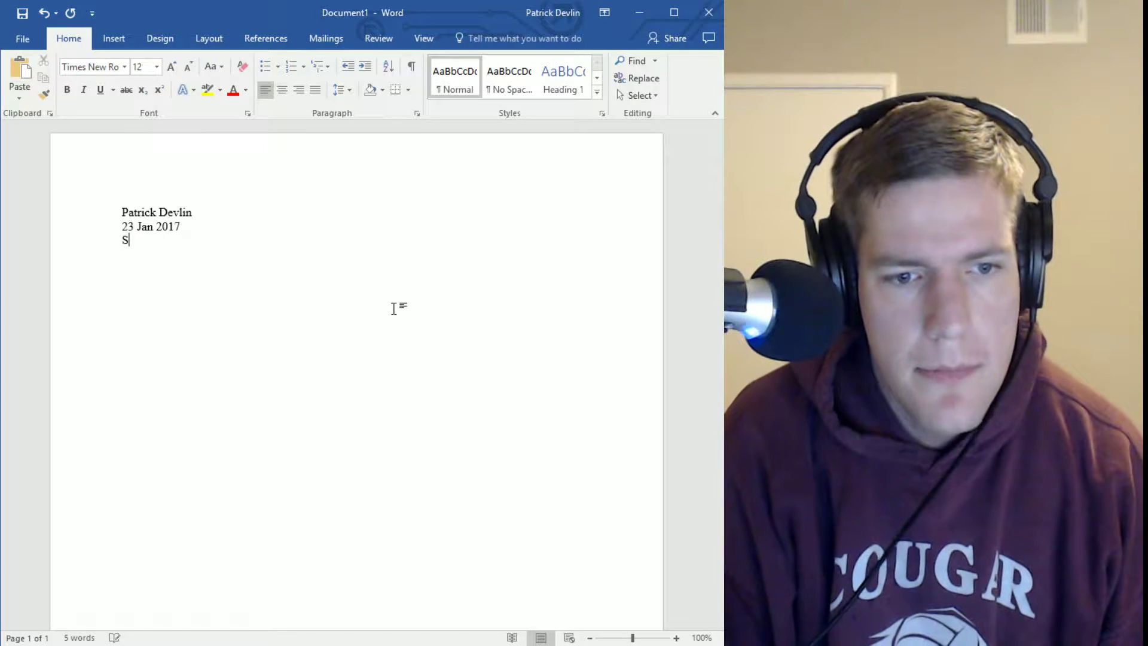
pyautogui.write('o')
pyautogui.press('BackSpace')
pyautogui.write('OC 3')
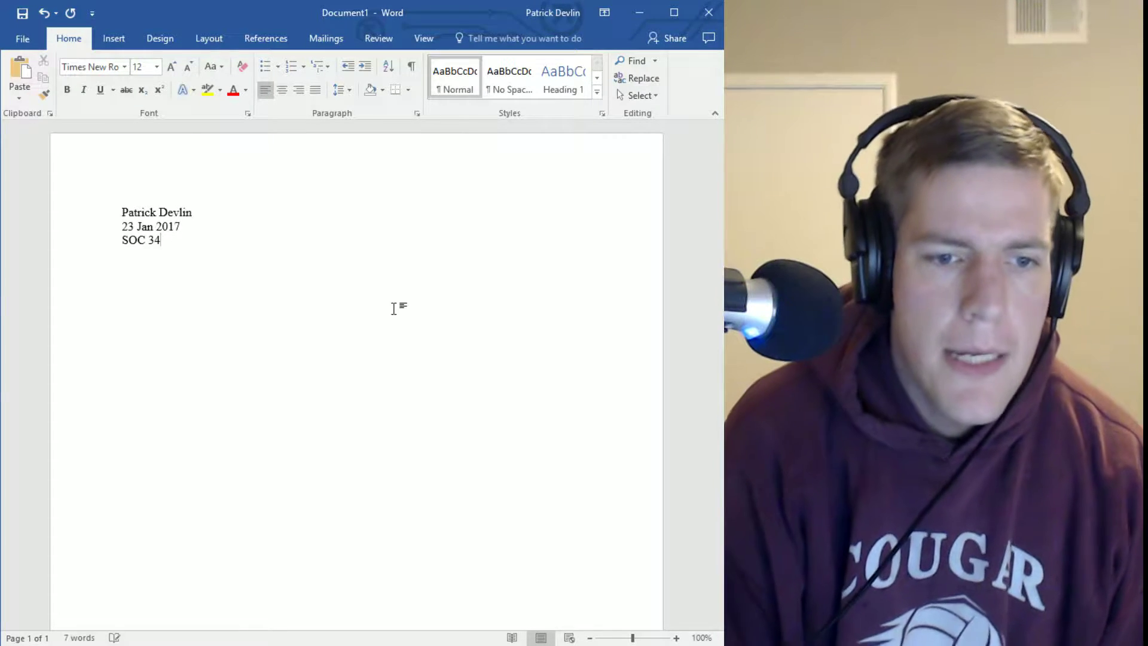
pyautogui.write('4')
pyautogui.press('Return')
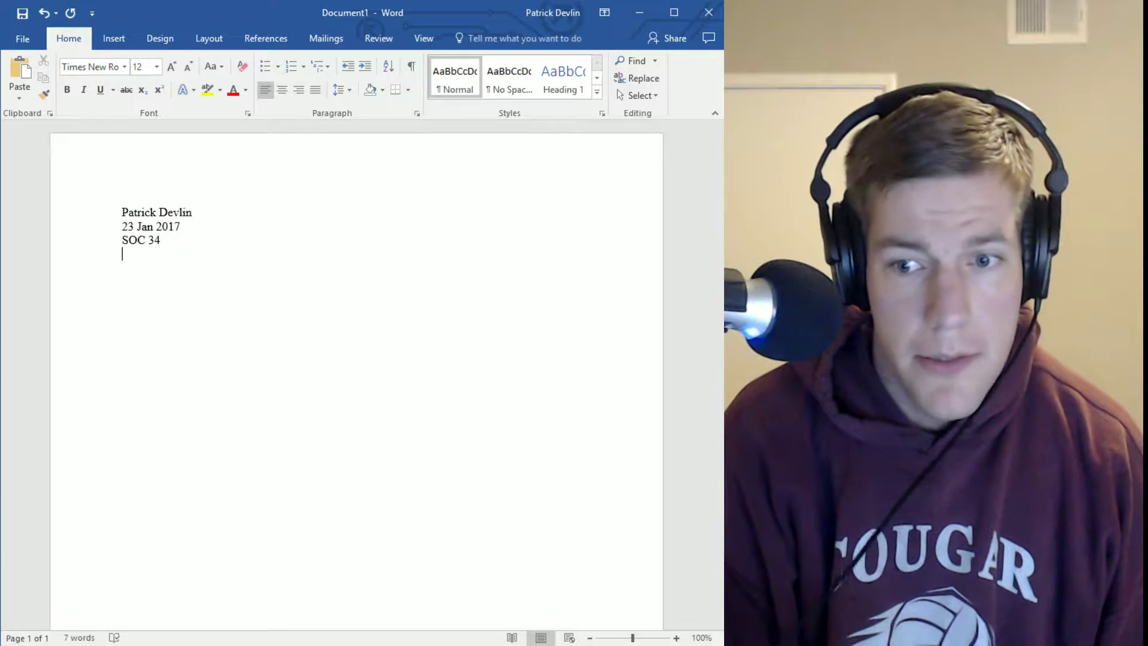
pyautogui.write('Dr')
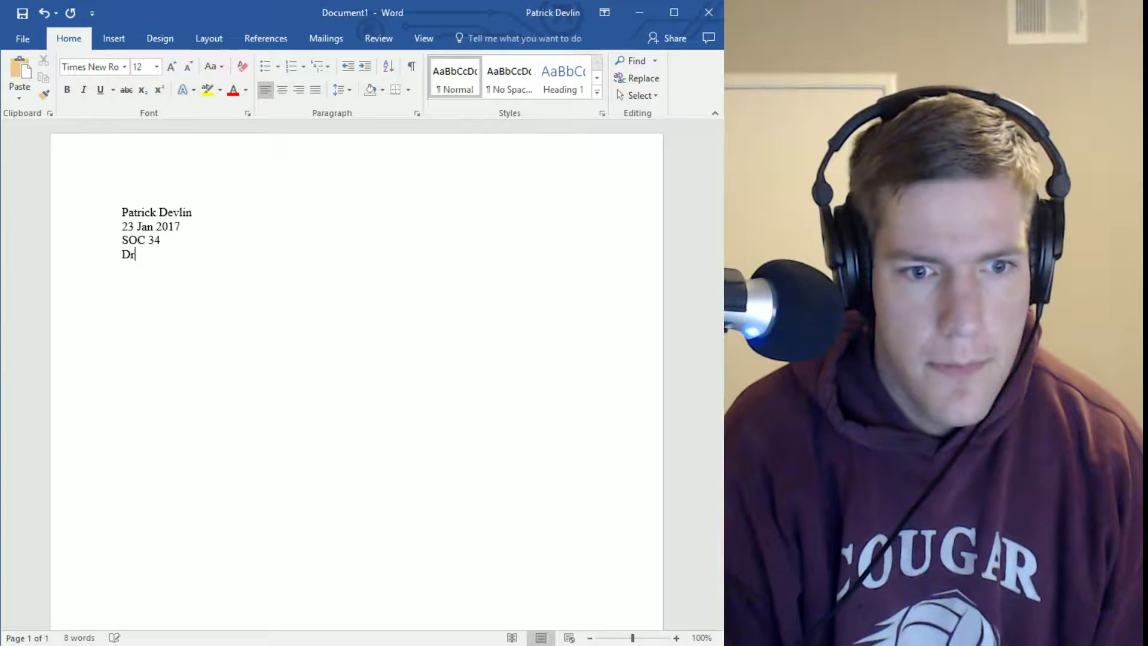
pyautogui.write('. Soci')
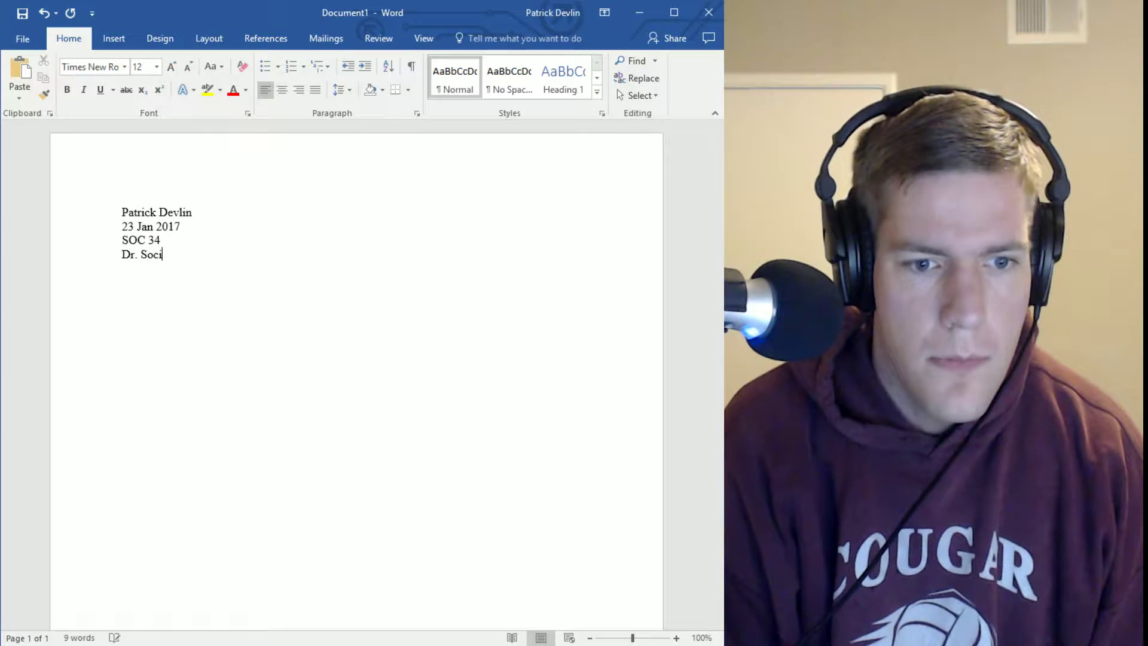
pyautogui.write('ology')
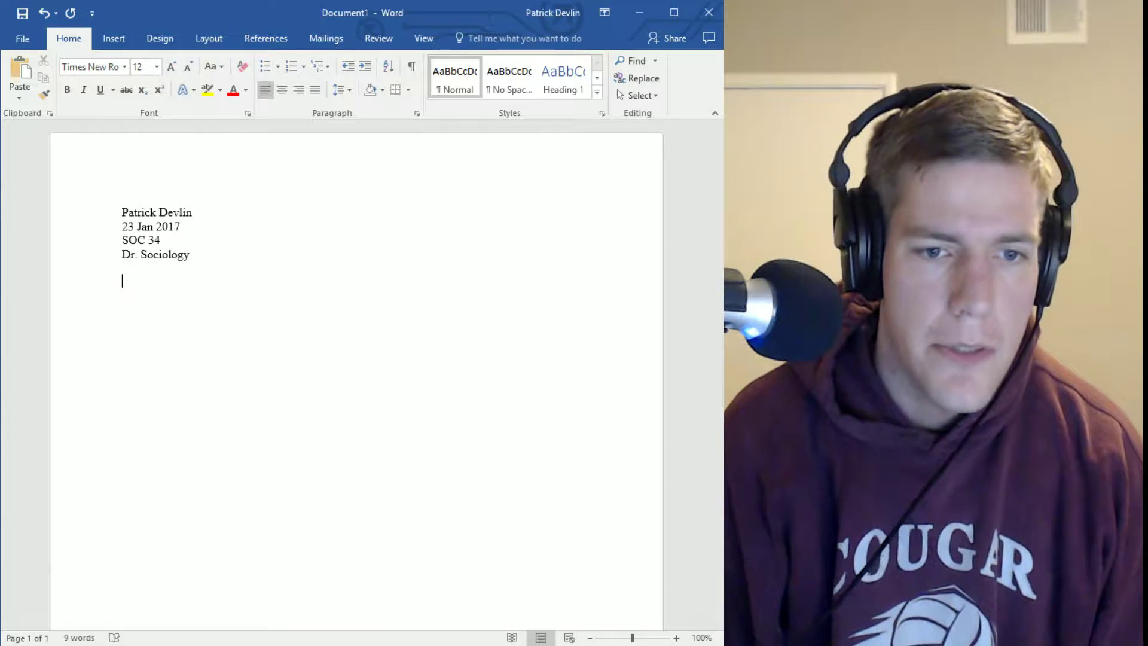
# Add a centered, bold title 'Title of Your Paper:' beneath the heading lines
pyautogui.click(284, 94)
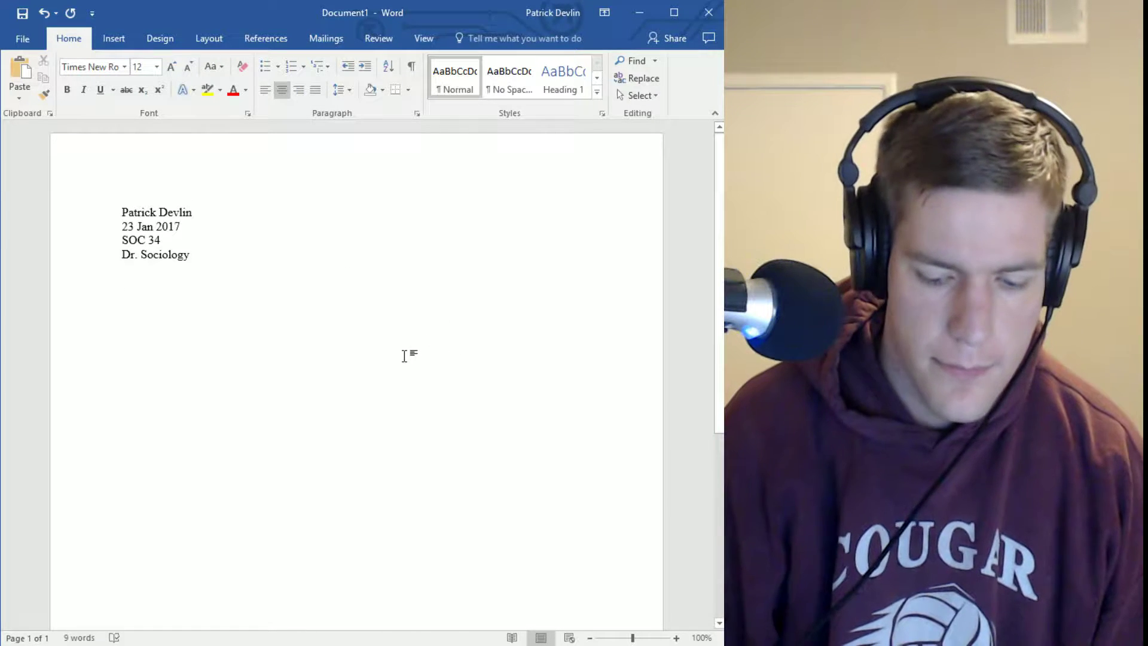
pyautogui.hotkey('ctrl', 'b')
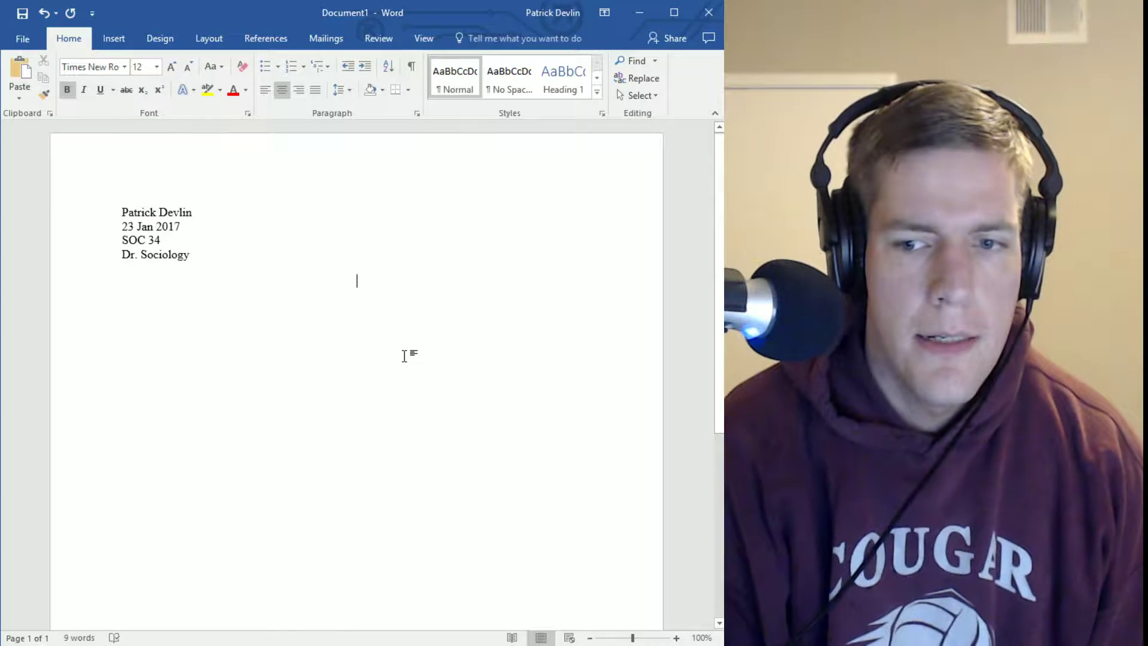
pyautogui.write('Title ')
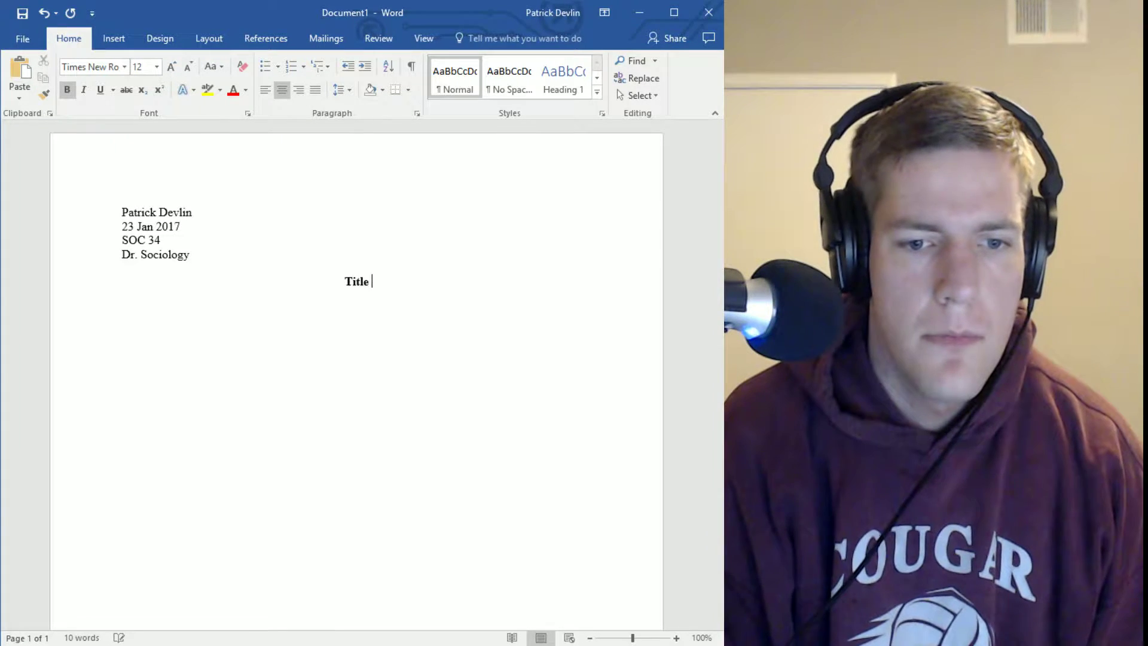
pyautogui.write('of Your Paper')
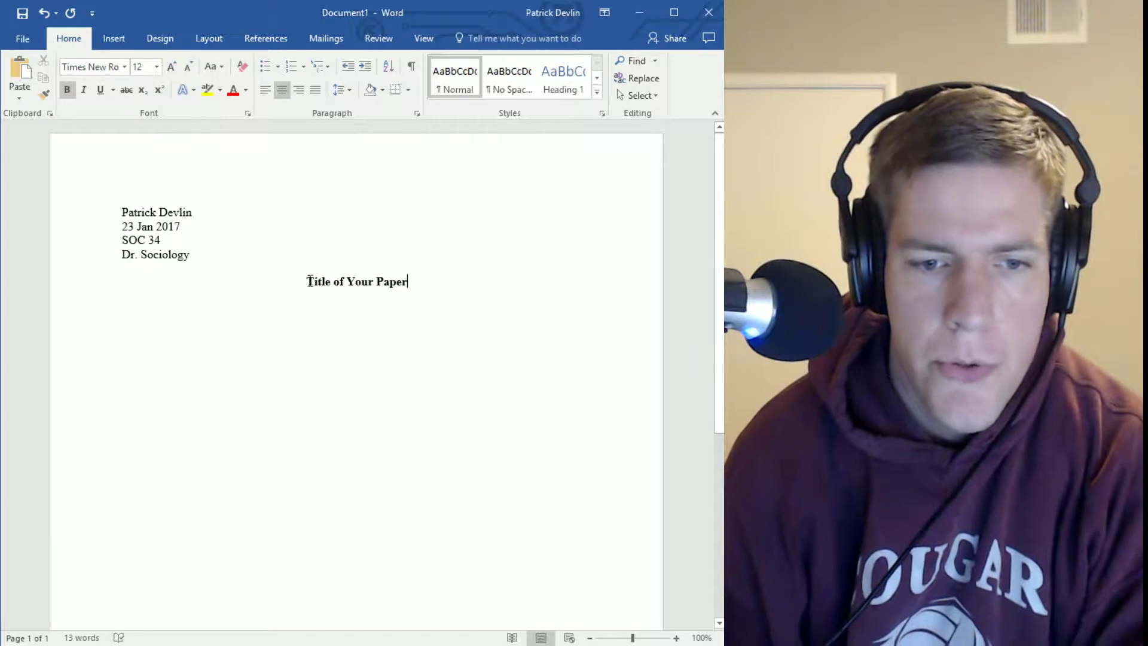
pyautogui.doubleClick(315, 278)
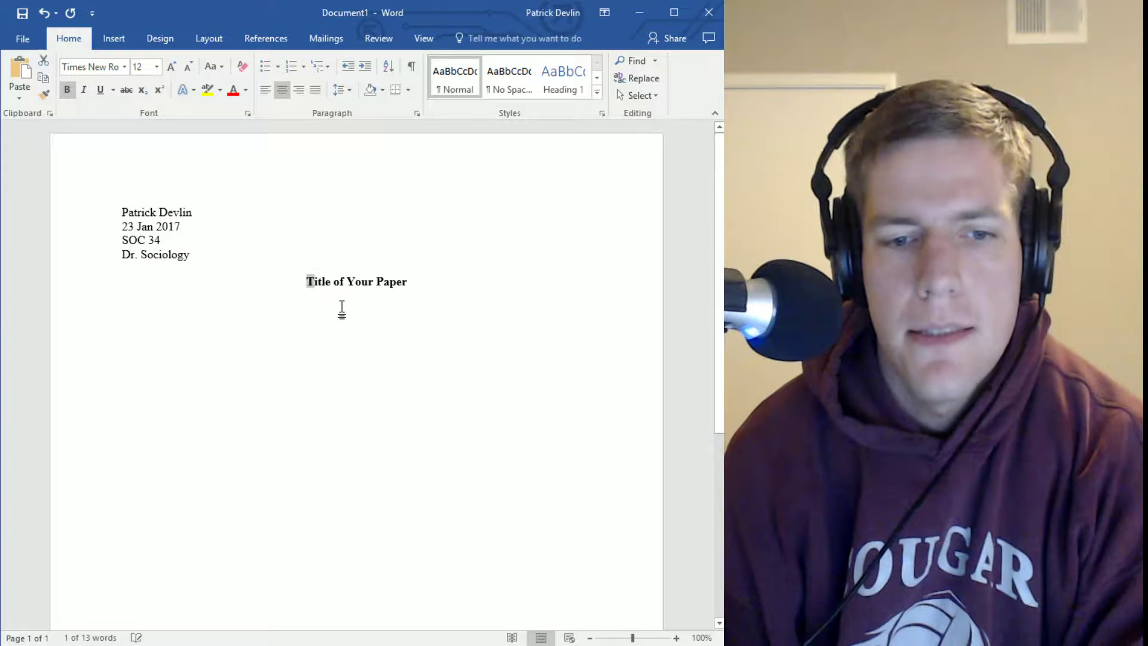
pyautogui.click(340, 310)
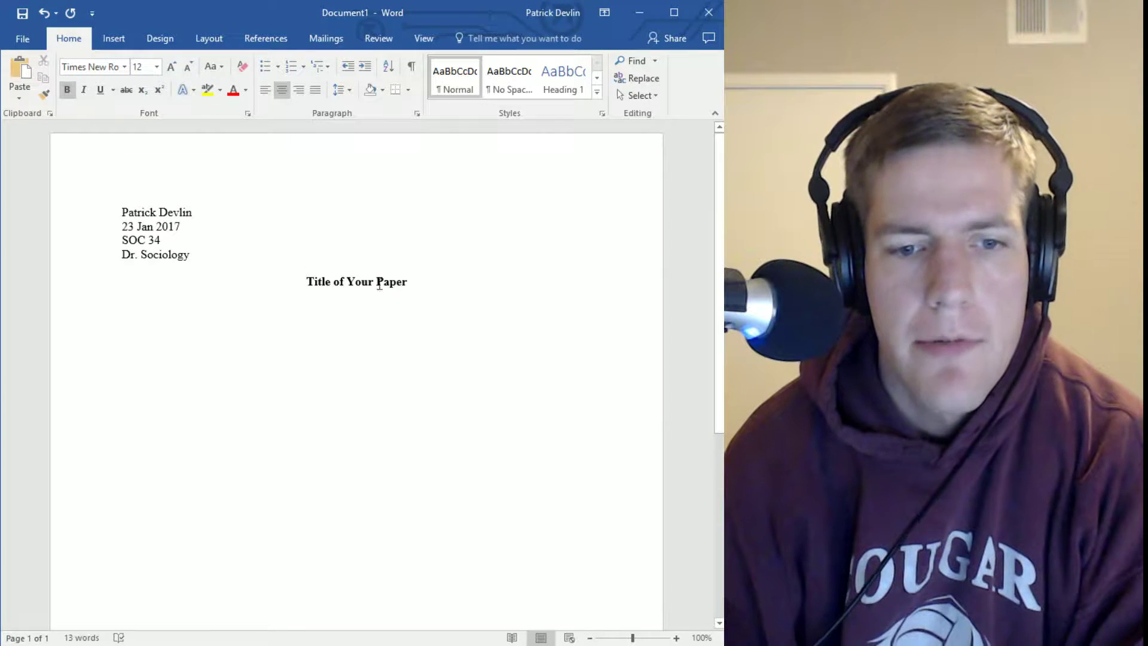
pyautogui.click(336, 284)
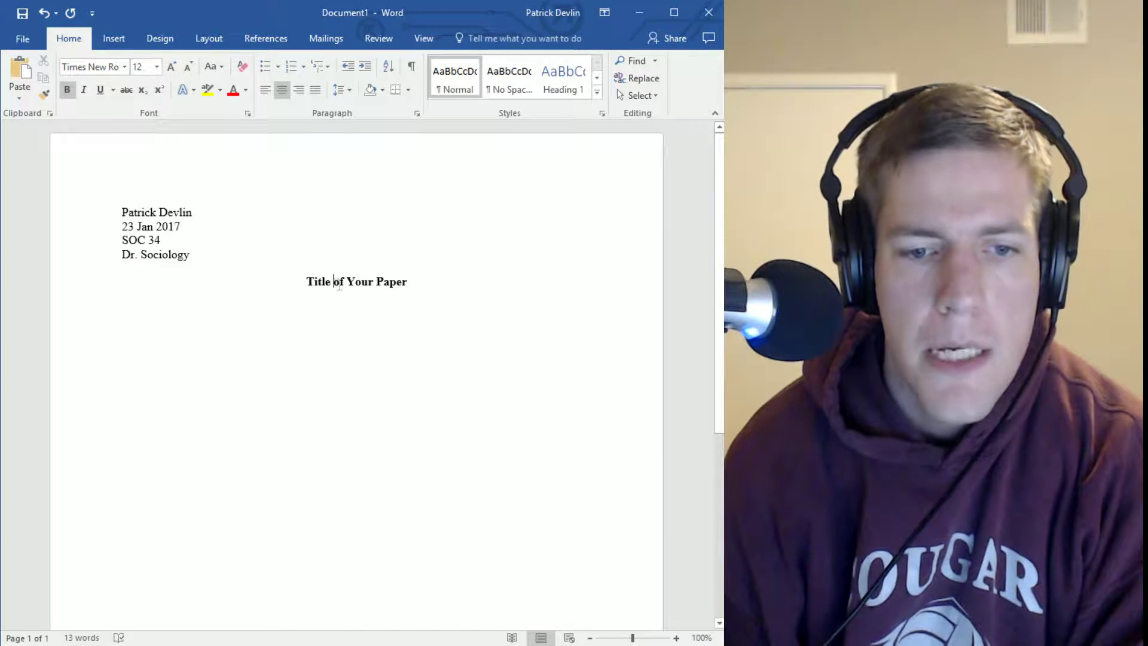
pyautogui.moveTo(346, 285); pyautogui.dragTo(347, 285)
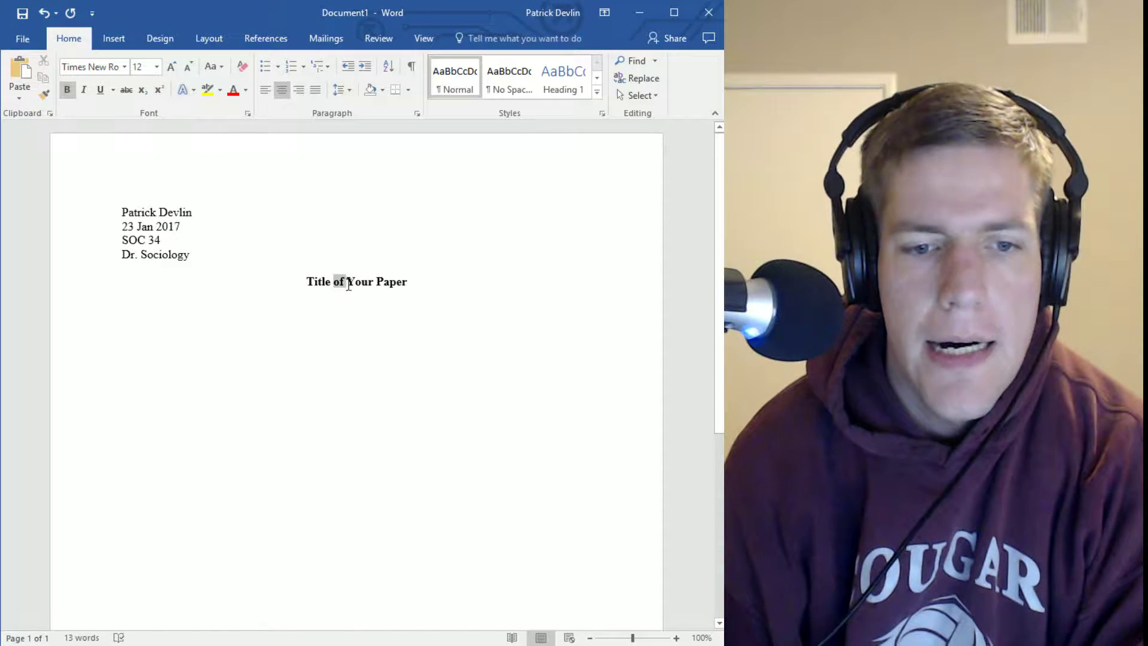
pyautogui.click(460, 300)
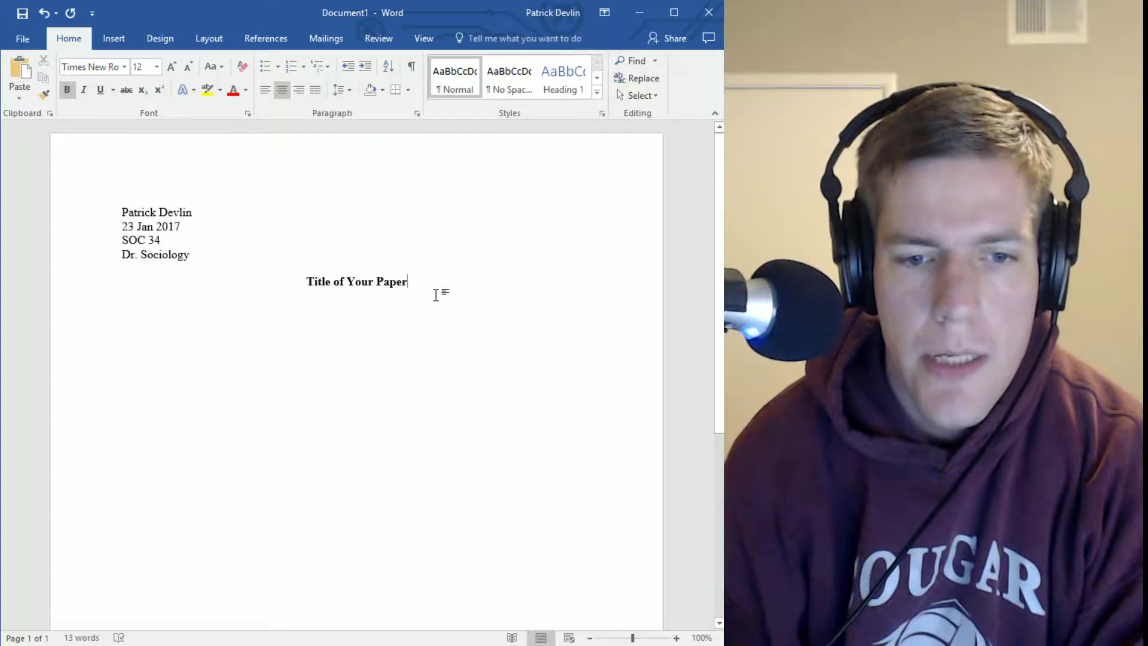
pyautogui.write(':')
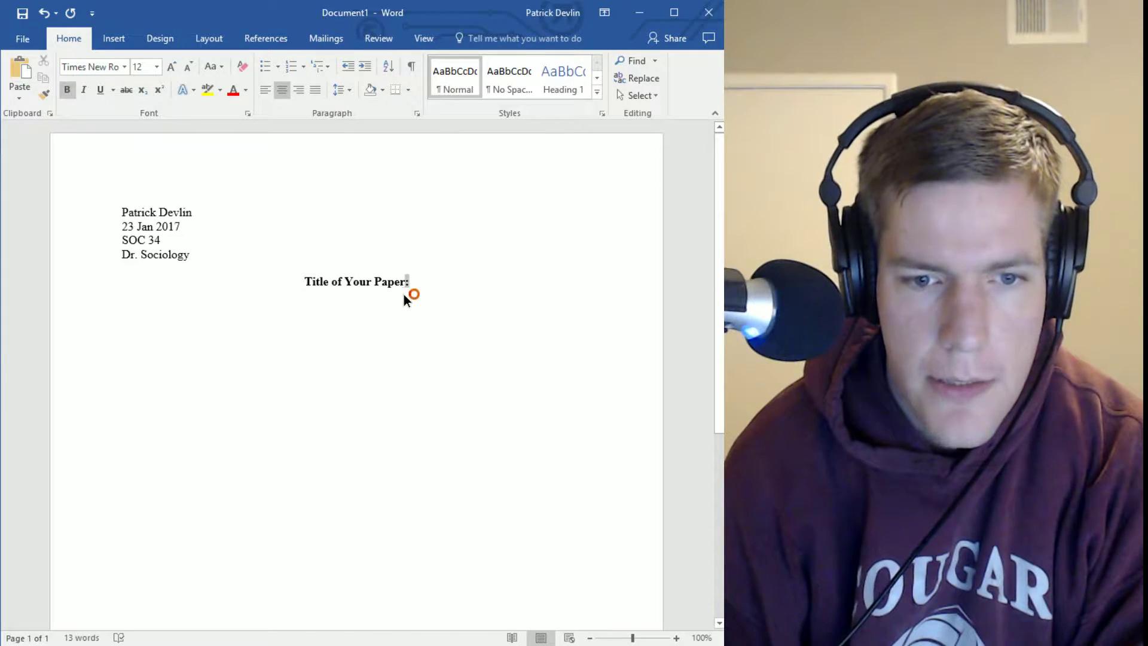
# Start a new non-bold, left-aligned line below the title
pyautogui.moveTo(404, 294); pyautogui.dragTo(403, 293)
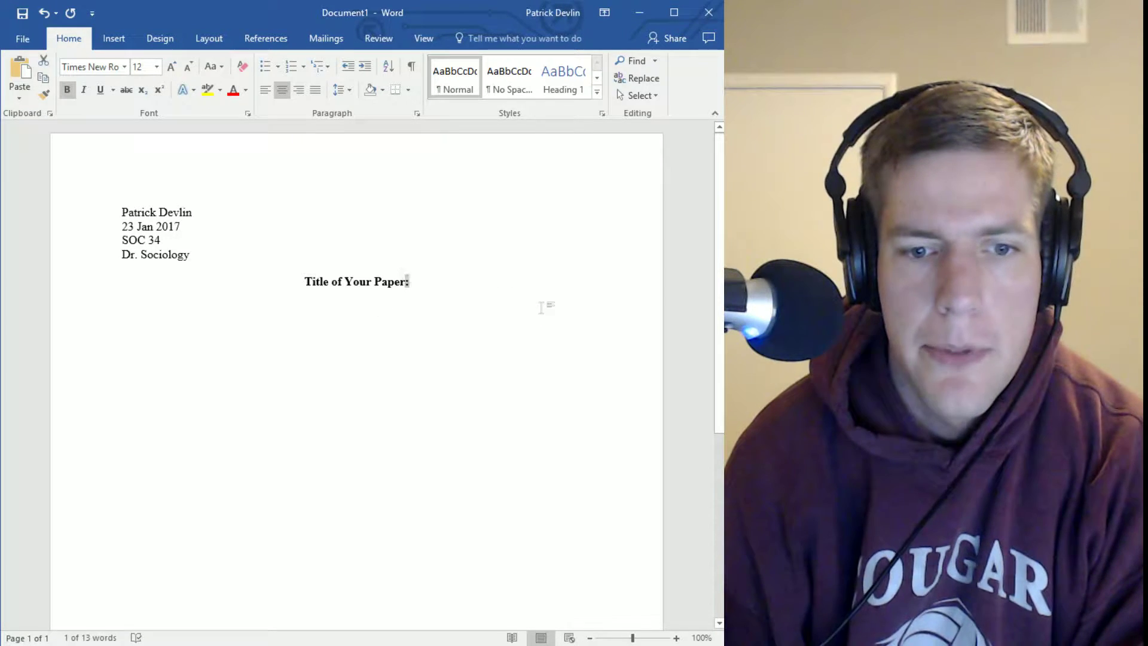
pyautogui.click(541, 308)
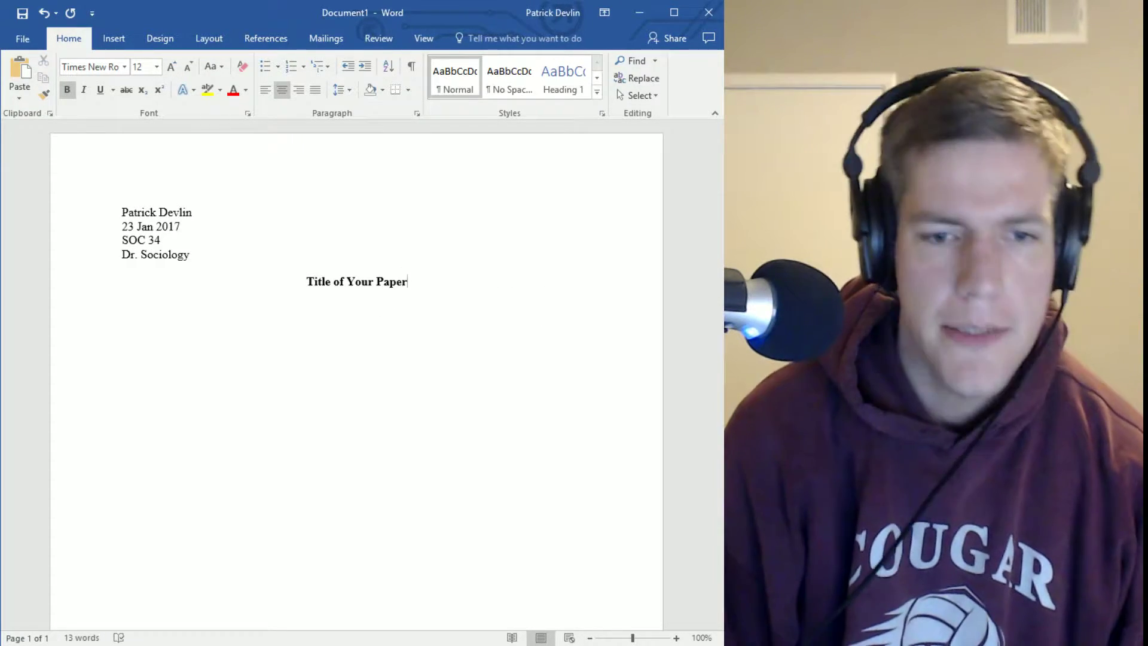
pyautogui.hotkey('ctrl', 'b')
pyautogui.press('Return')
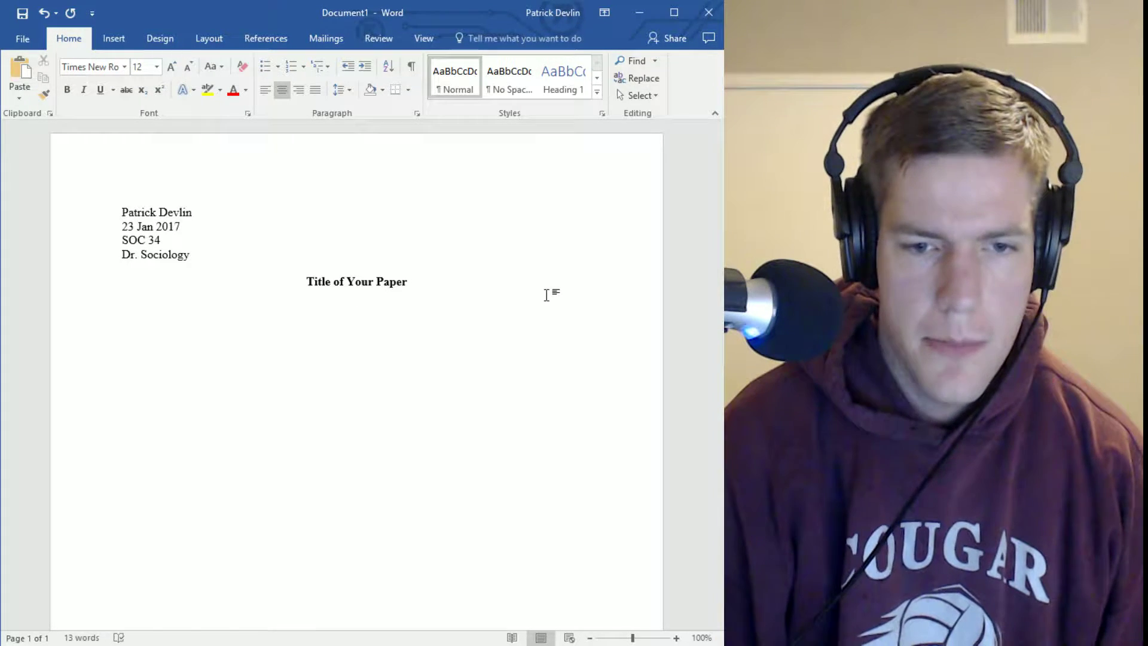
pyautogui.hotkey('ctrl', 'l')
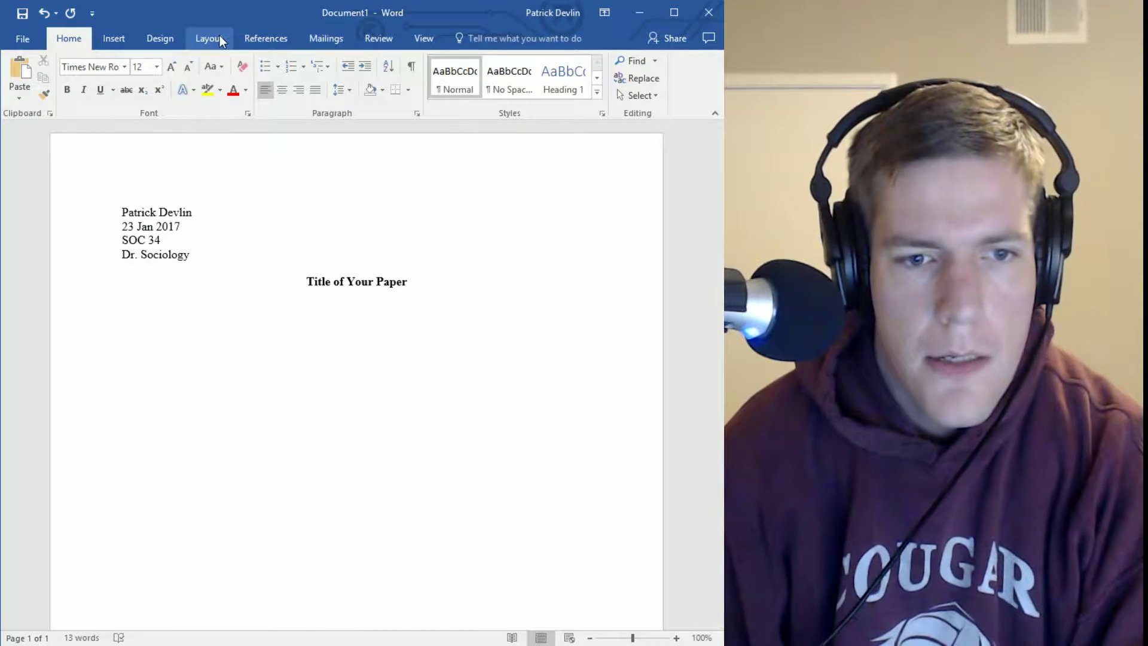
# Set the new line's left indent to 0.5" on the Layout tab
pyautogui.click(216, 38)
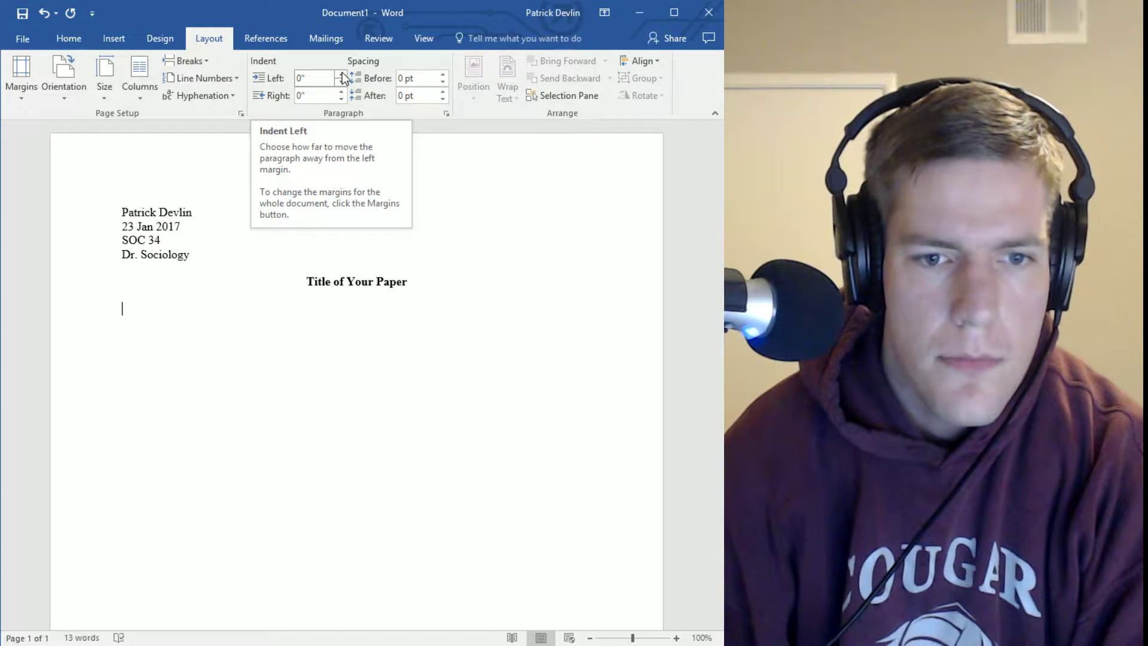
pyautogui.click(343, 75)
pyautogui.click(343, 74)
pyautogui.click(343, 75)
pyautogui.click(342, 74)
pyautogui.click(342, 74)
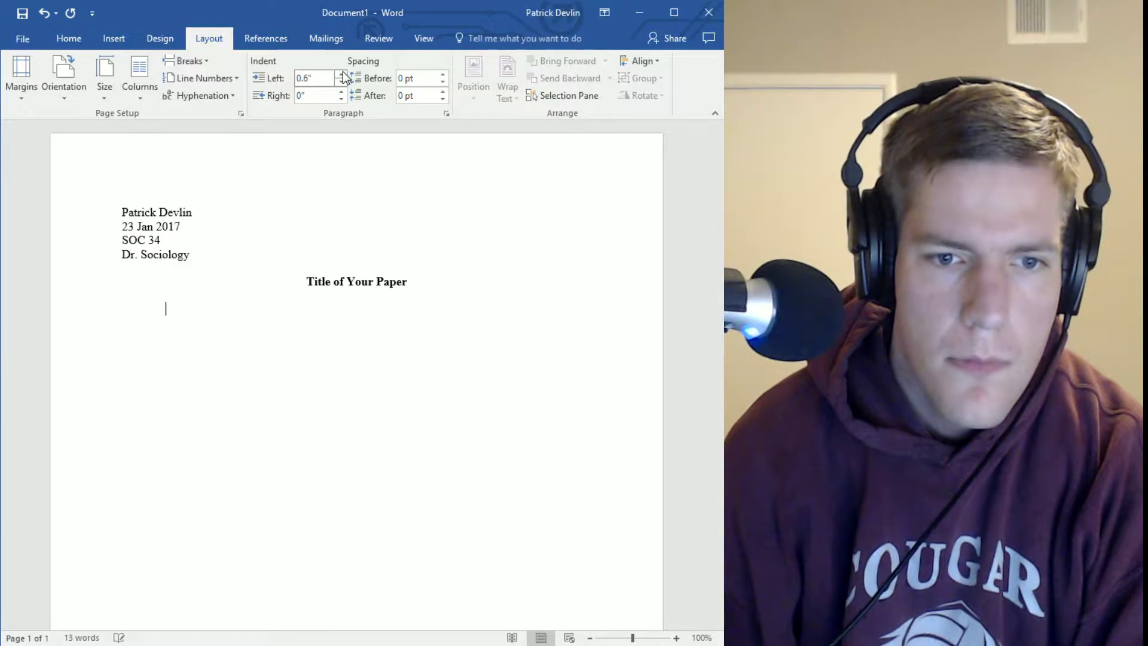
pyautogui.click(341, 82)
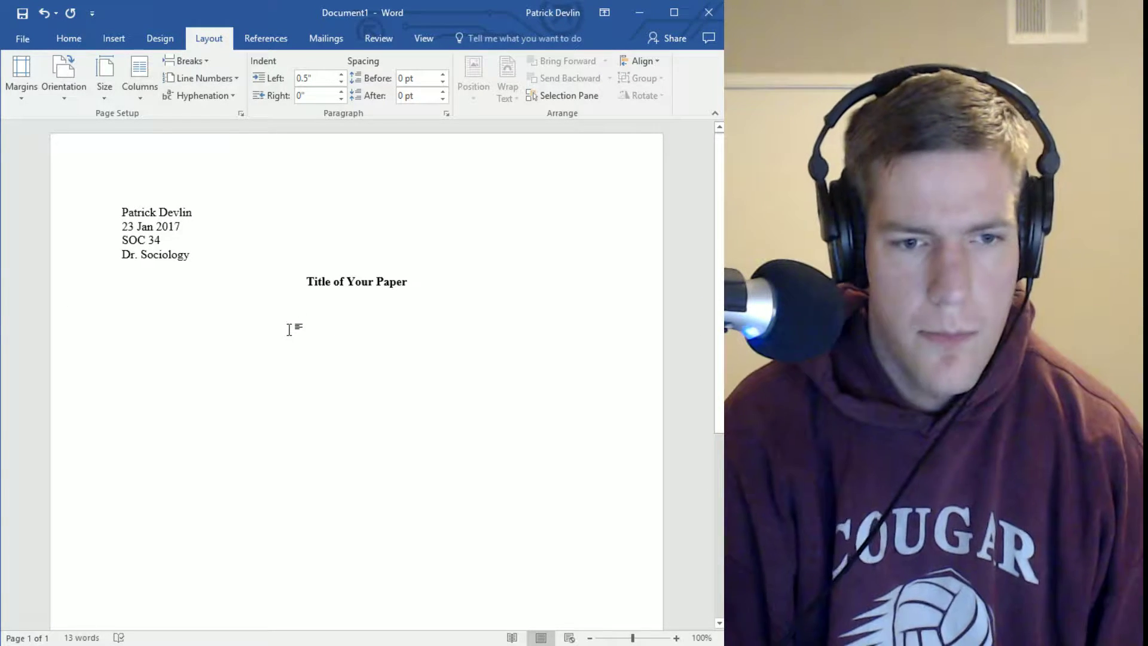
# Type filler words, paste extra copies, and join the lines into one paragraph
pyautogui.write('words wor')
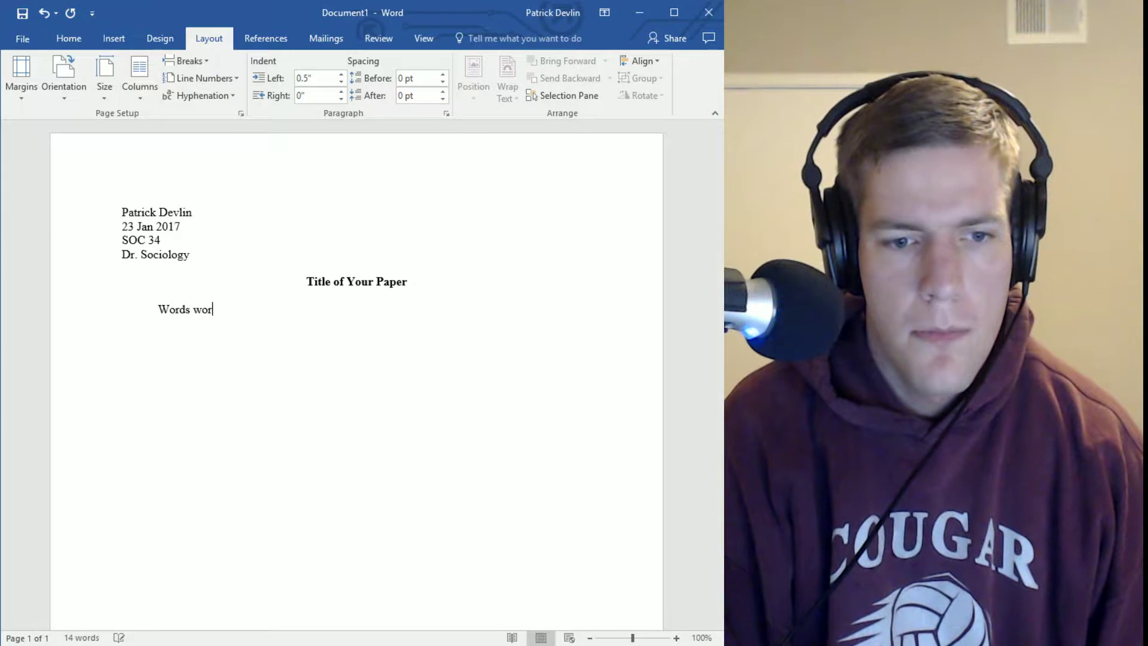
pyautogui.write('ds workds')
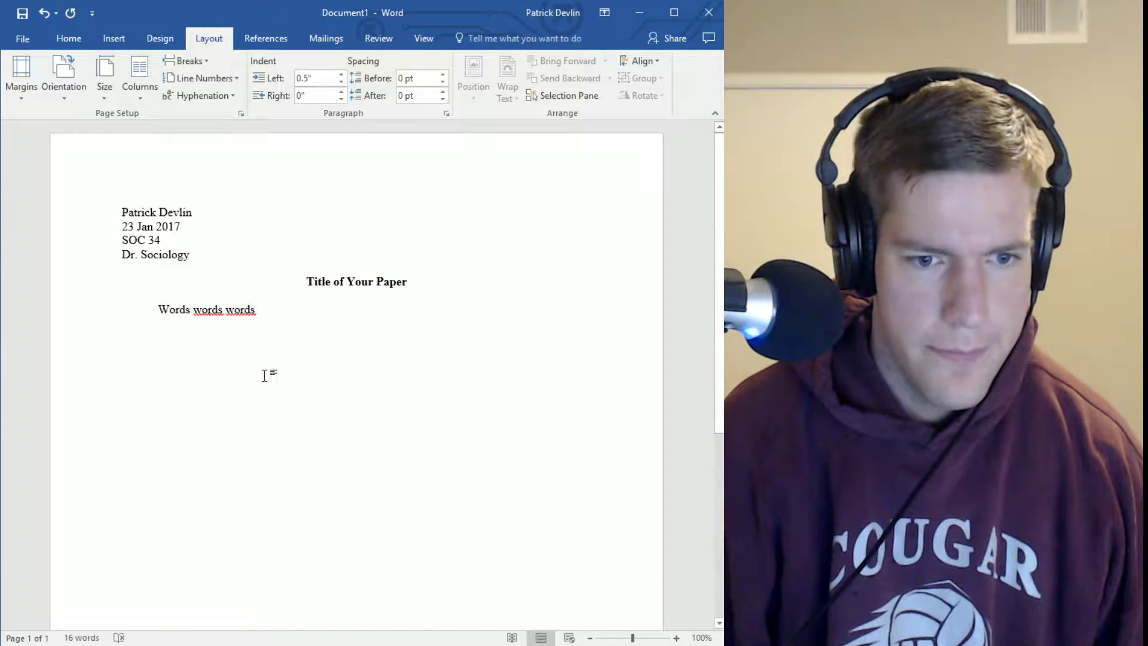
pyautogui.moveTo(160, 310); pyautogui.dragTo(332, 383)
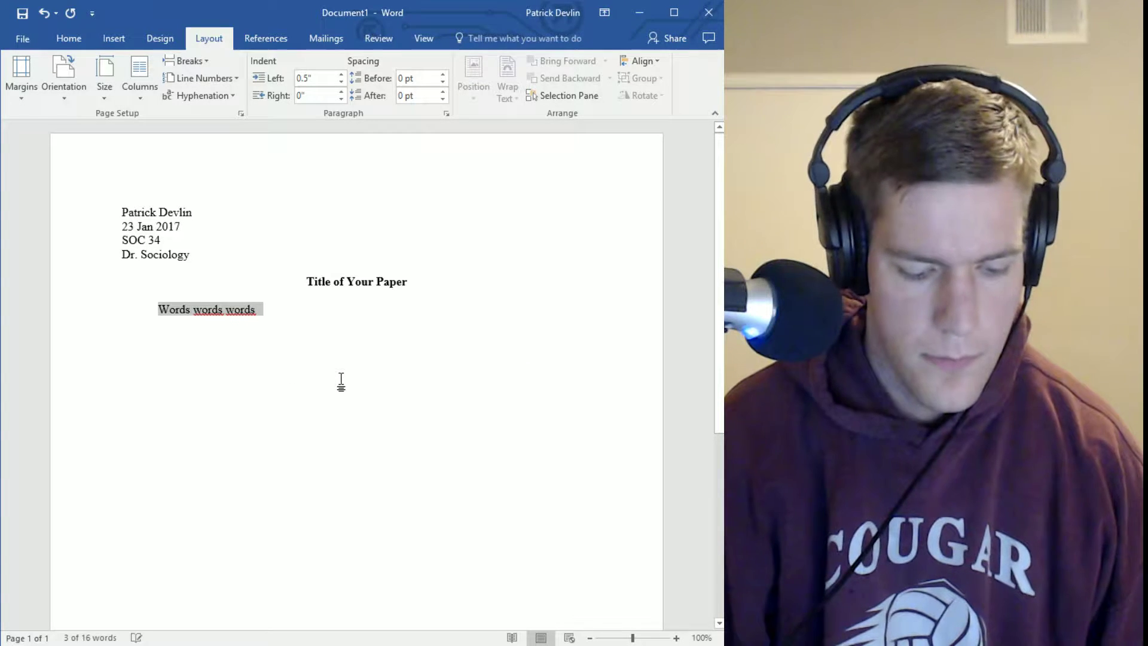
pyautogui.click(353, 327)
pyautogui.hotkey('ctrl', 'v')
pyautogui.hotkey('ctrl', 'v')
pyautogui.hotkey('ctrl', 'v')
pyautogui.hotkey('ctrl', 'v')
pyautogui.hotkey('ctrl', 'v')
pyautogui.hotkey('ctrl', 'v')
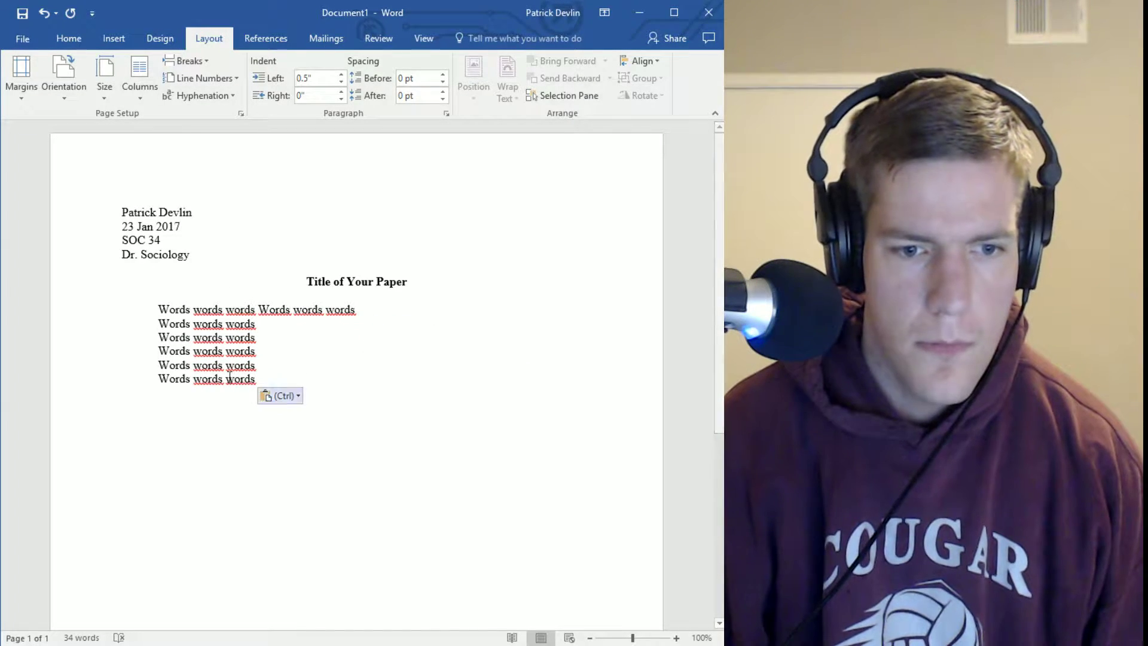
pyautogui.click(158, 323)
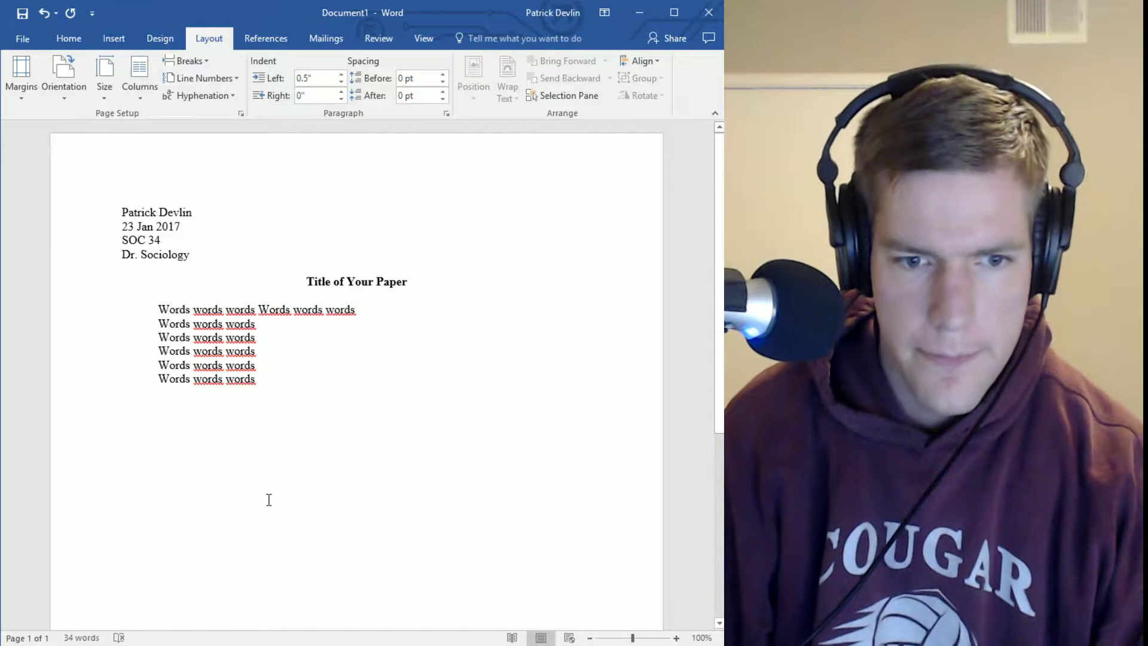
pyautogui.press('BackSpace')
pyautogui.press('BackSpace')
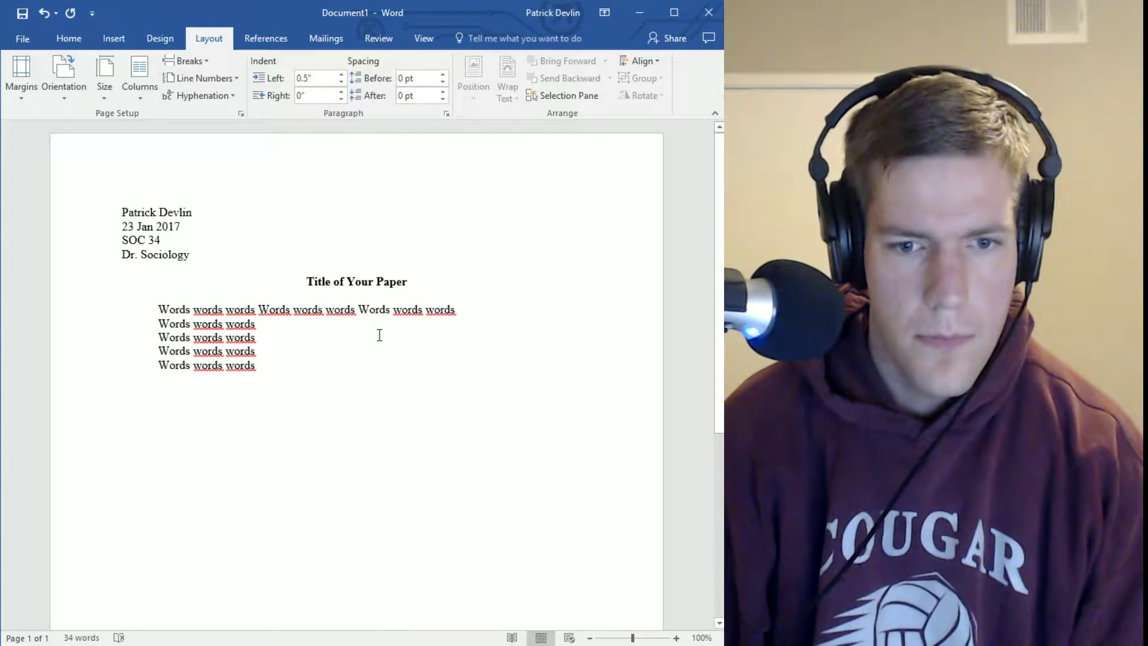
pyautogui.click(152, 326)
pyautogui.press('BackSpace')
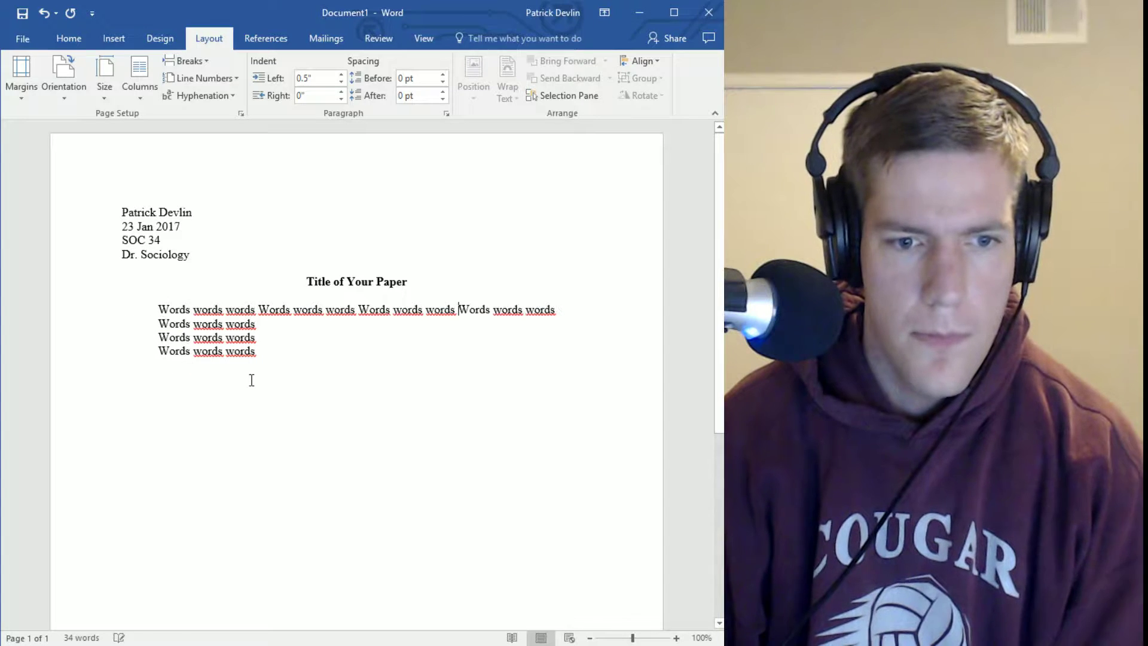
pyautogui.moveTo(155, 312); pyautogui.dragTo(161, 328)
pyautogui.click(160, 326)
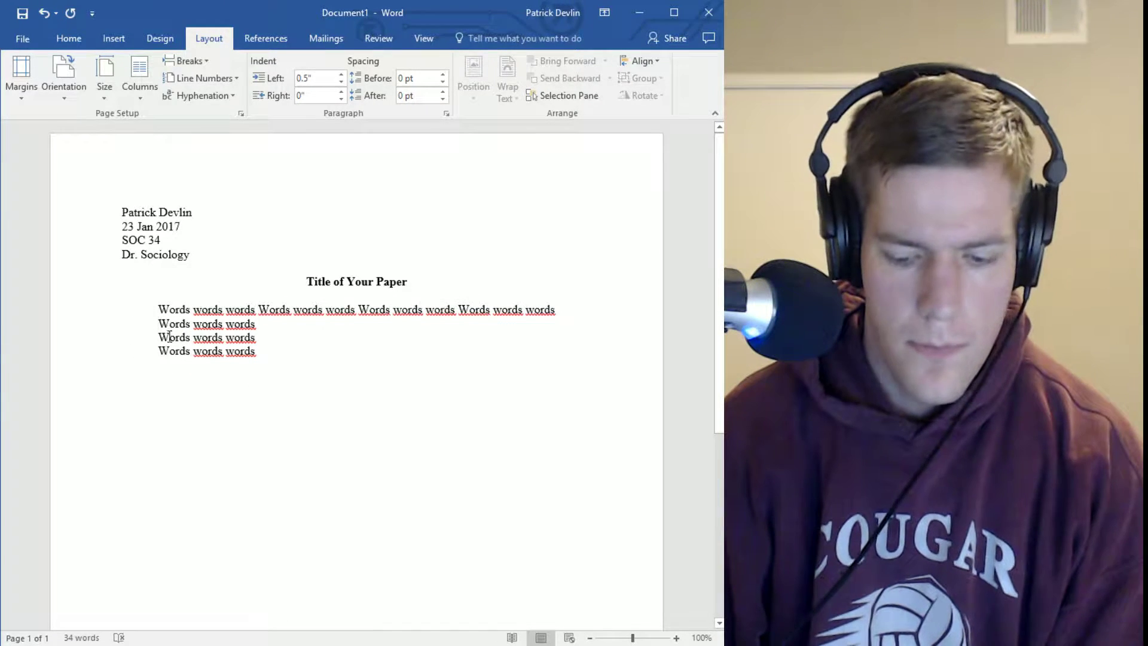
pyautogui.press('BackSpace')
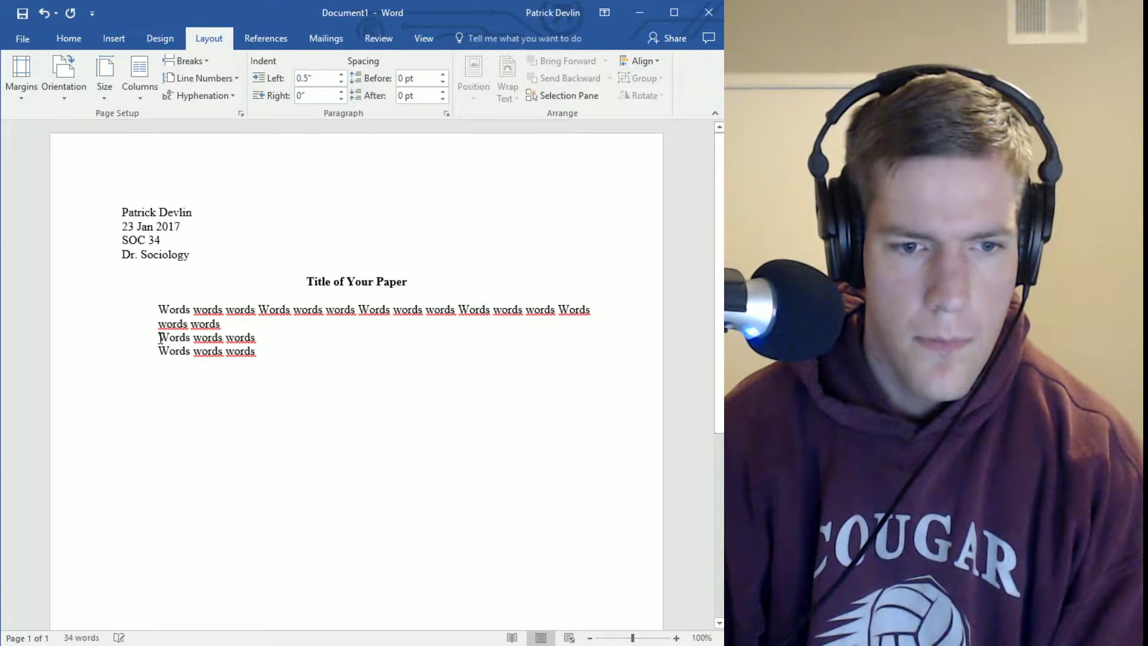
pyautogui.press('BackSpace')
pyautogui.press('BackSpace')
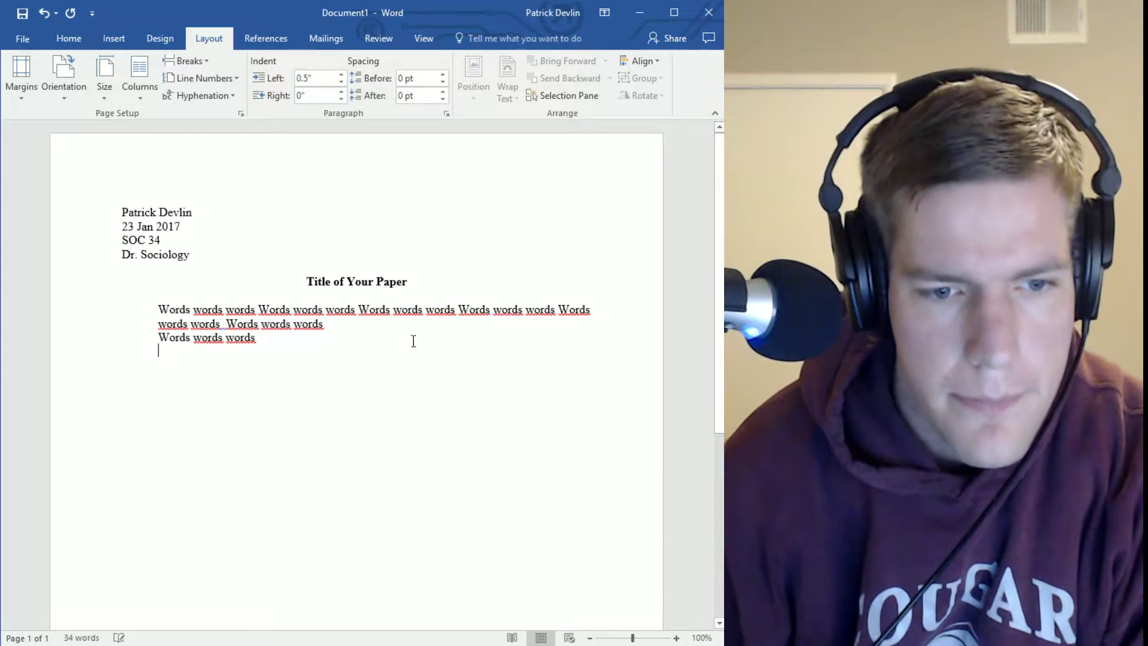
# Keep the body text's right indent at 0" after briefly trying 0.1"
pyautogui.moveTo(158, 310); pyautogui.dragTo(495, 436)
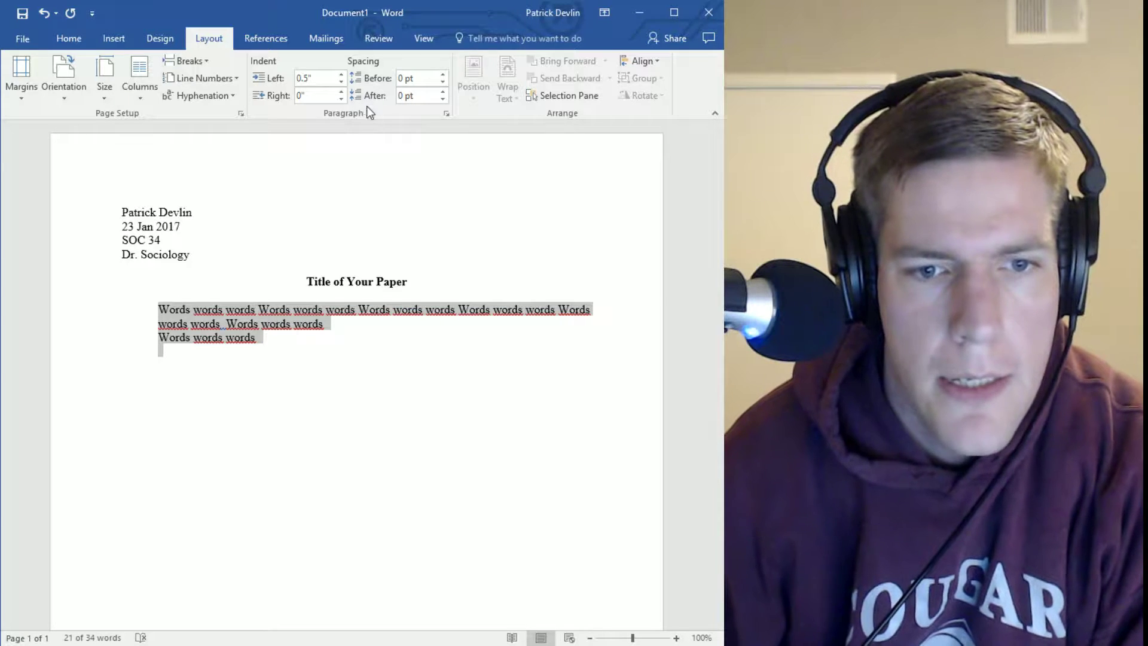
pyautogui.click(340, 93)
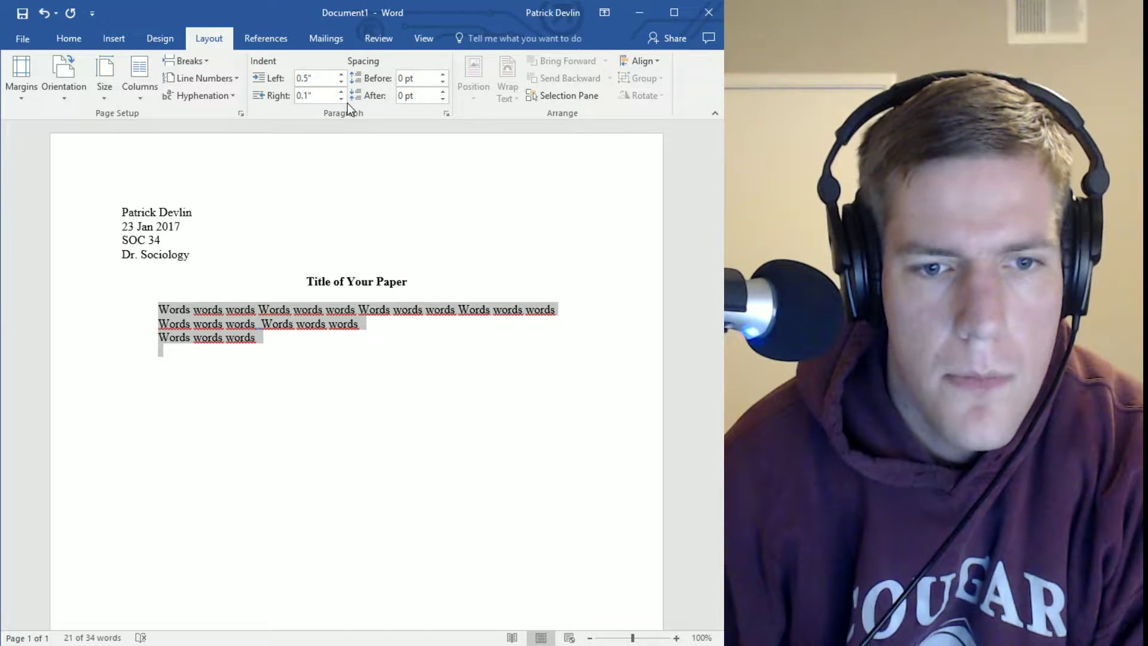
pyautogui.click(342, 99)
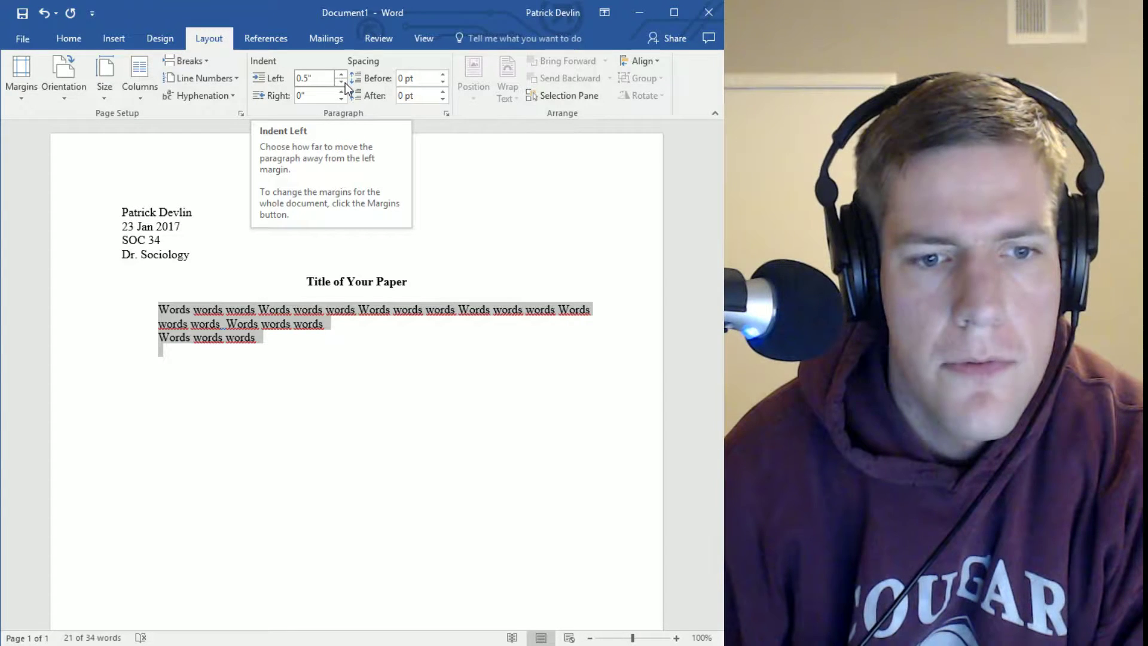
pyautogui.click(244, 365)
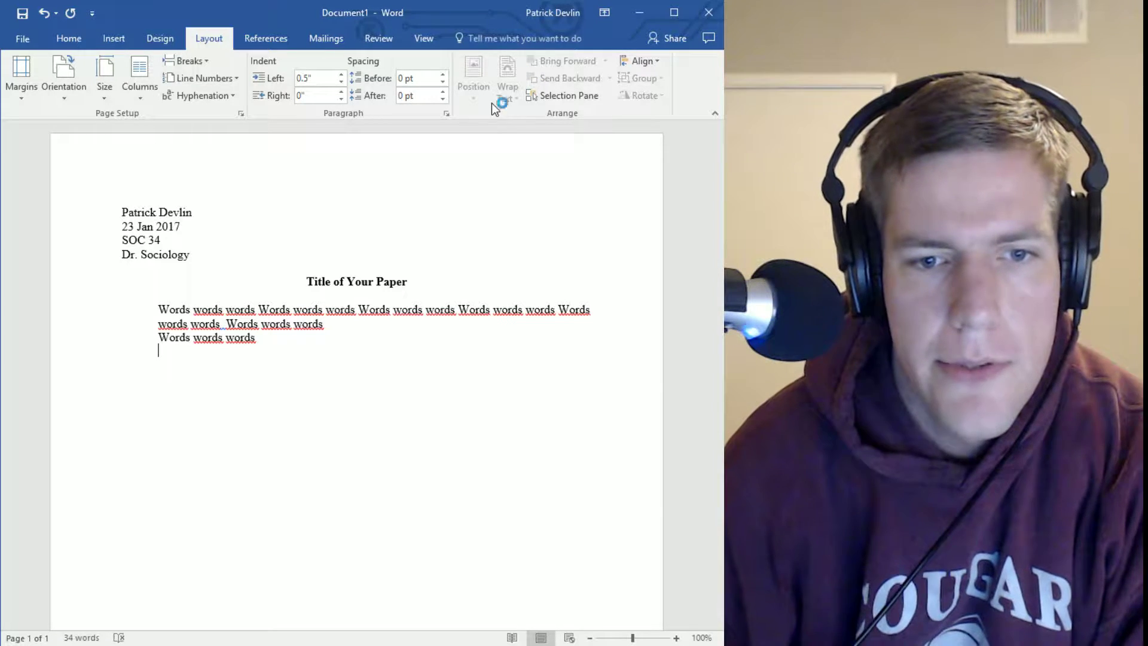
# Reset the empty line's left indent to 0 and tab-indent the first body paragraph
pyautogui.click(341, 82)
pyautogui.click(341, 81)
pyautogui.click(342, 82)
pyautogui.click(341, 82)
pyautogui.click(342, 82)
pyautogui.click(341, 81)
pyautogui.click(340, 75)
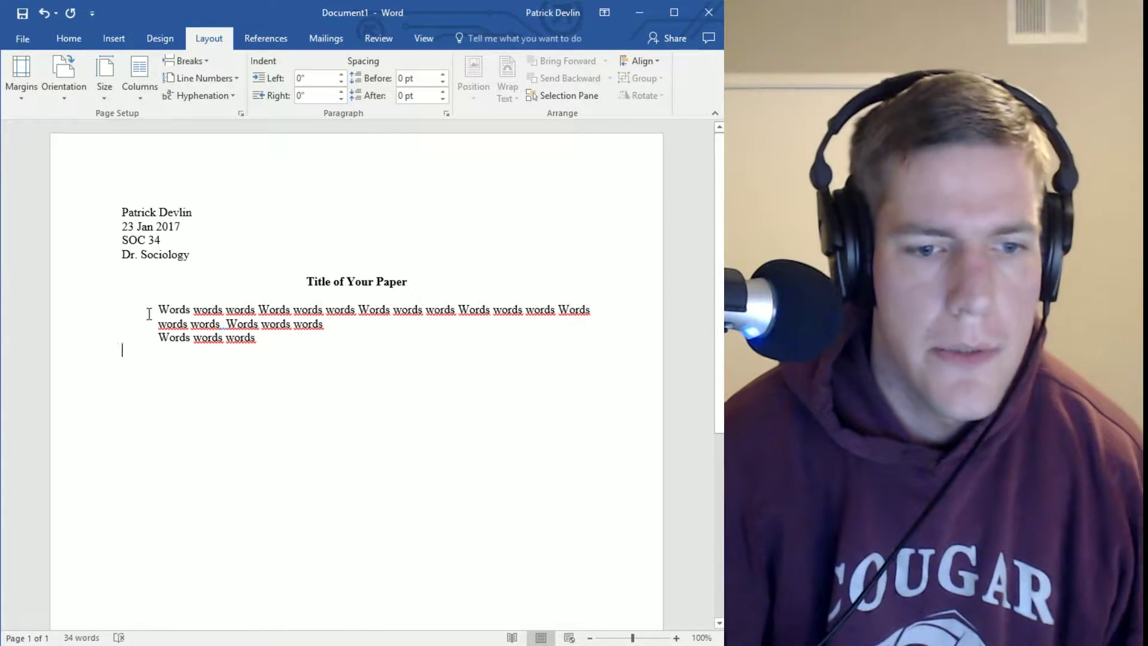
pyautogui.click(158, 310)
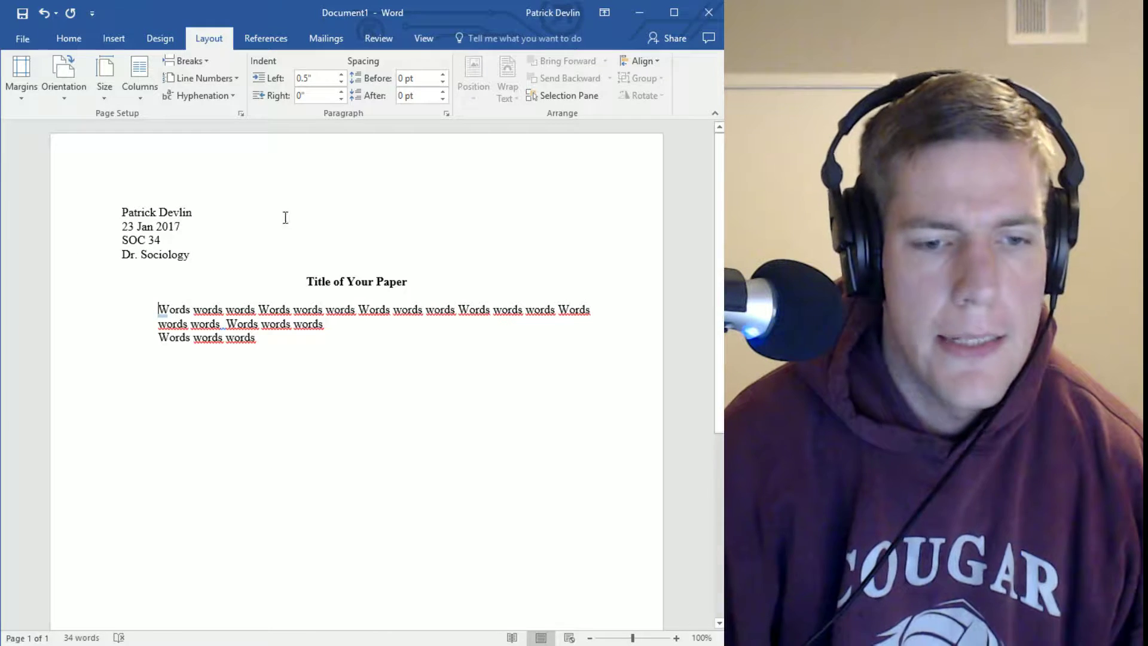
pyautogui.press('Tab')
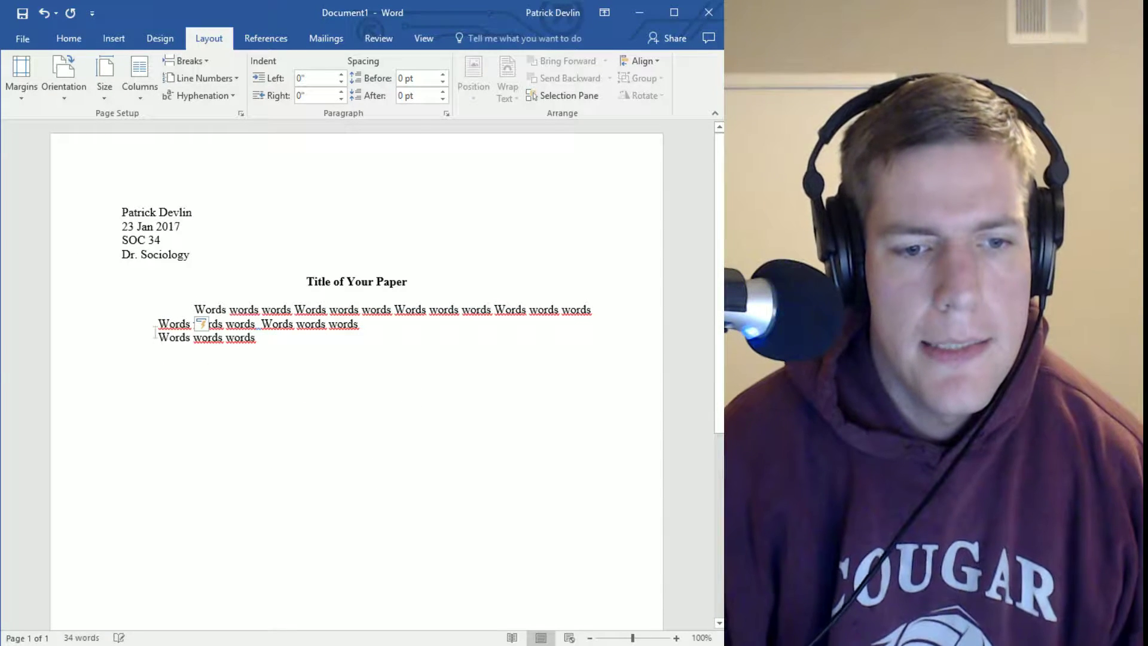
# Tab-indent the third paragraph and append filler text starting 'ssdafdas daswgfdasghasd'
pyautogui.rightClick(146, 336)
pyautogui.click(430, 419)
pyautogui.click(156, 342)
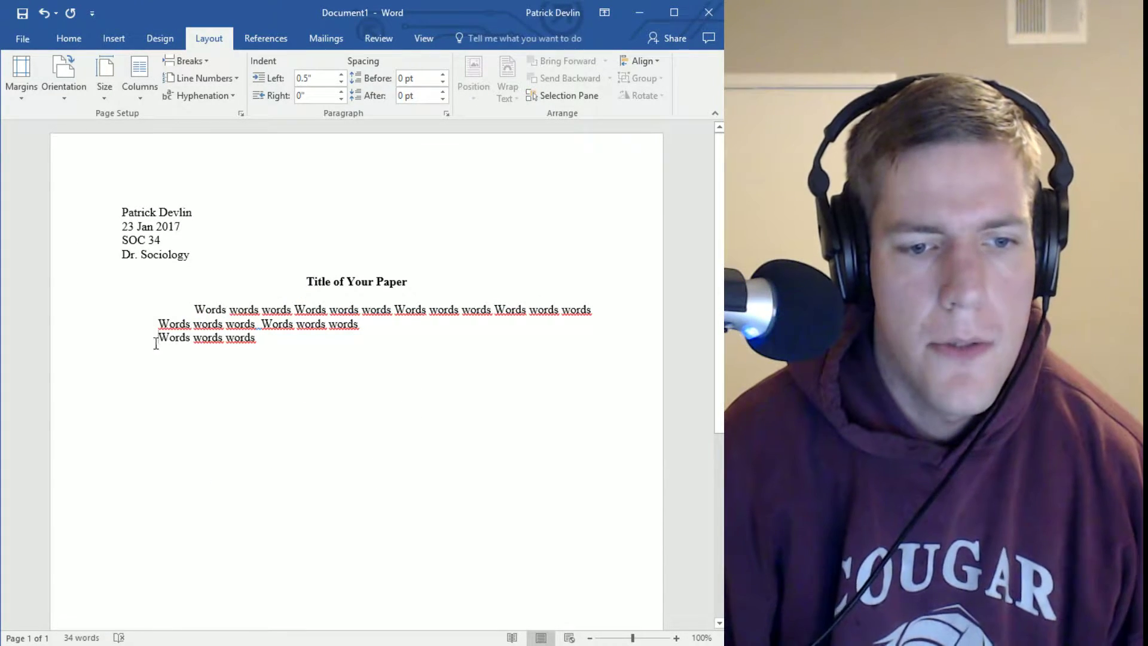
pyautogui.press('Tab')
pyautogui.click(383, 413)
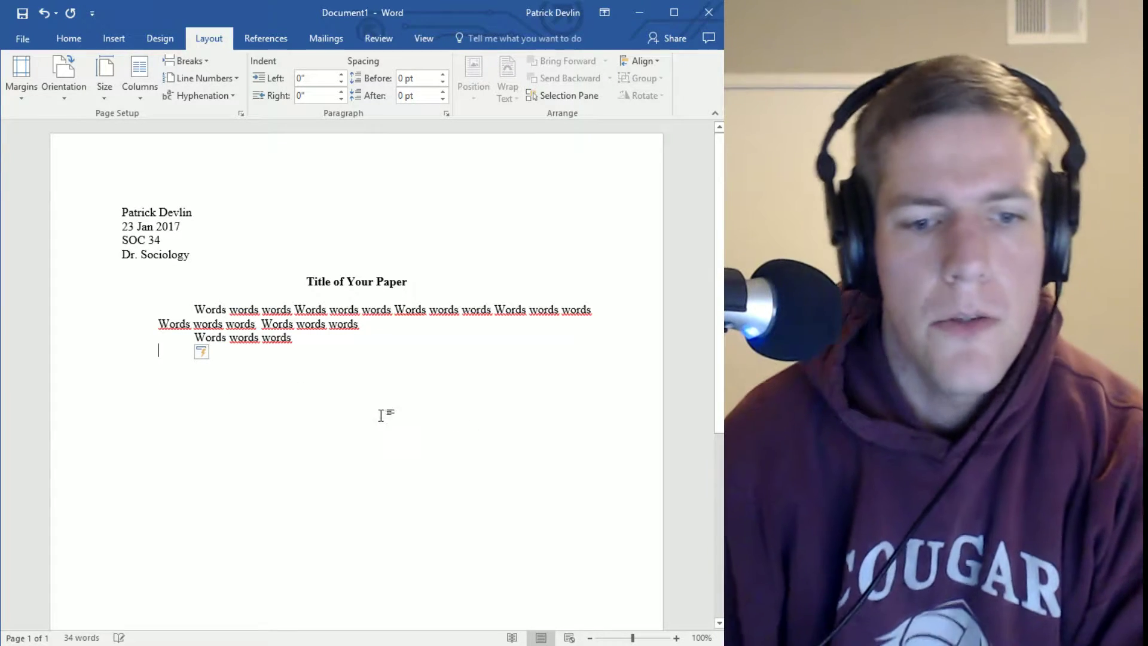
pyautogui.click(400, 338)
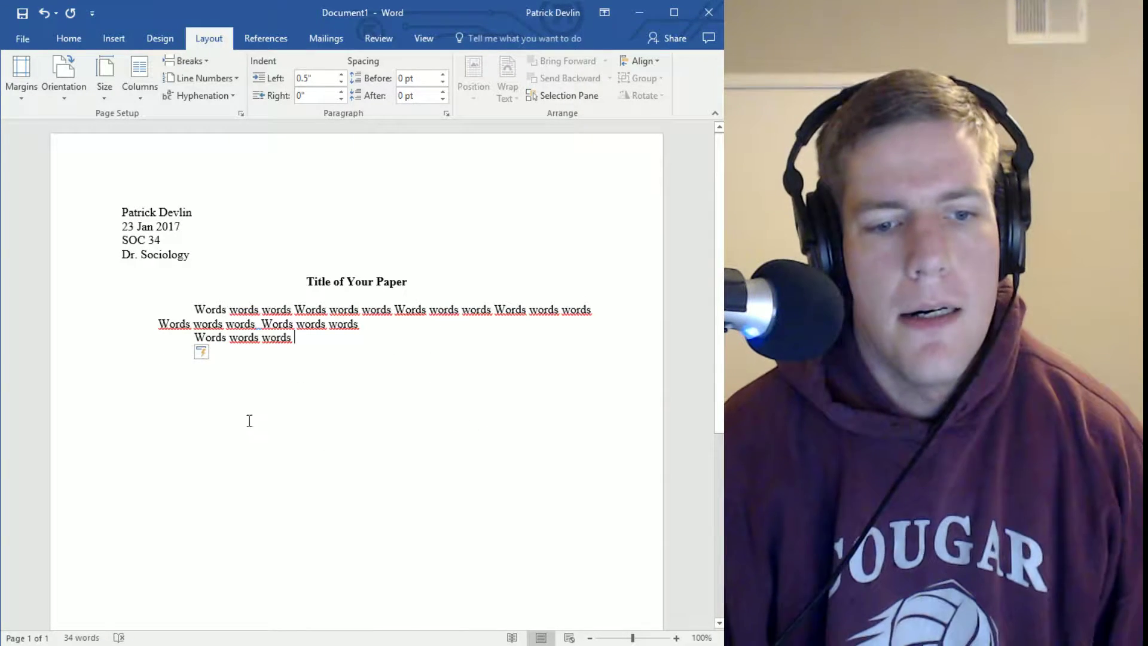
pyautogui.write('ssdafdas  ')
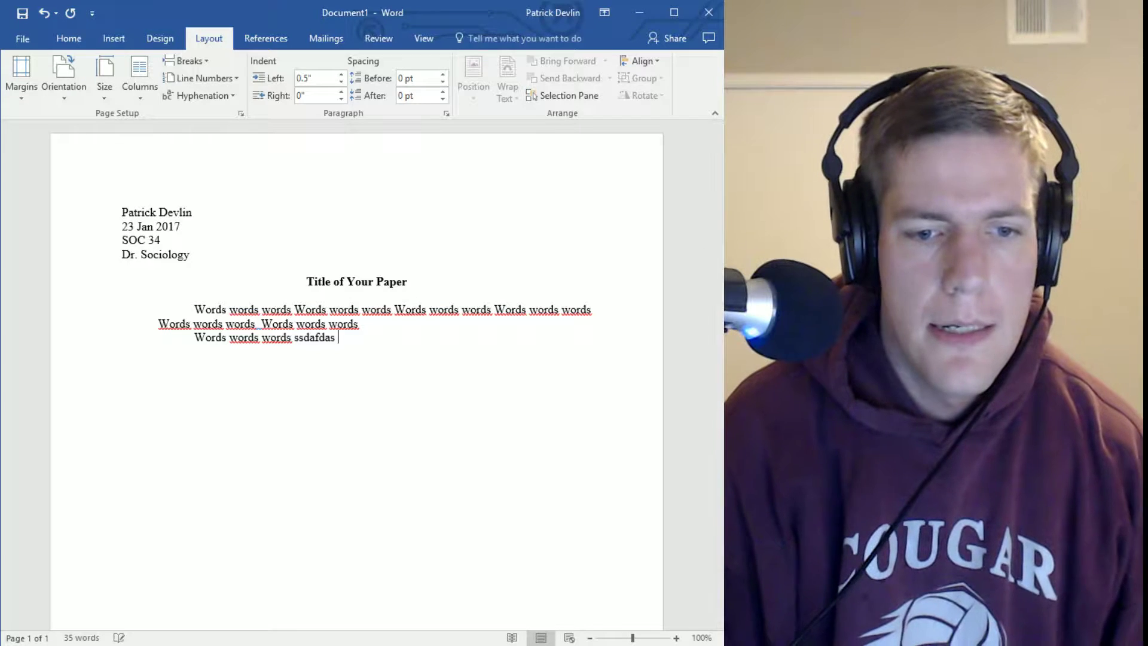
pyautogui.write('daswgfdasghasd gdgfa dasg dasg dsa ')
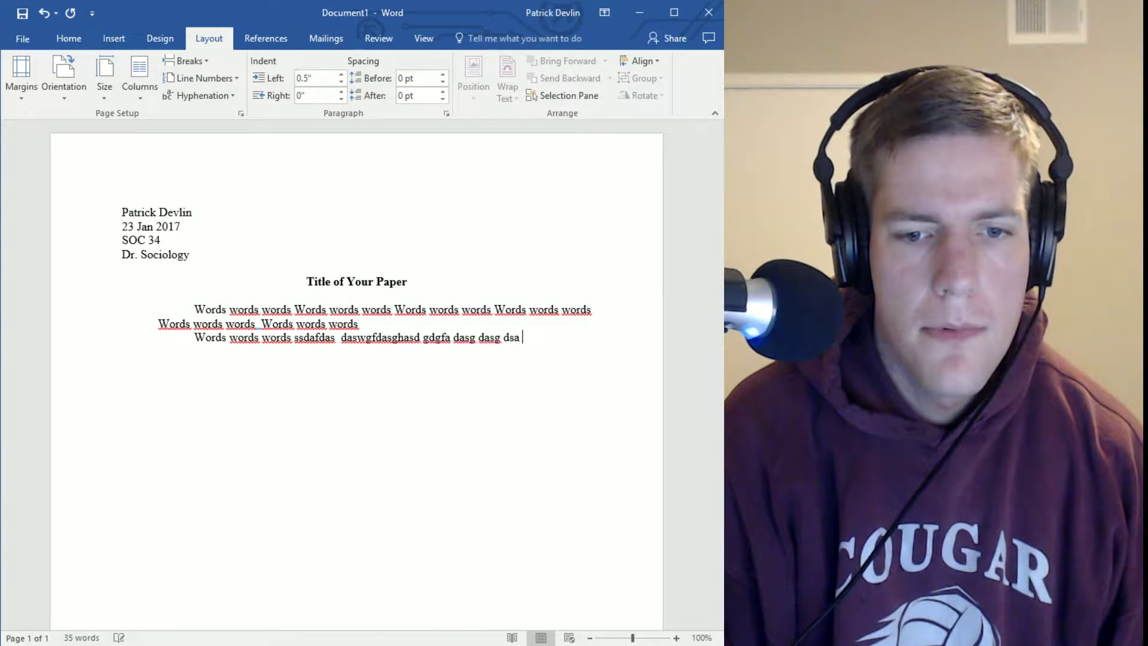
pyautogui.write('gfdsag dsgdas g adsgdsag ')
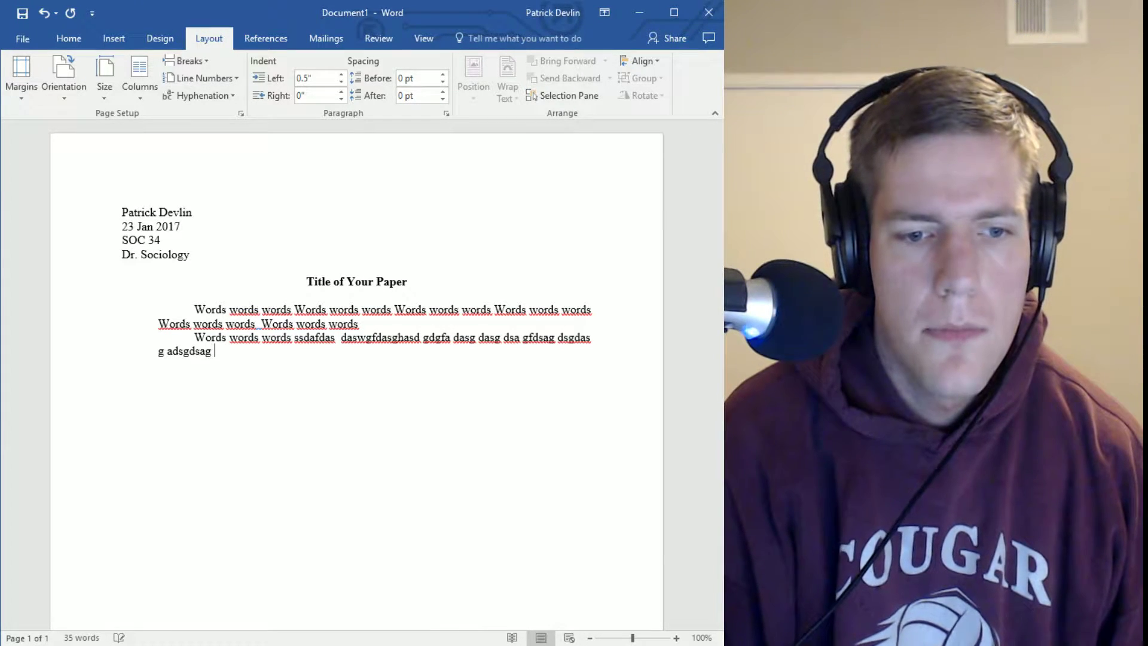
pyautogui.write('dfs.')
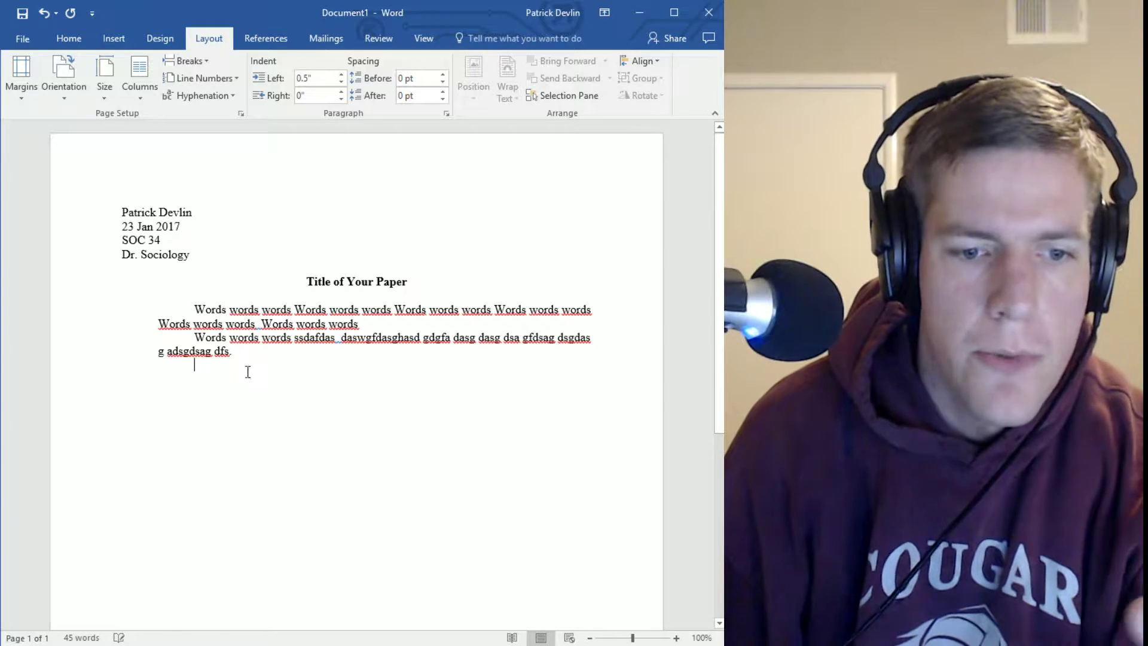
# Add the indented quote line “the paper has a quote” (Dr. History 50). followed by a new line
pyautogui.press('Return')
pyautogui.press('BackSpace')
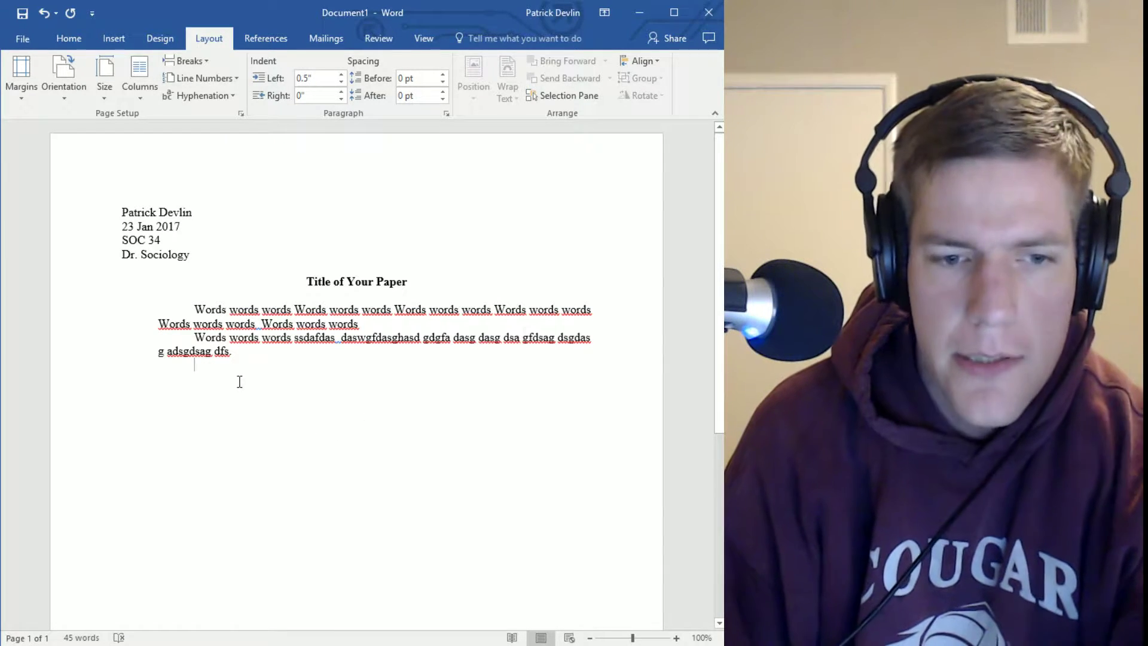
pyautogui.press('BackSpace')
pyautogui.press('BackSpace')
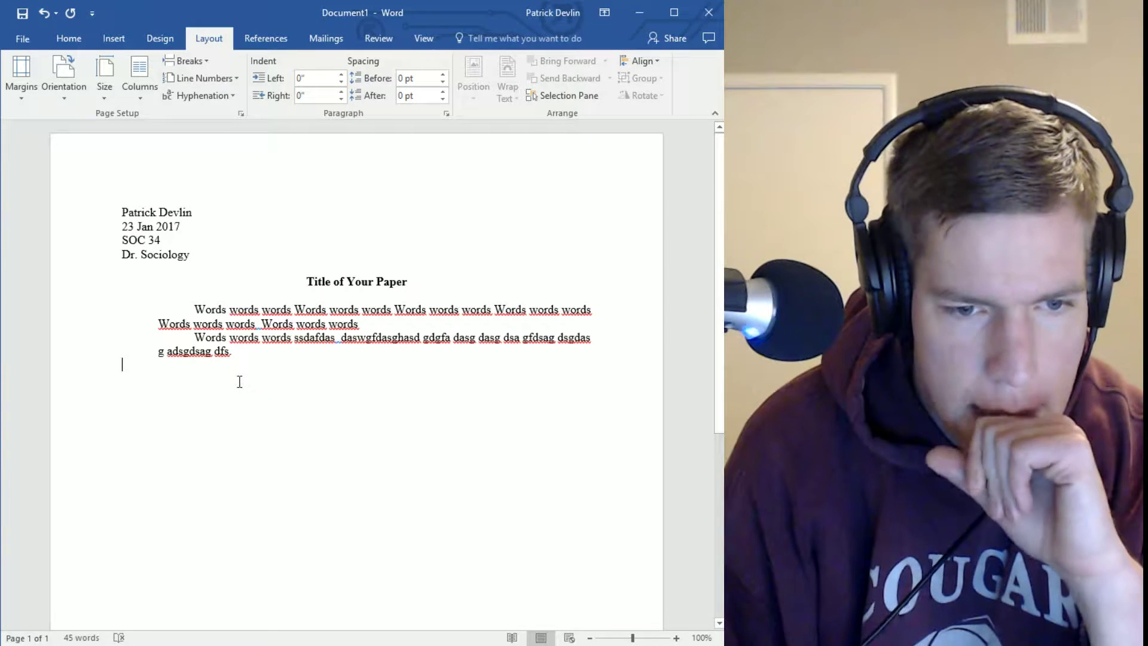
pyautogui.press('BackSpace')
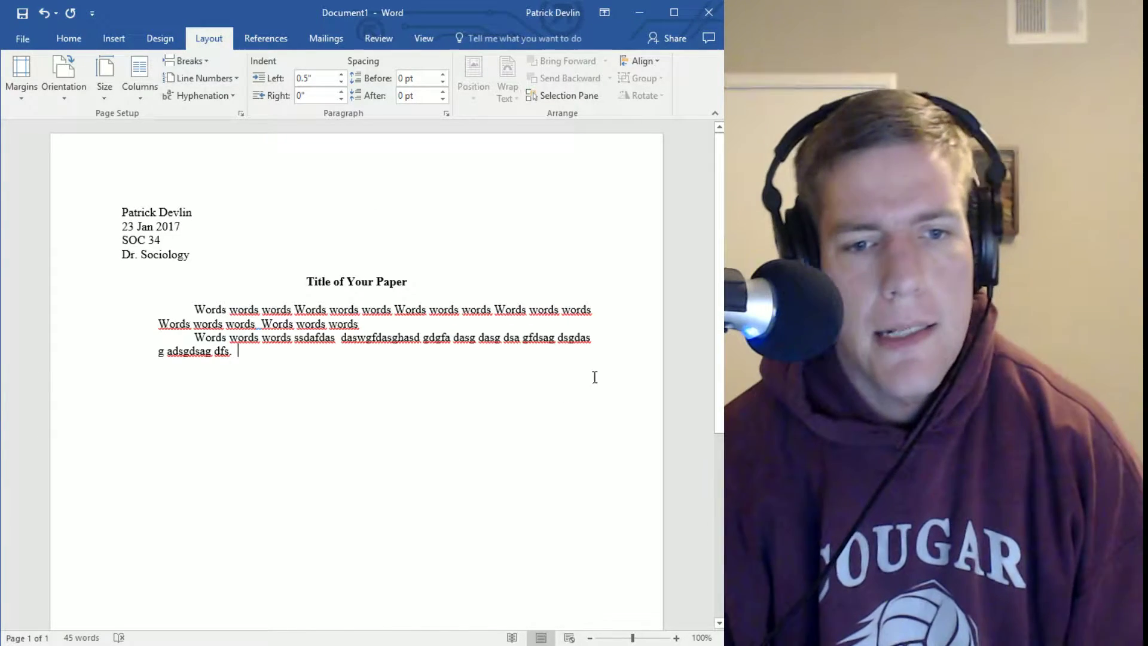
pyautogui.press('Return')
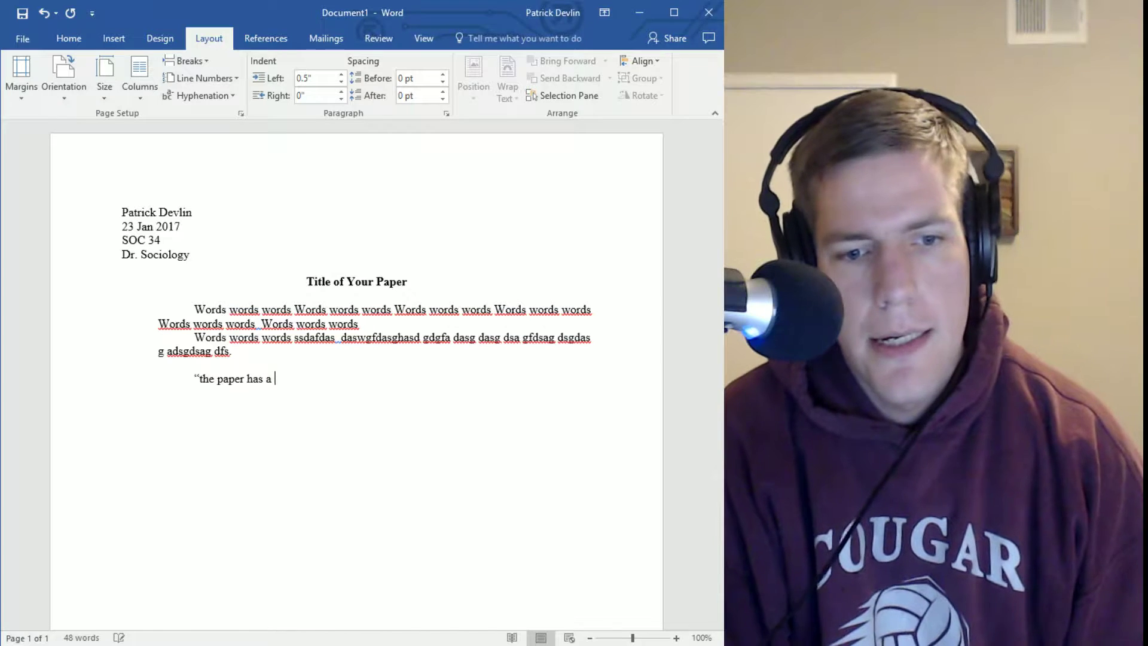
pyautogui.write('ote"')
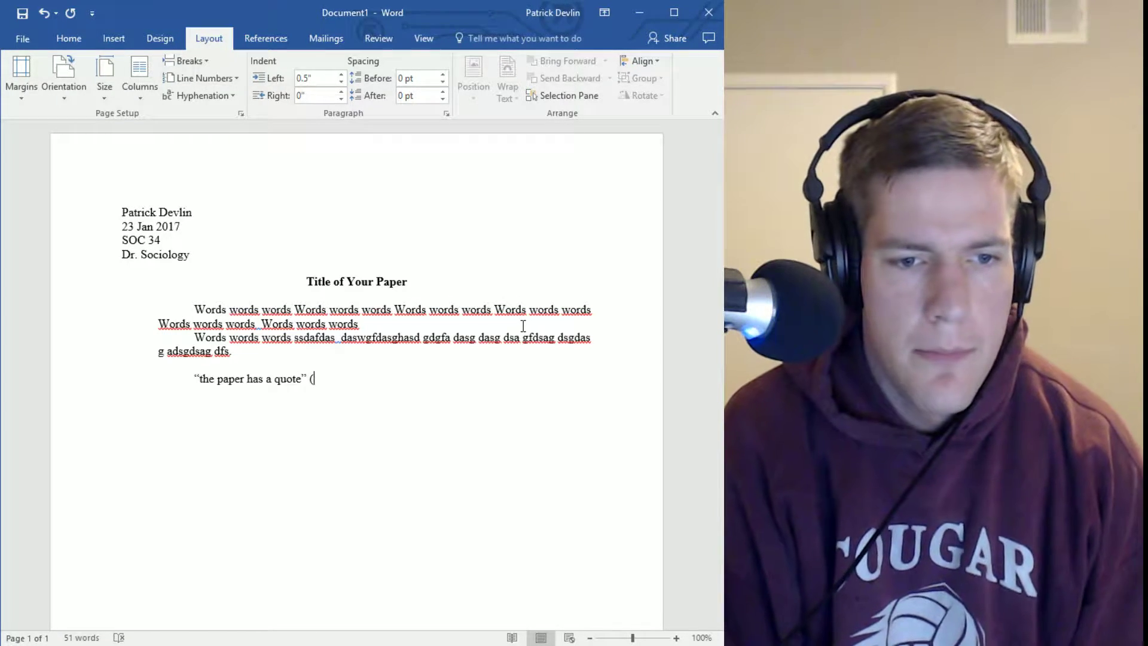
pyautogui.write('Dr')
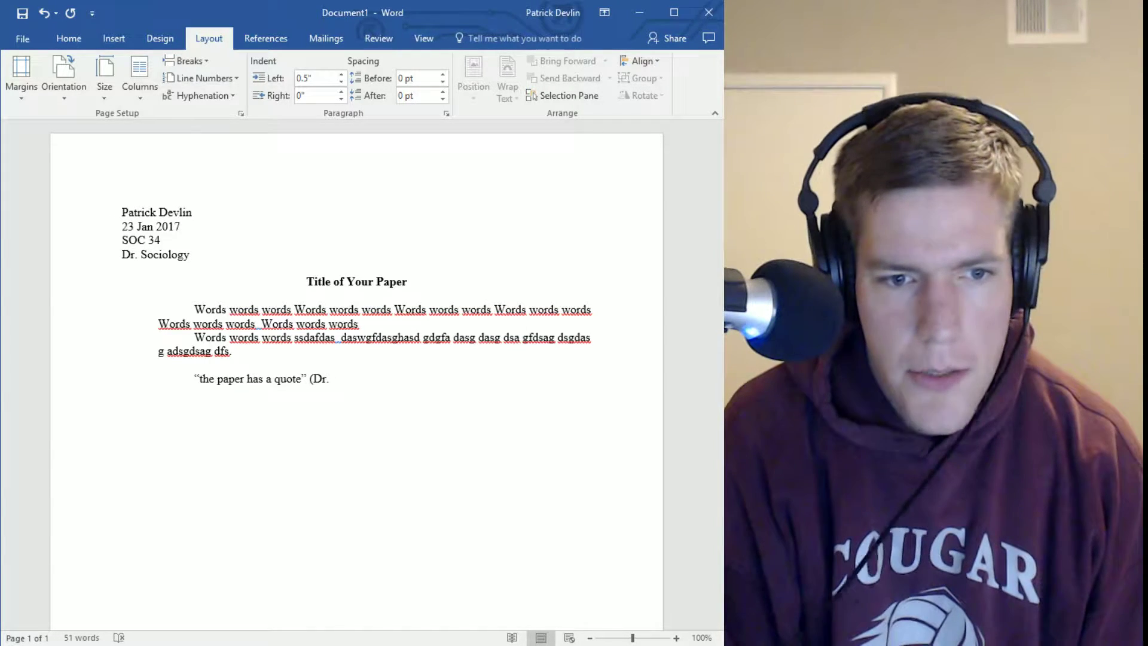
pyautogui.write('. History 50).')
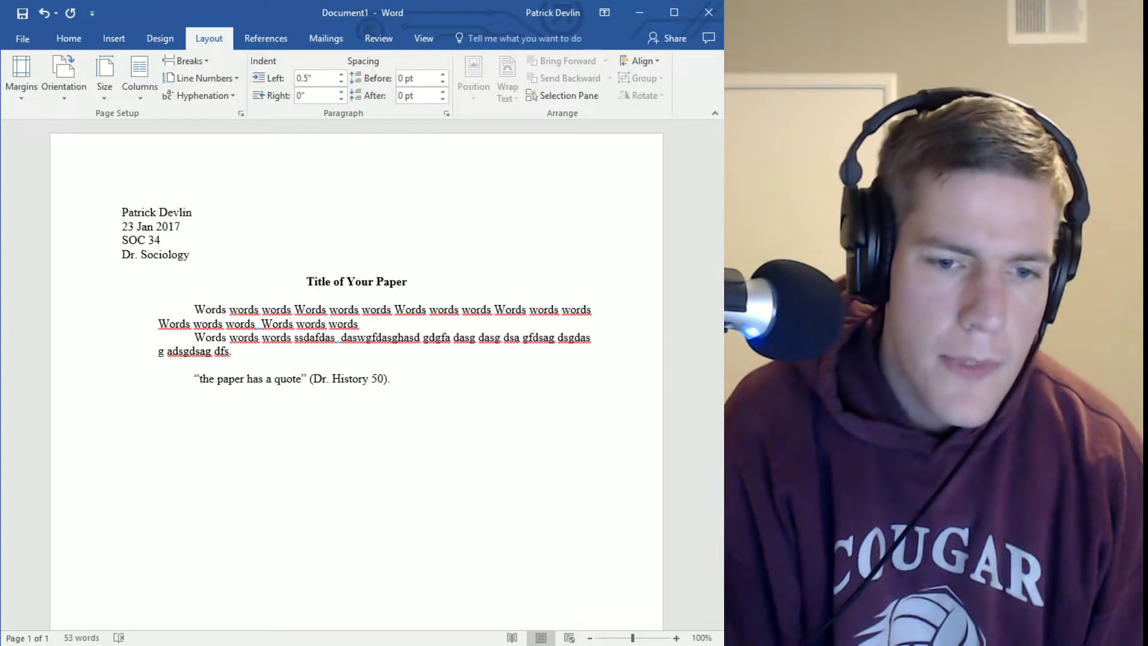
pyautogui.press('Return')
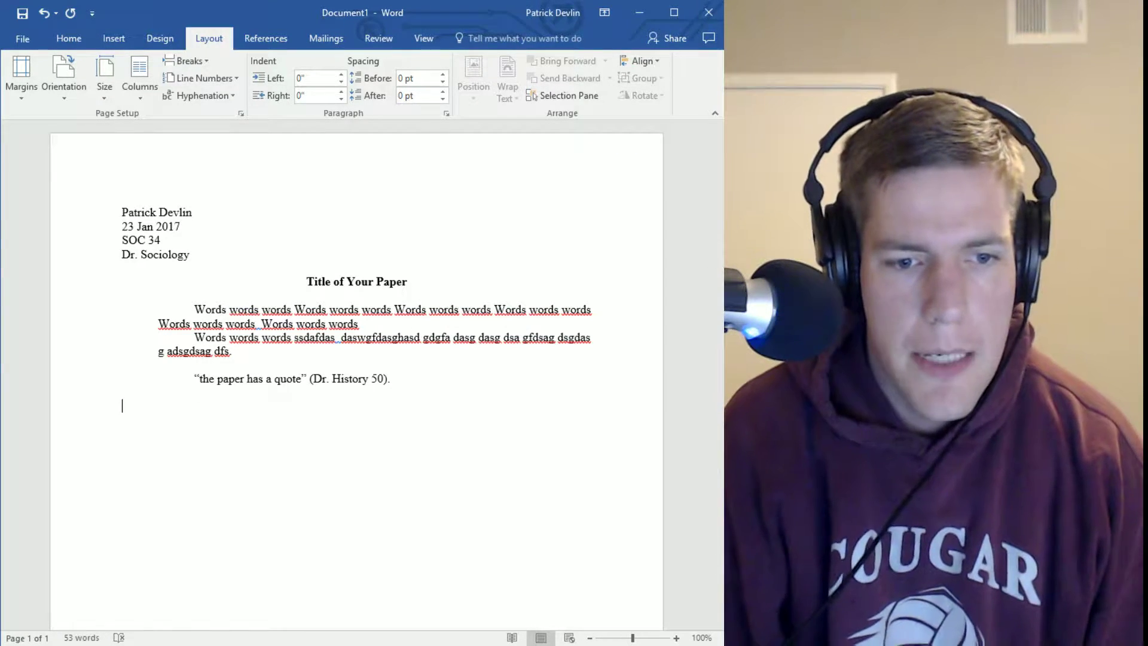
# Reduce both body paragraphs' left indent from 0.5" to 0" and unindent the empty last line
pyautogui.moveTo(159, 306); pyautogui.dragTo(208, 350)
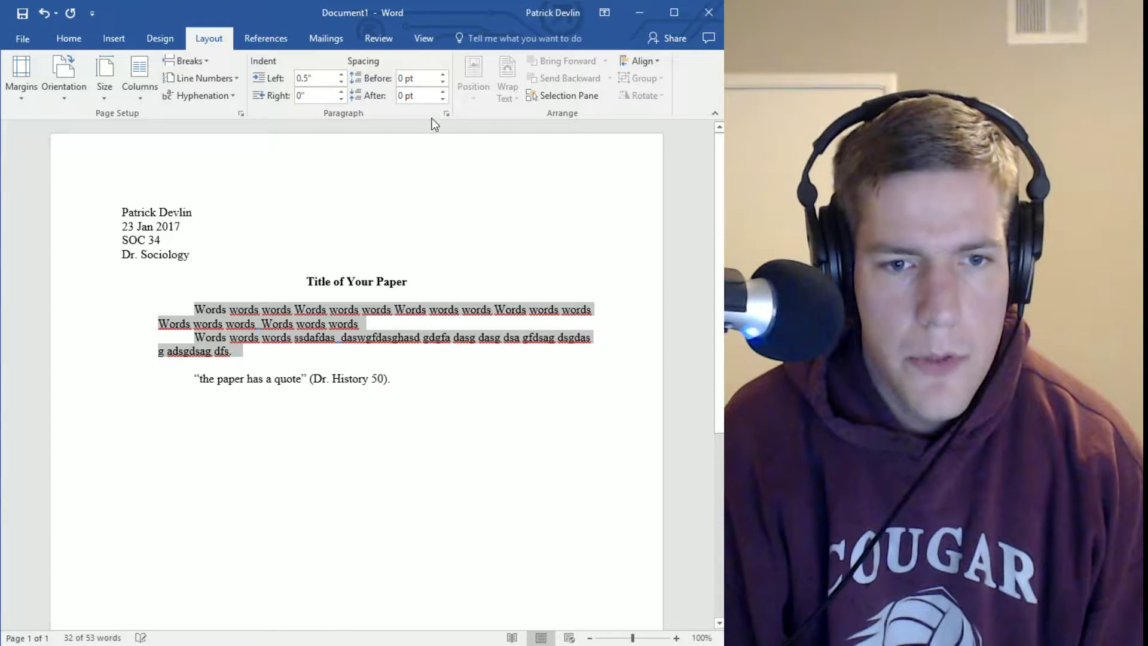
pyautogui.click(344, 82)
pyautogui.click(344, 83)
pyautogui.click(344, 83)
pyautogui.click(344, 83)
pyautogui.click(344, 83)
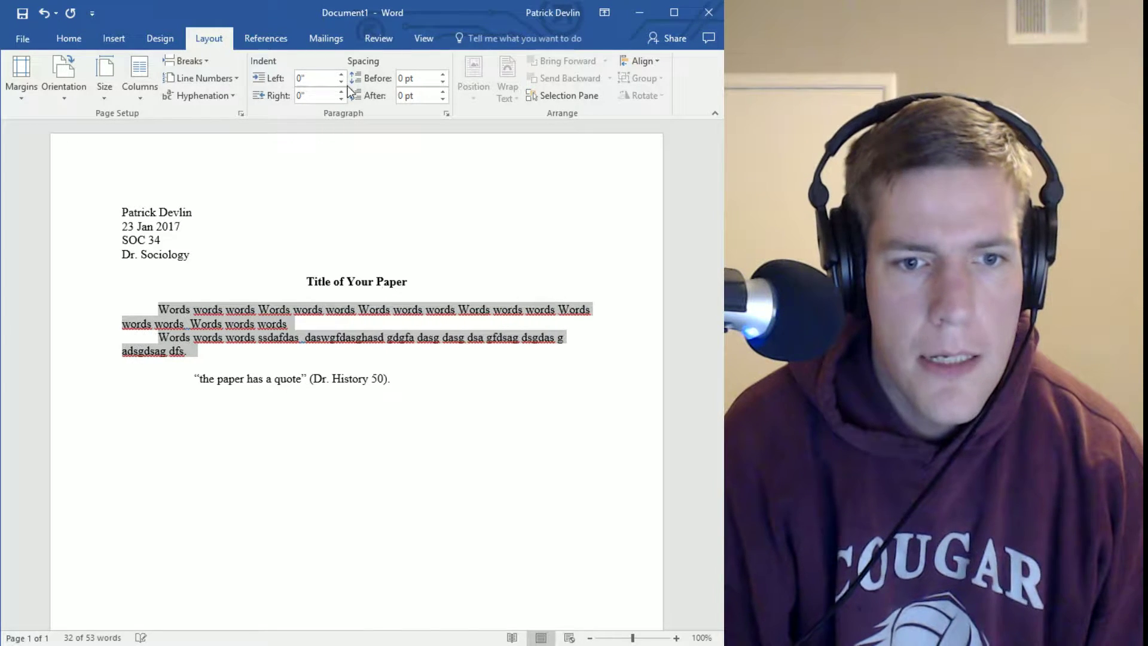
pyautogui.click(326, 467)
pyautogui.press('BackSpace')
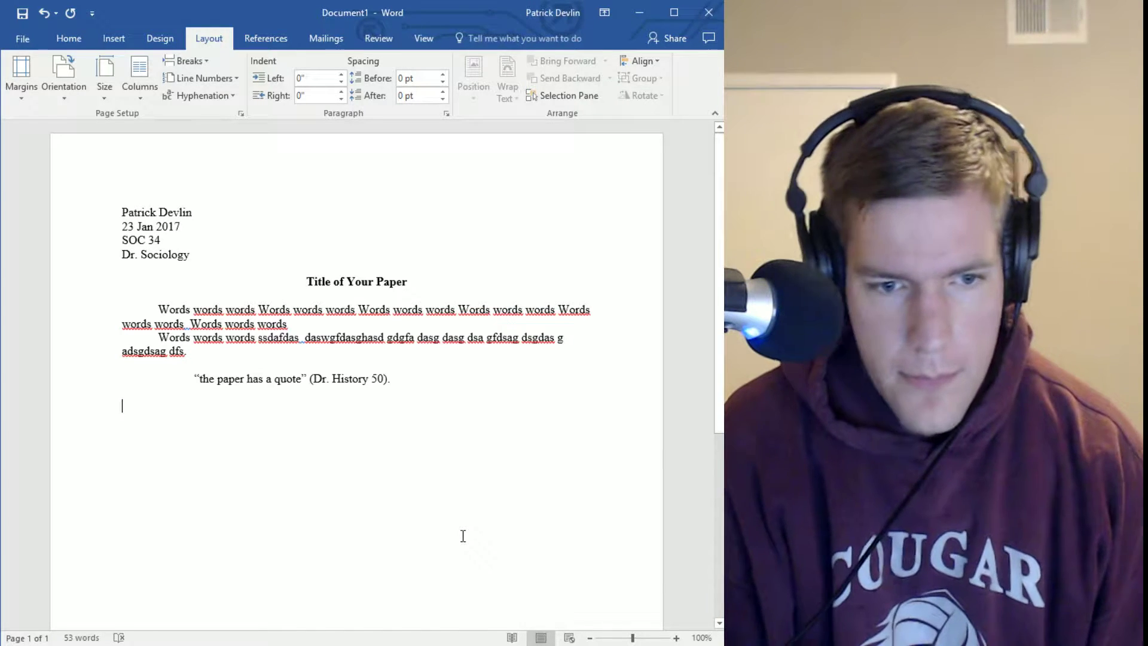
# Type 'And he said wow' and an indented 'While this was going on...' line
pyautogui.write('And he ')
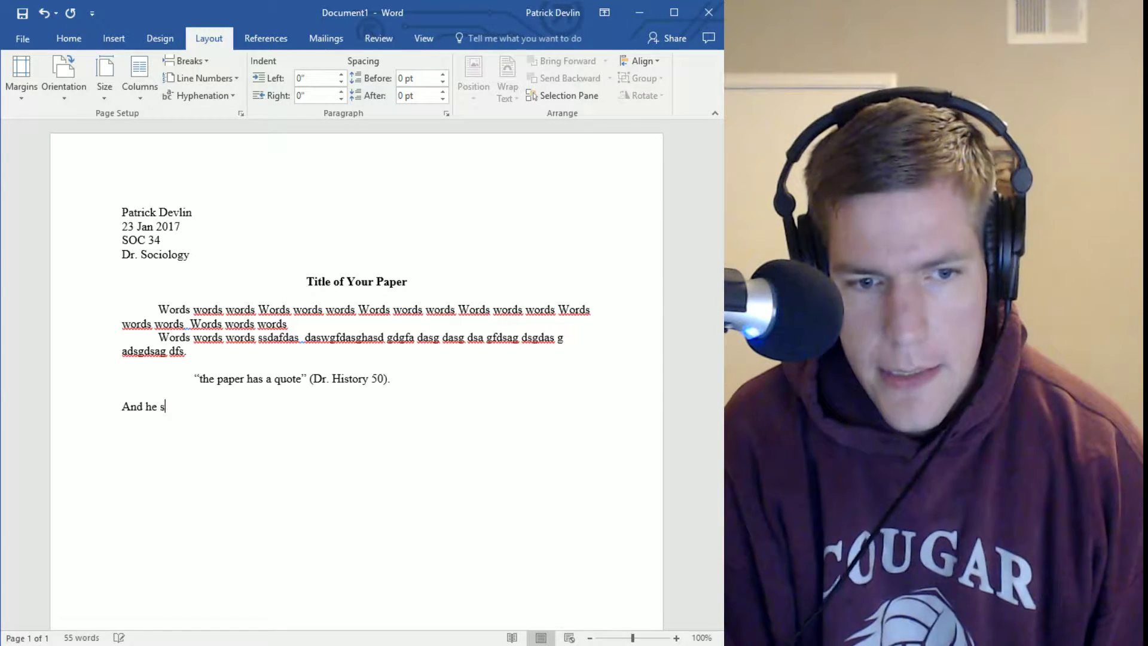
pyautogui.write('said wow.')
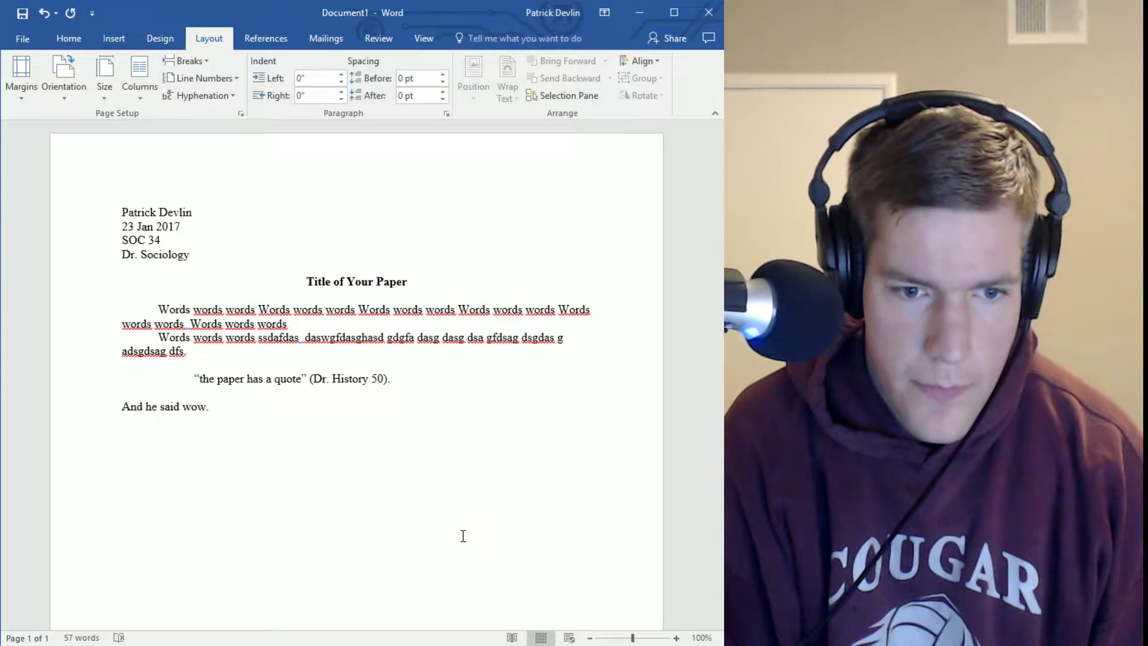
pyautogui.press('Return')
pyautogui.press('Tab')
pyautogui.write('W')
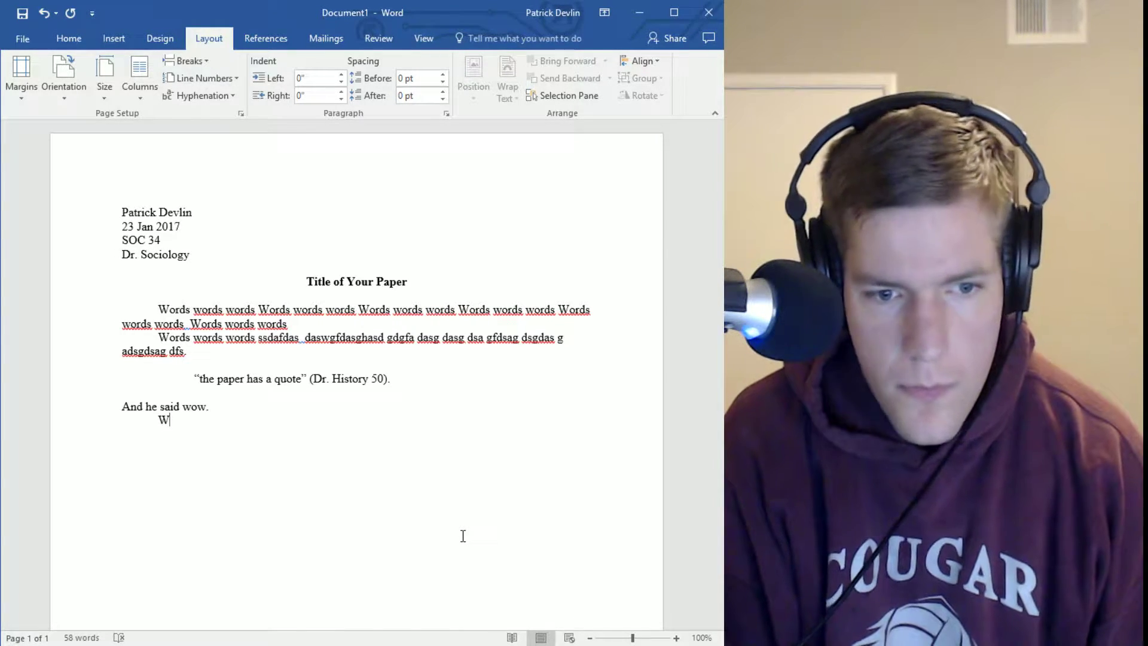
pyautogui.write('hile this was ')
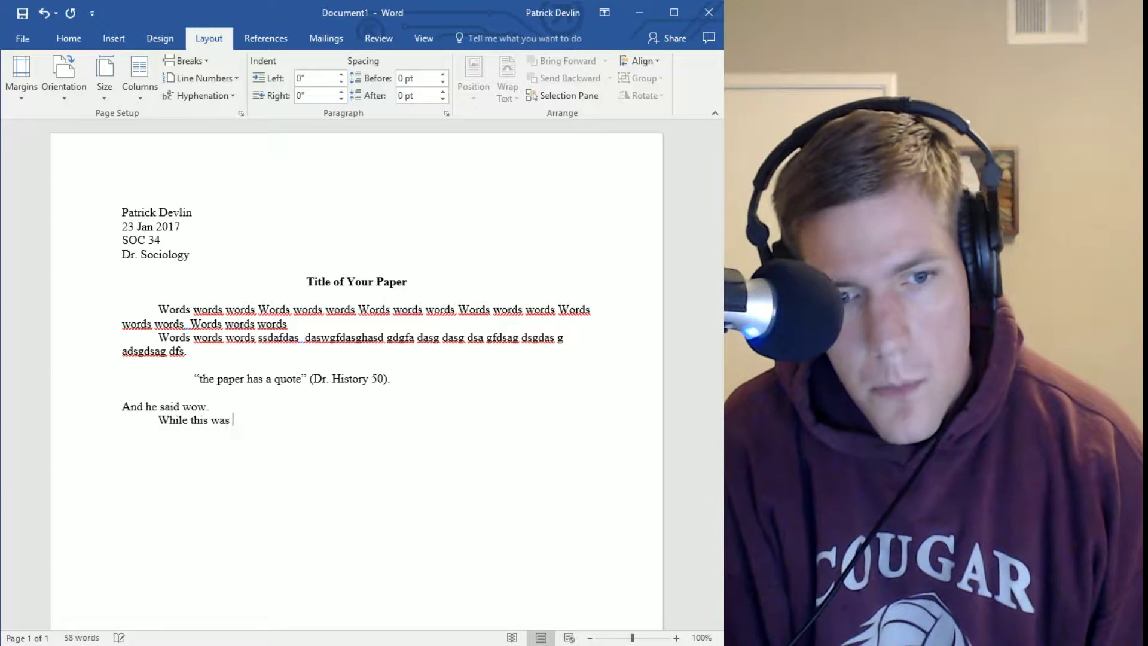
pyautogui.write('going on.')
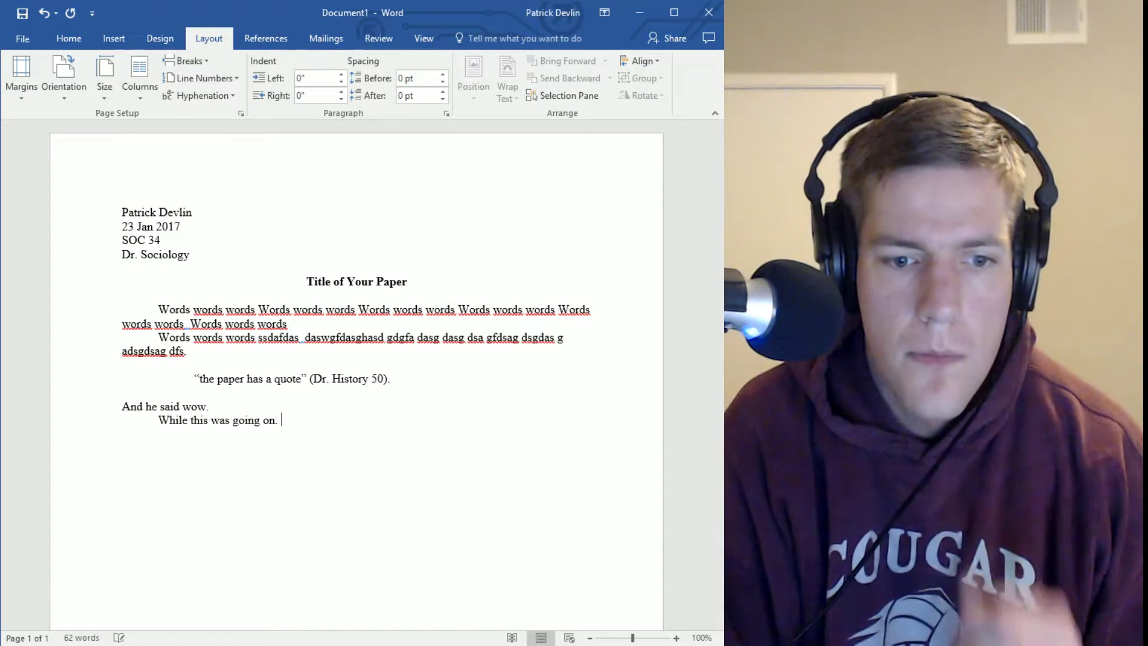
pyautogui.press('BackSpace')
pyautogui.write('...')
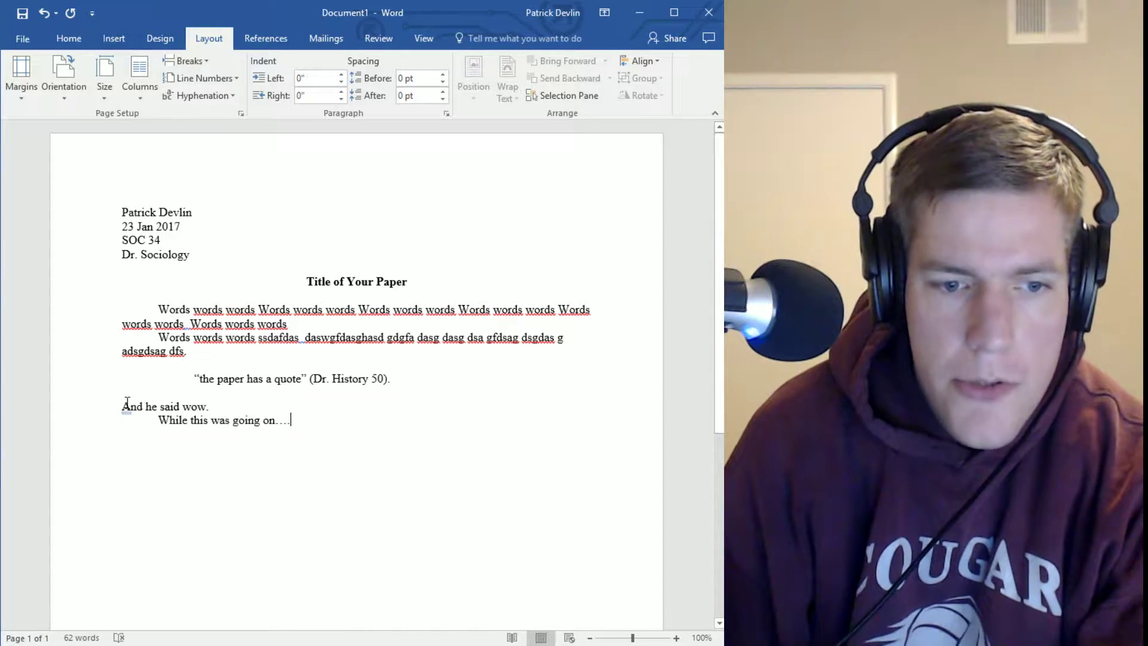
# Delete the blank lines around the quotation, then select the whole document
pyautogui.click(174, 391)
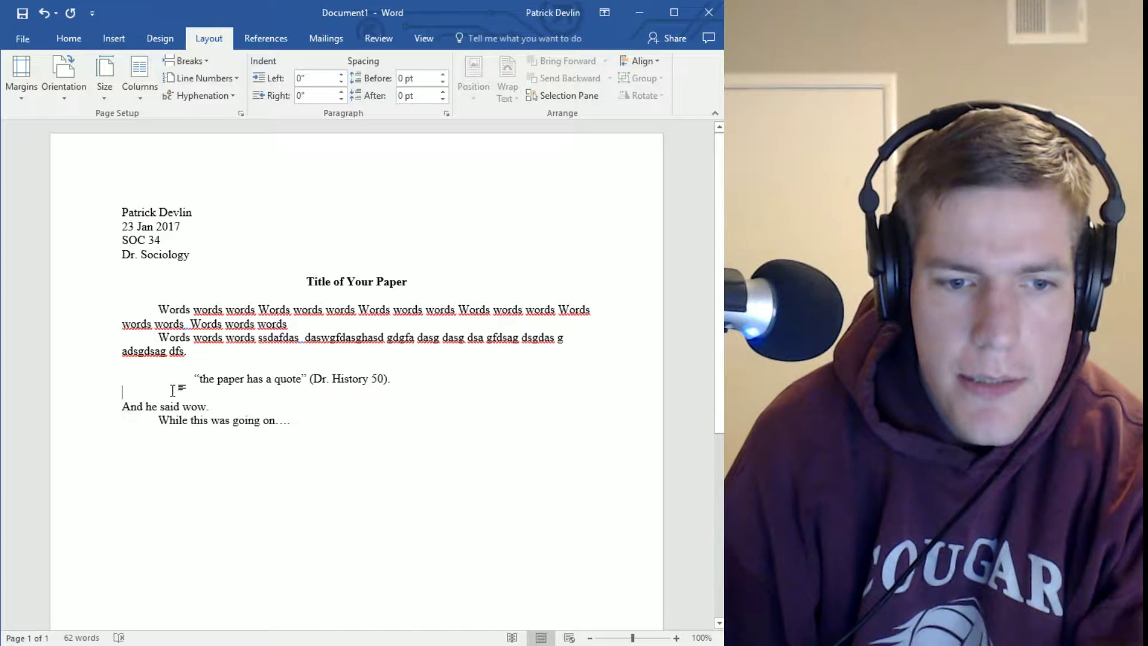
pyautogui.press('BackSpace')
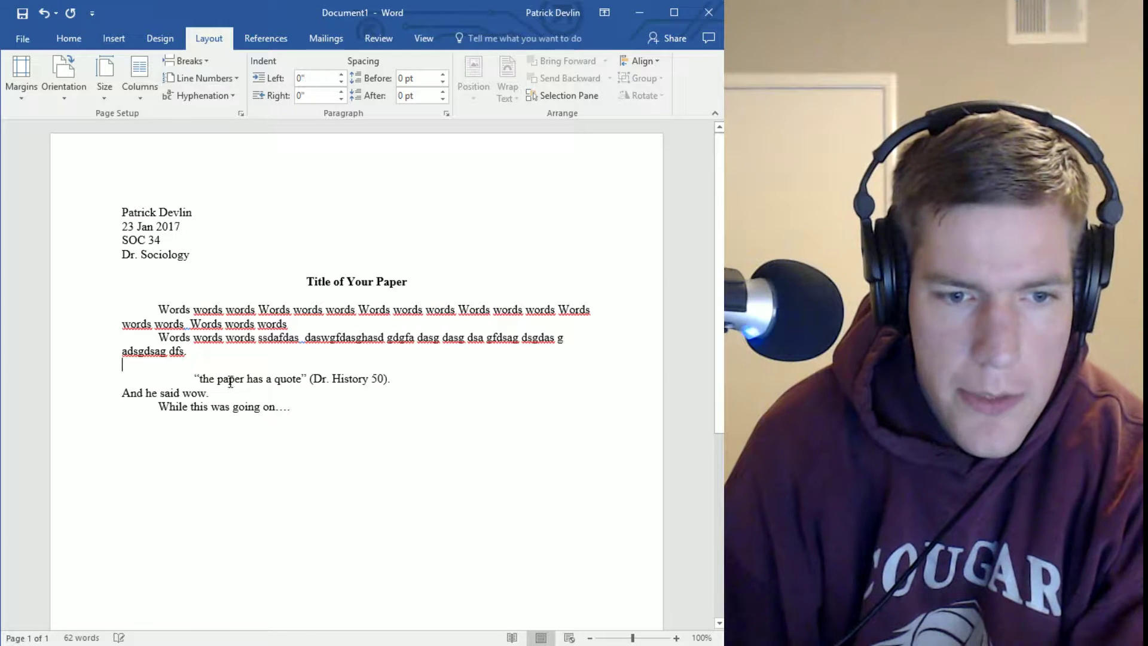
pyautogui.press('BackSpace')
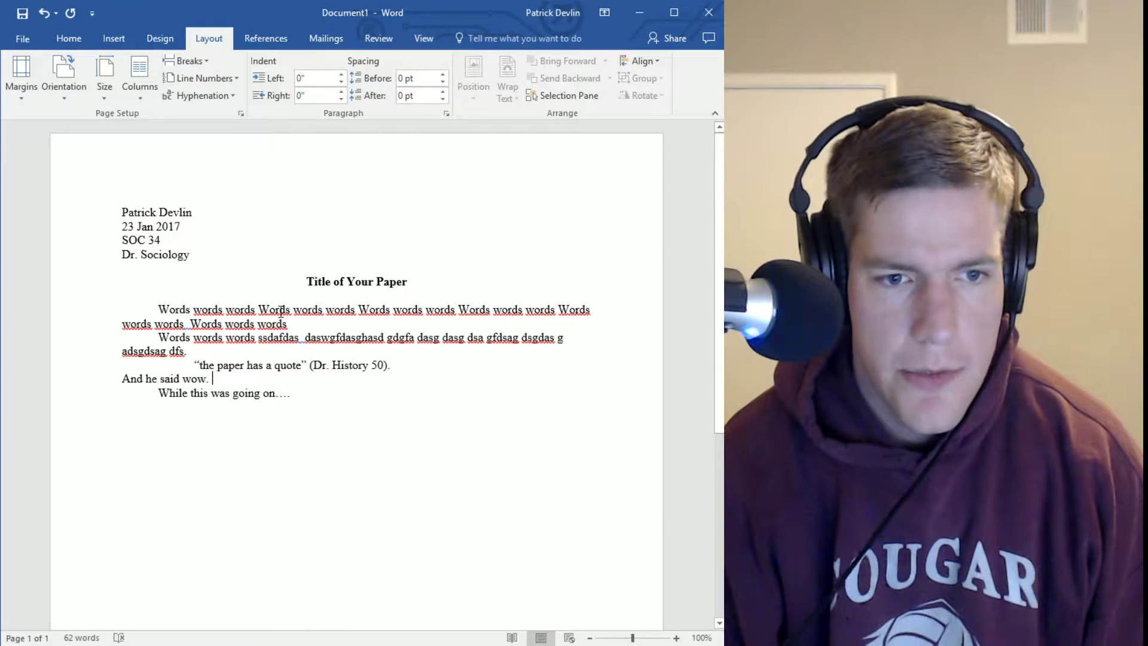
pyautogui.hotkey('ctrl', 'a')
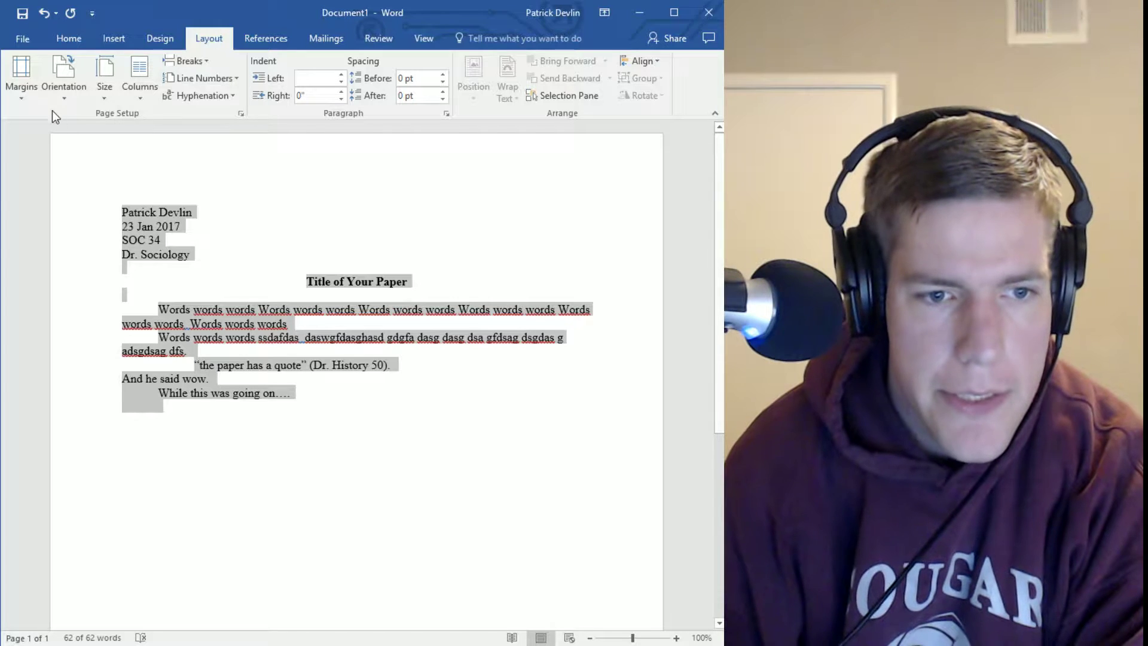
# Try 6 pt and then 12 pt of Spacing Before on paragraphs, then set it back to 0 pt
pyautogui.click(169, 39)
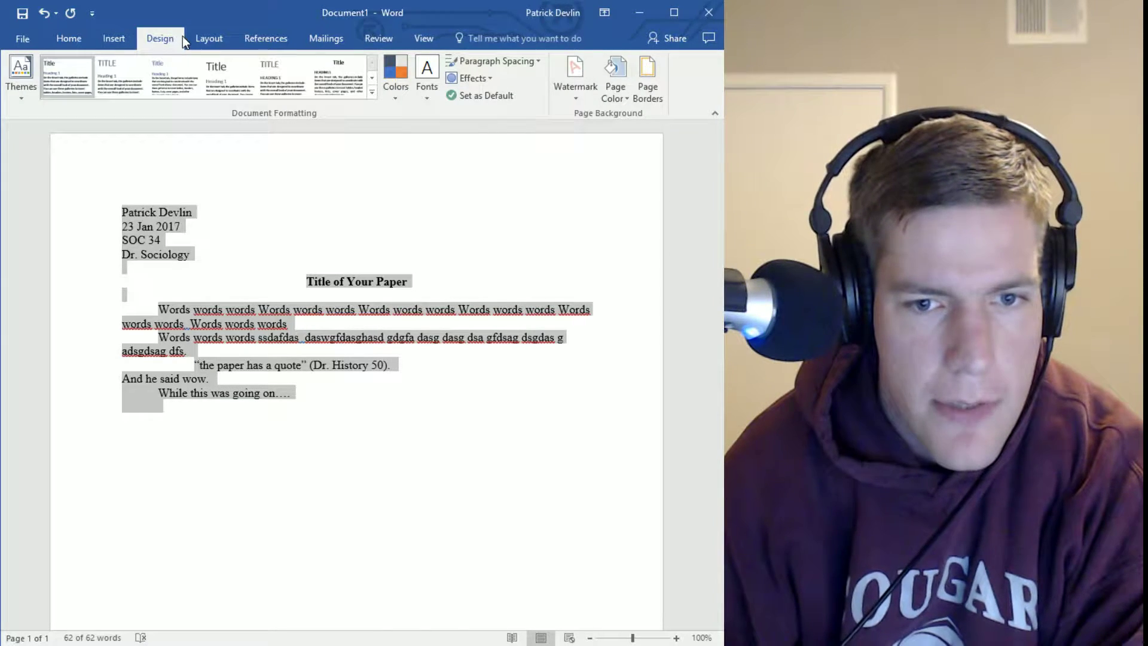
pyautogui.click(527, 60)
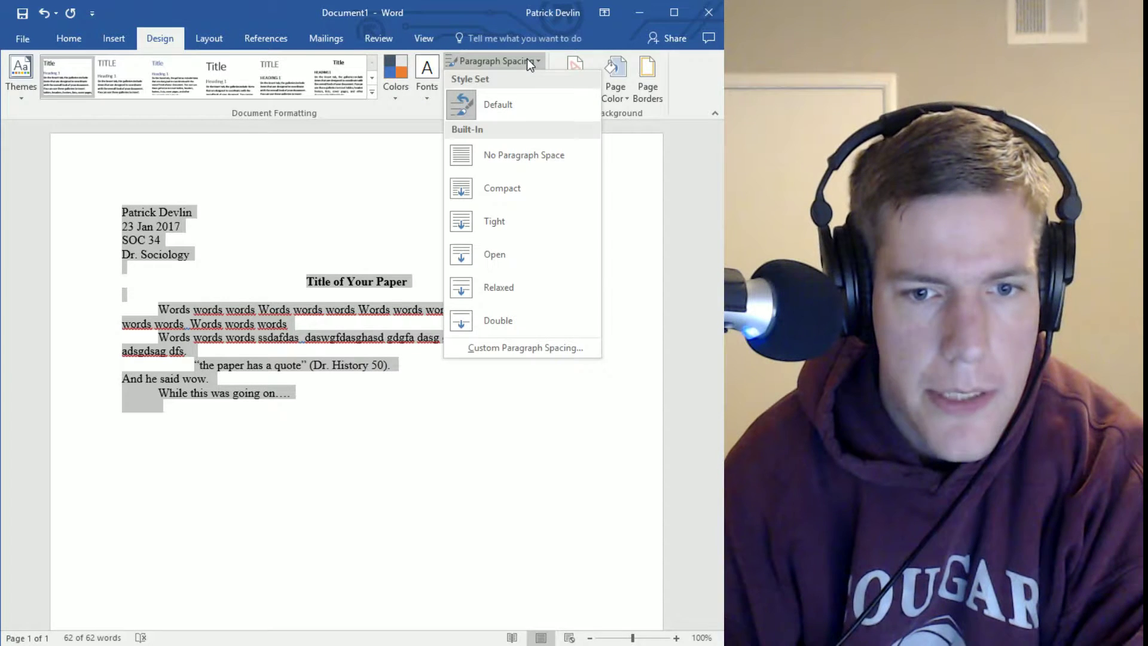
pyautogui.click(526, 59)
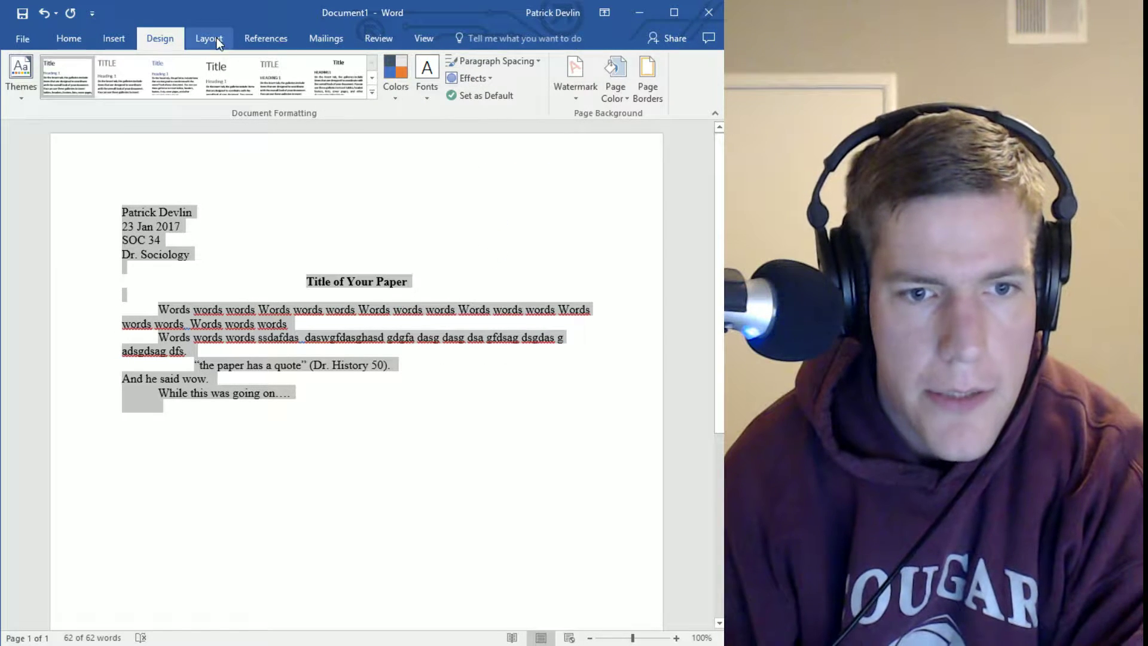
pyautogui.click(208, 39)
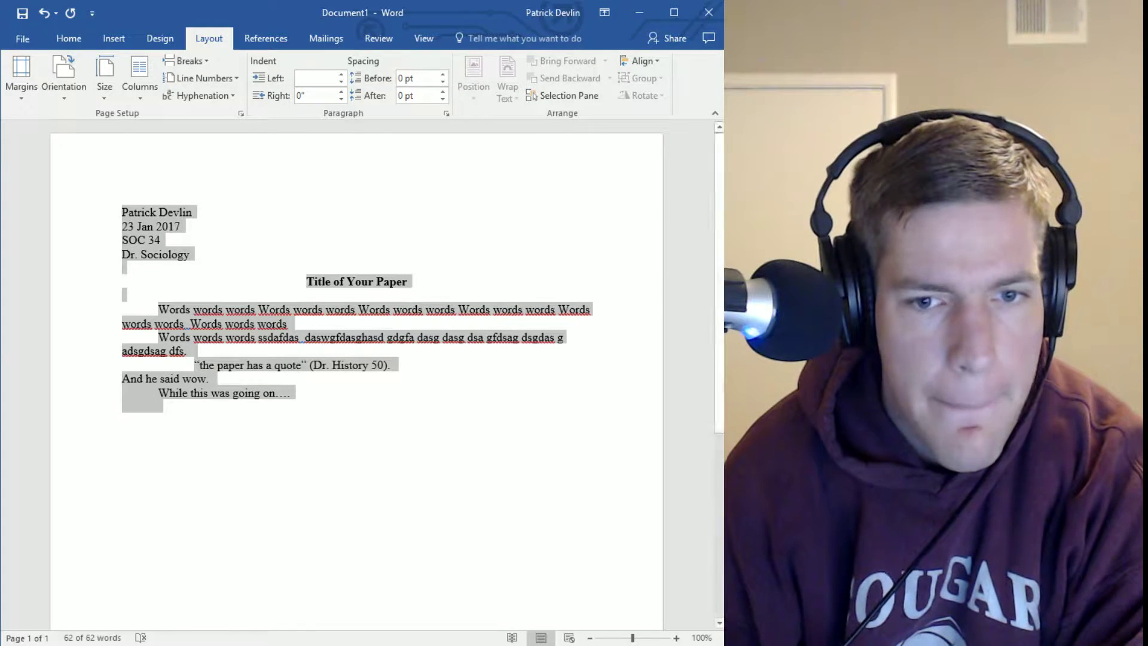
pyautogui.click(235, 109)
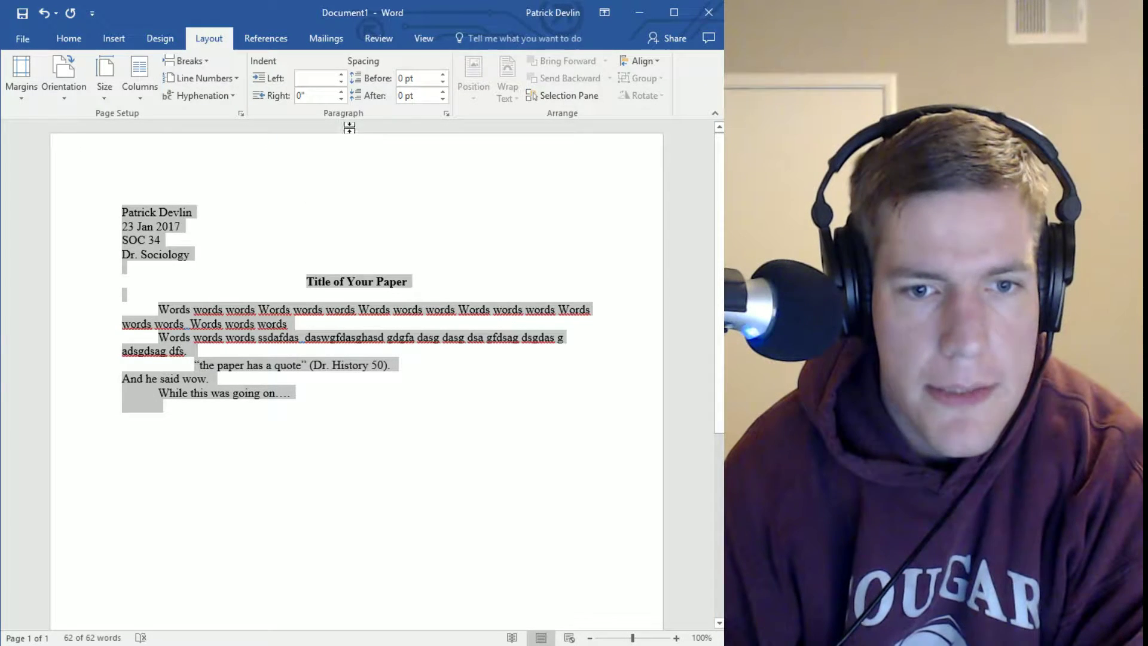
pyautogui.click(443, 75)
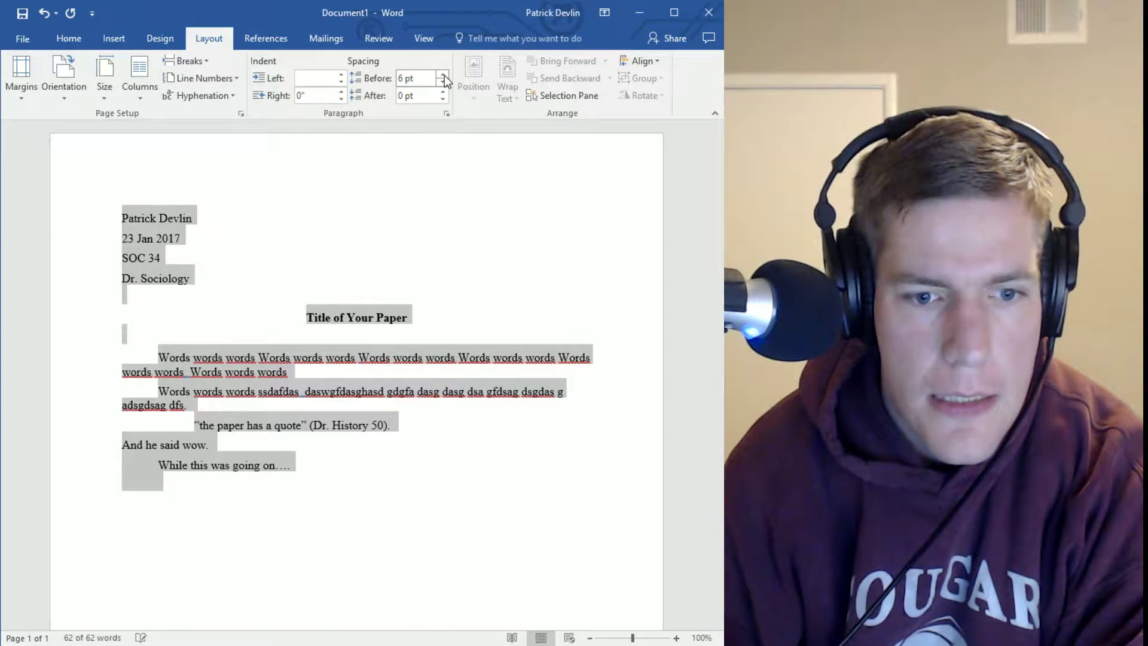
pyautogui.click(443, 74)
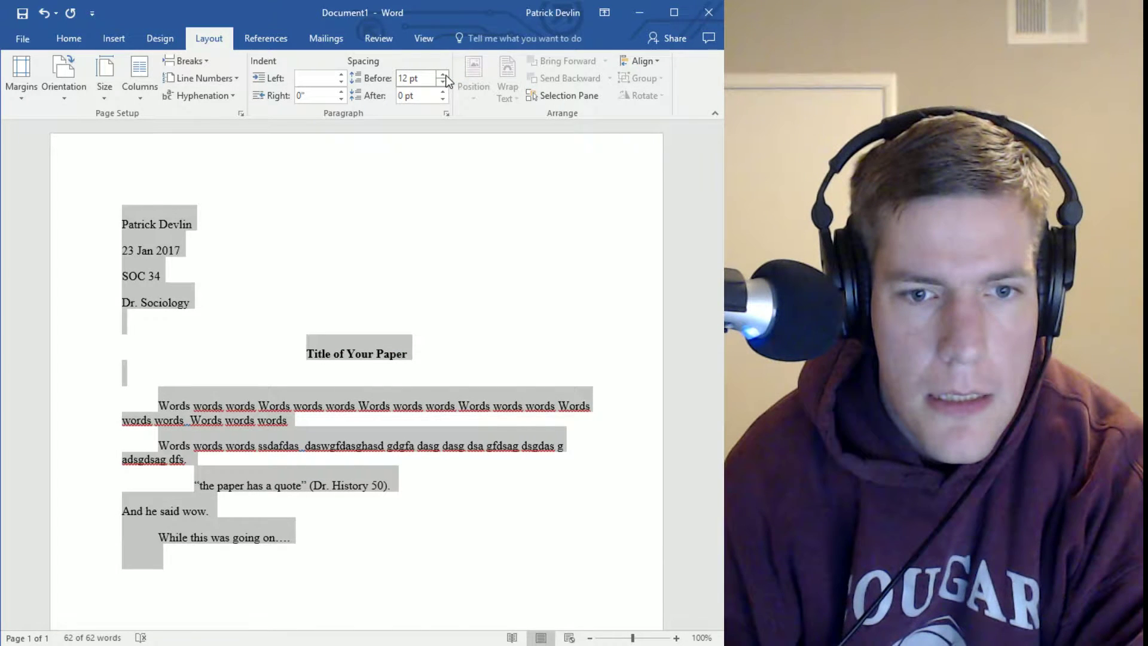
pyautogui.click(443, 82)
pyautogui.click(443, 82)
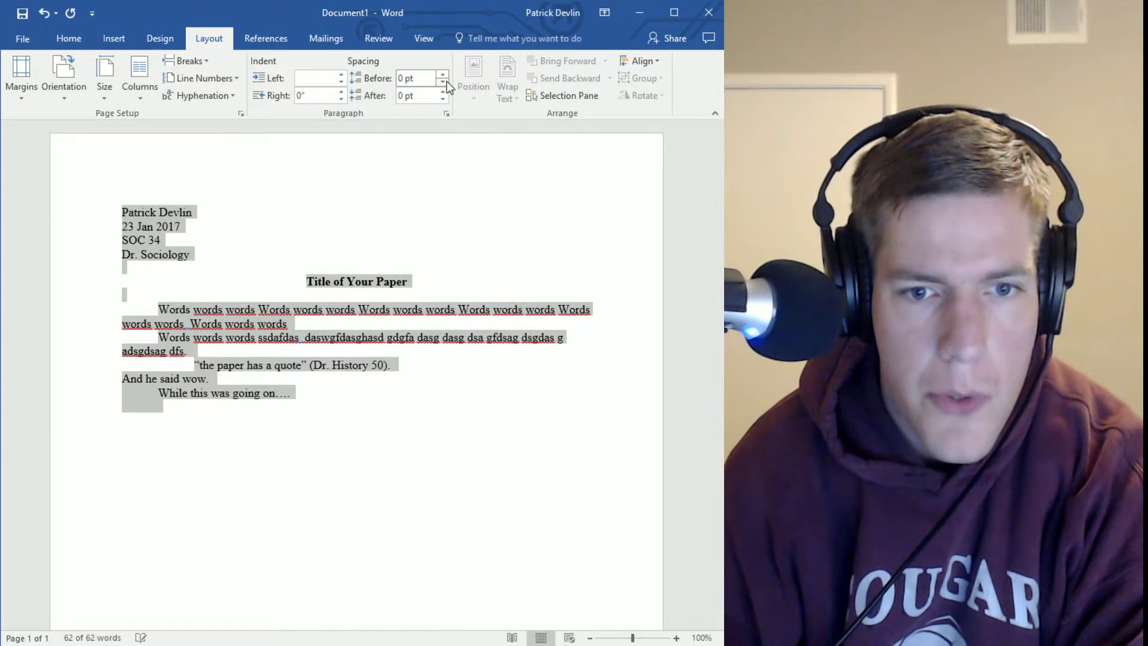
# Set line spacing to Double and turn on 'Don't add space between paragraphs of the same style'
pyautogui.click(446, 113)
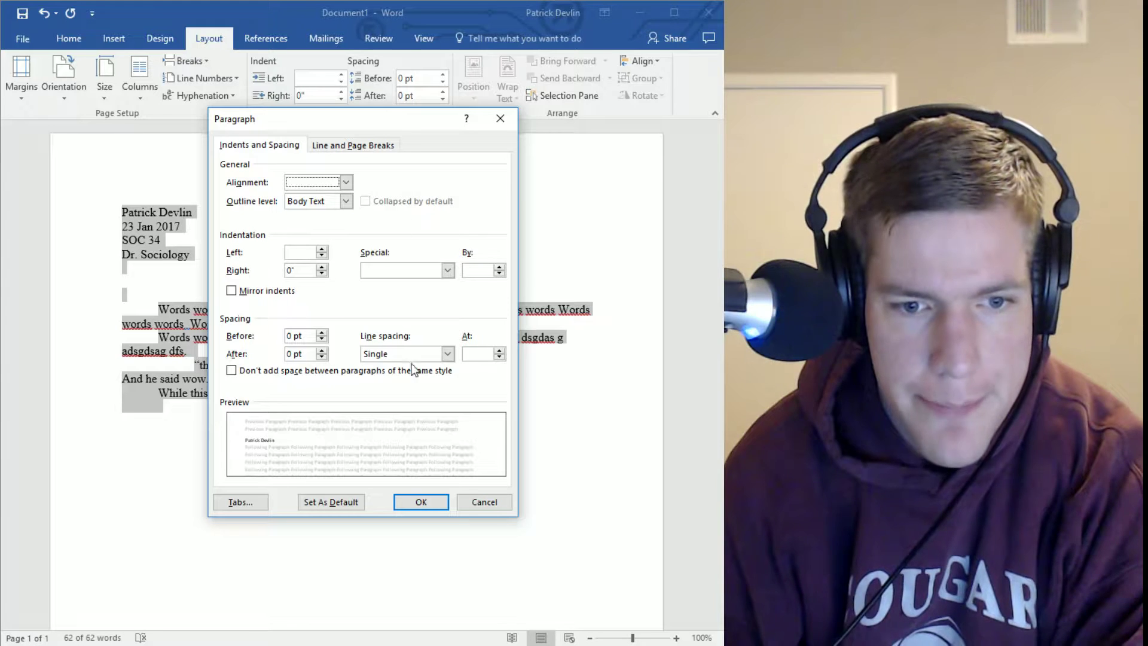
pyautogui.click(449, 354)
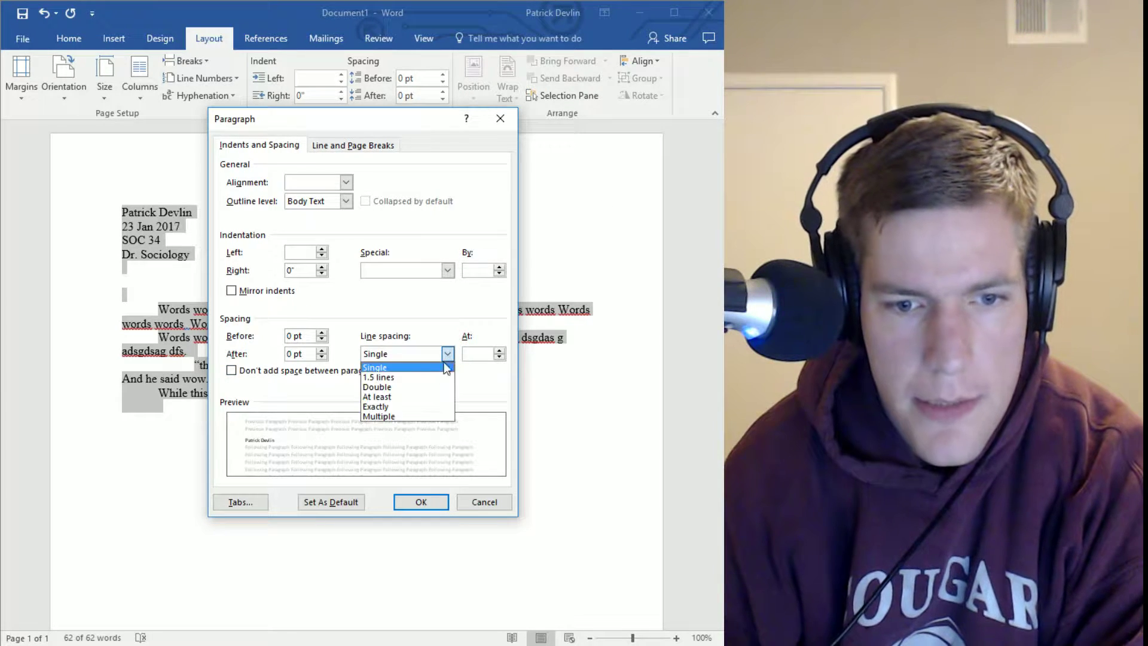
pyautogui.click(414, 389)
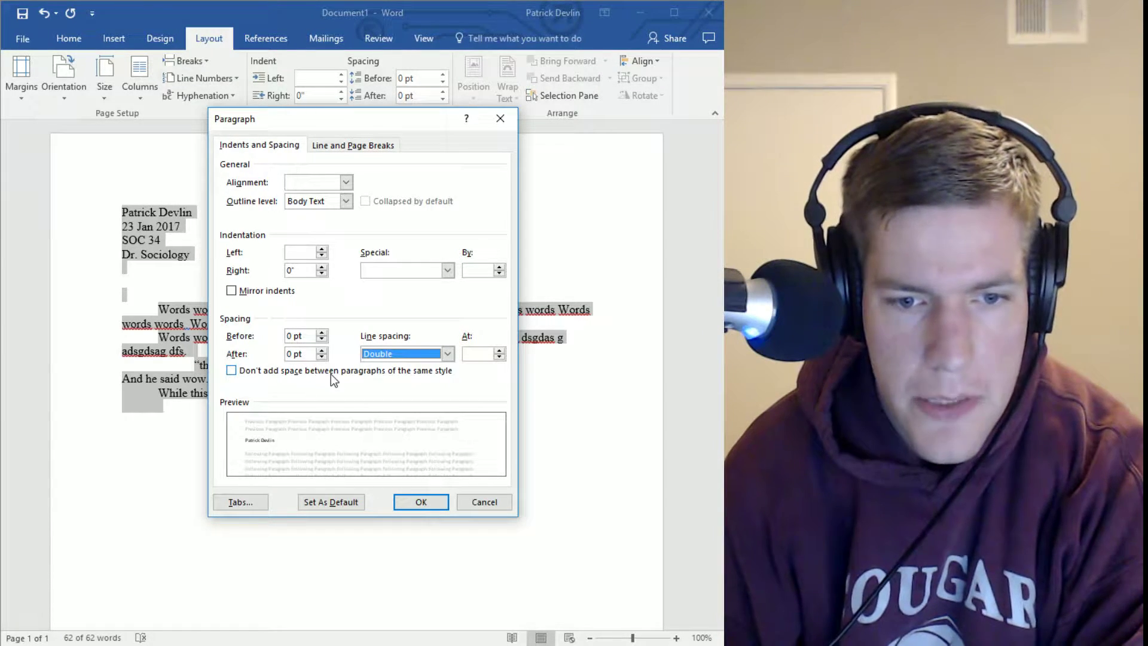
pyautogui.click(332, 372)
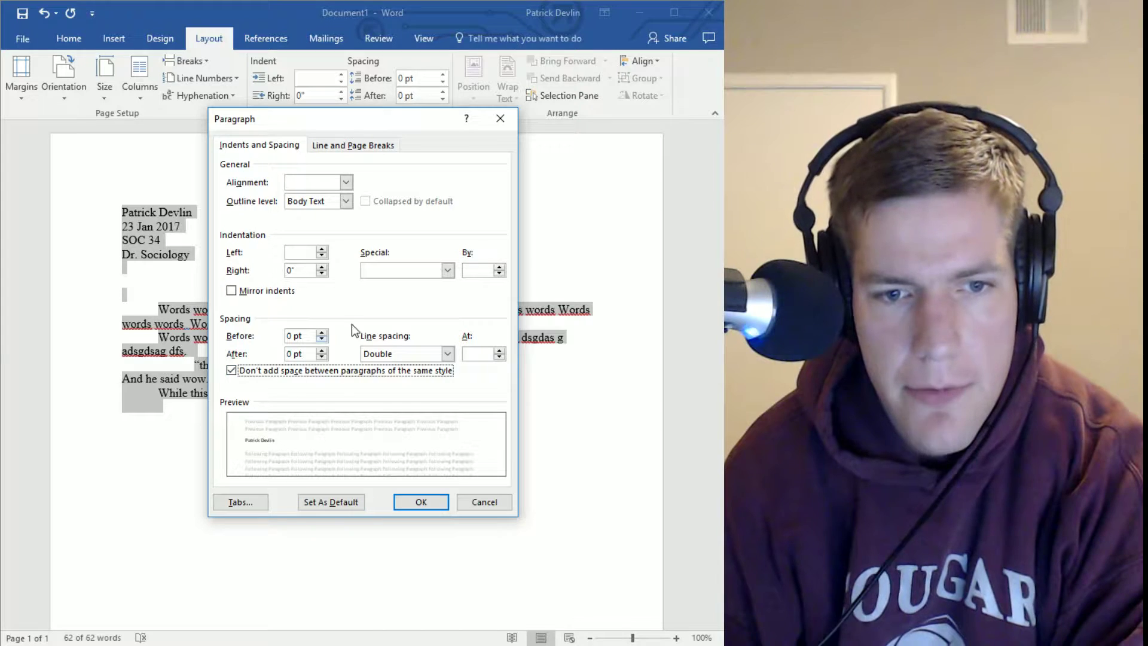
pyautogui.click(419, 502)
pyautogui.click(396, 467)
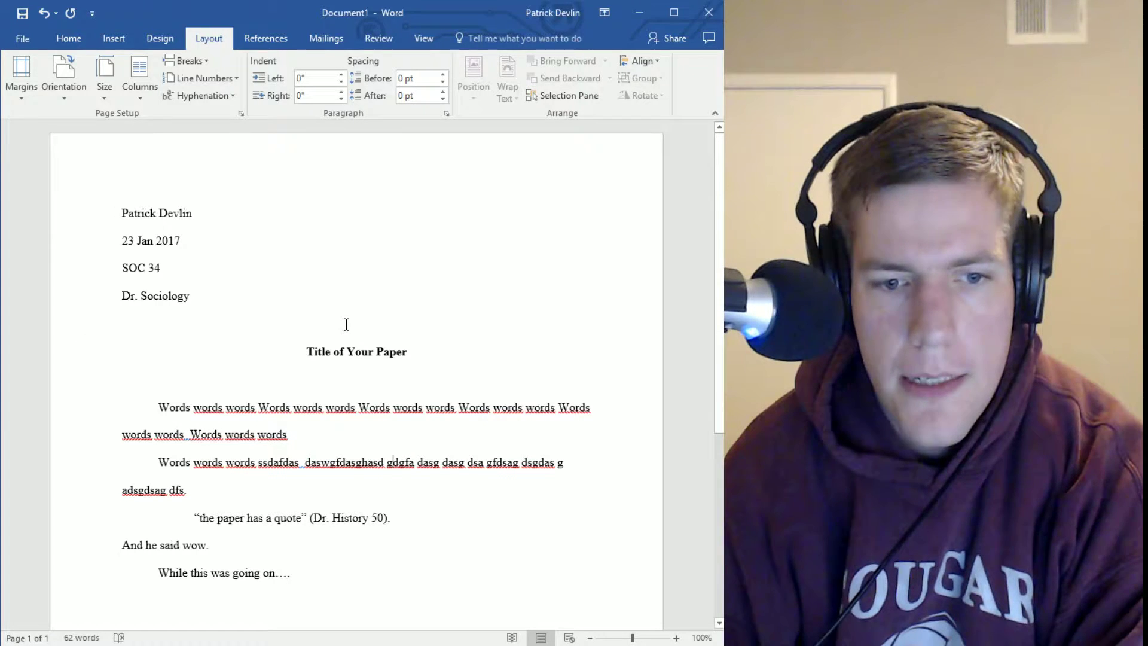
pyautogui.doubleClick(259, 327)
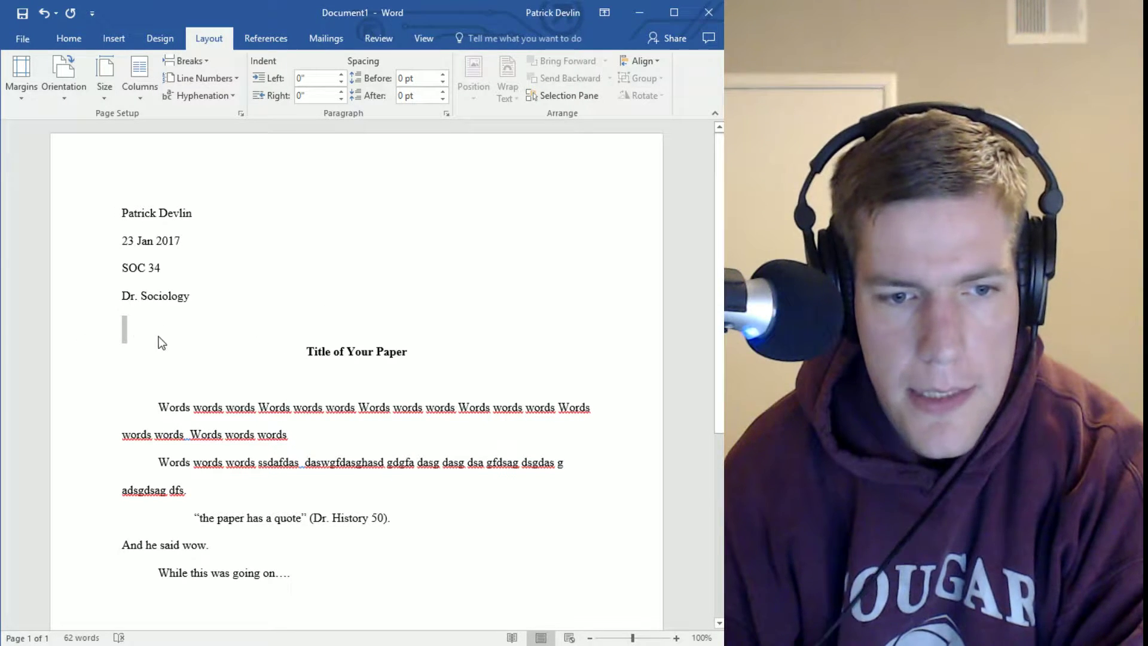
pyautogui.moveTo(202, 363); pyautogui.dragTo(213, 388)
pyautogui.click(212, 388)
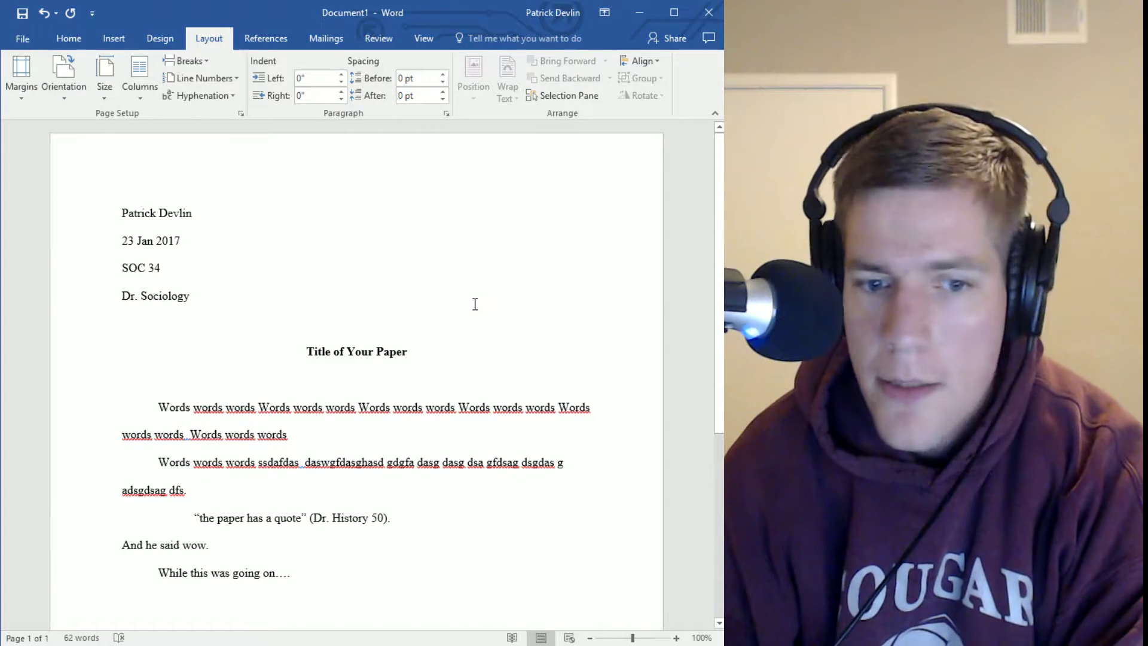
pyautogui.click(432, 299)
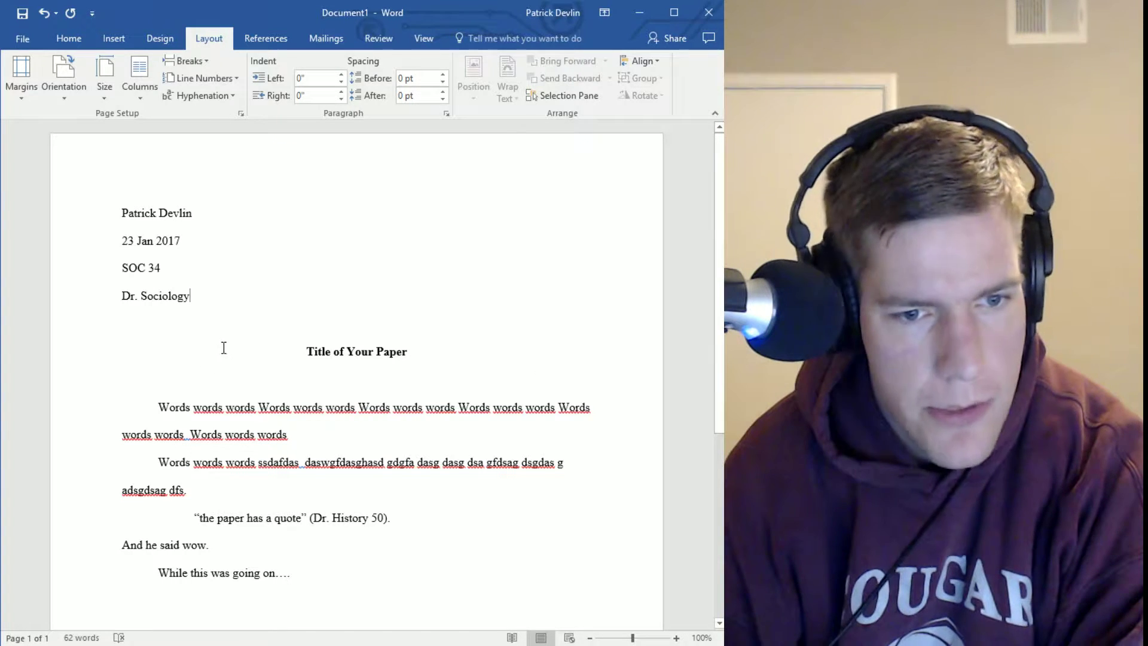
pyautogui.press('Down')
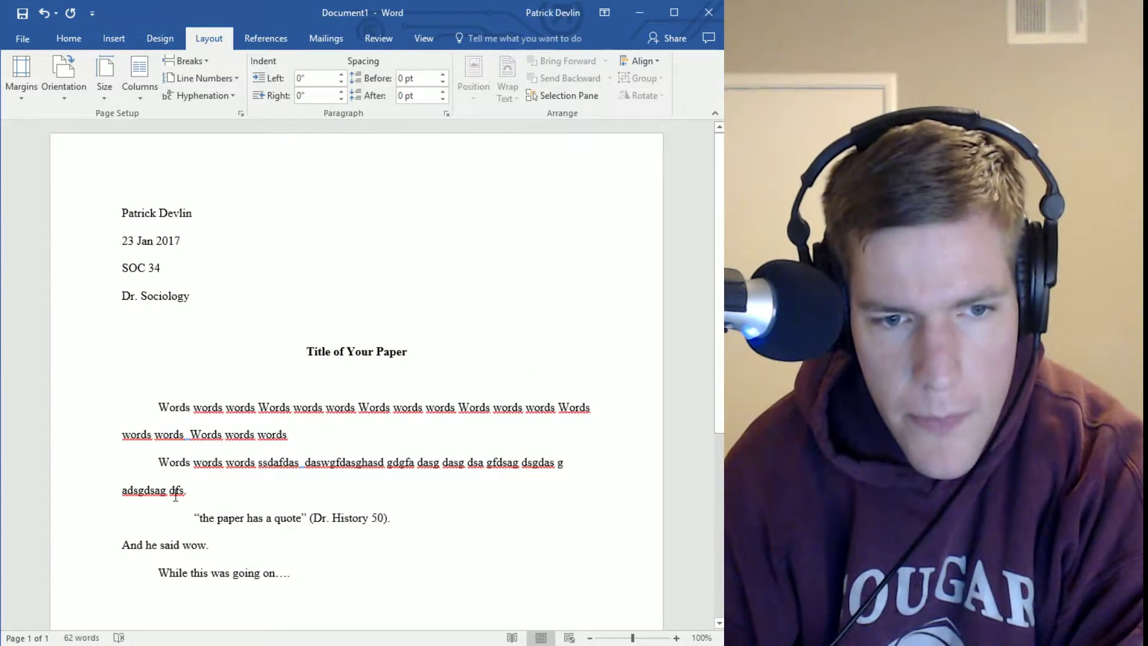
pyautogui.scroll(-1, 435, 446)
pyautogui.scroll(-2, 434, 446)
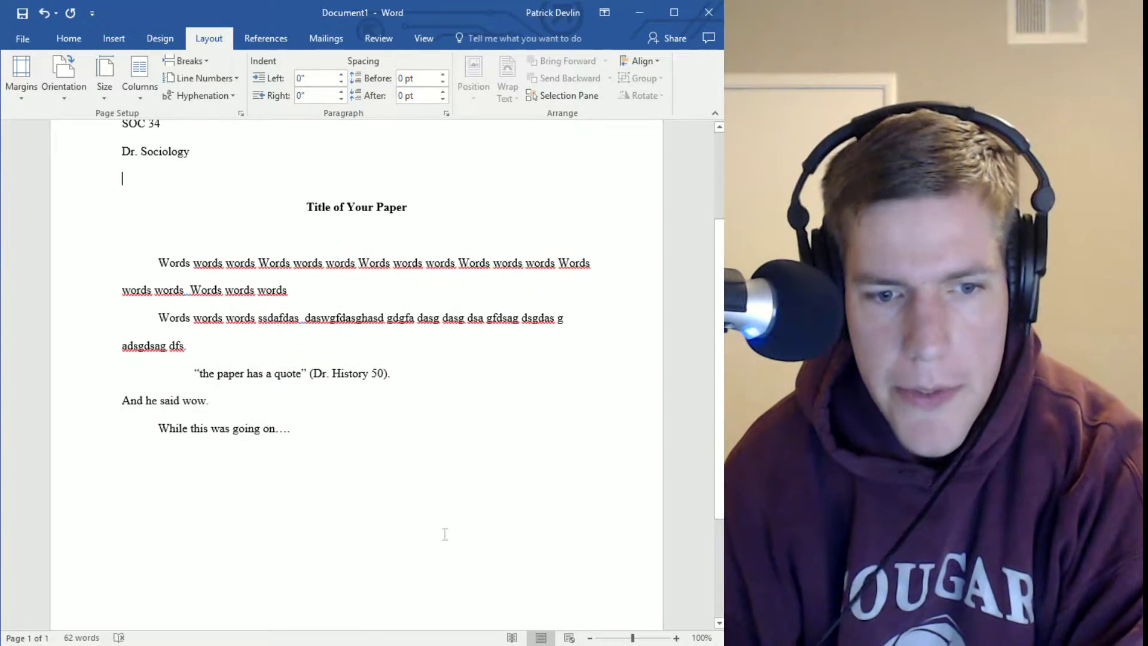
pyautogui.click(447, 532)
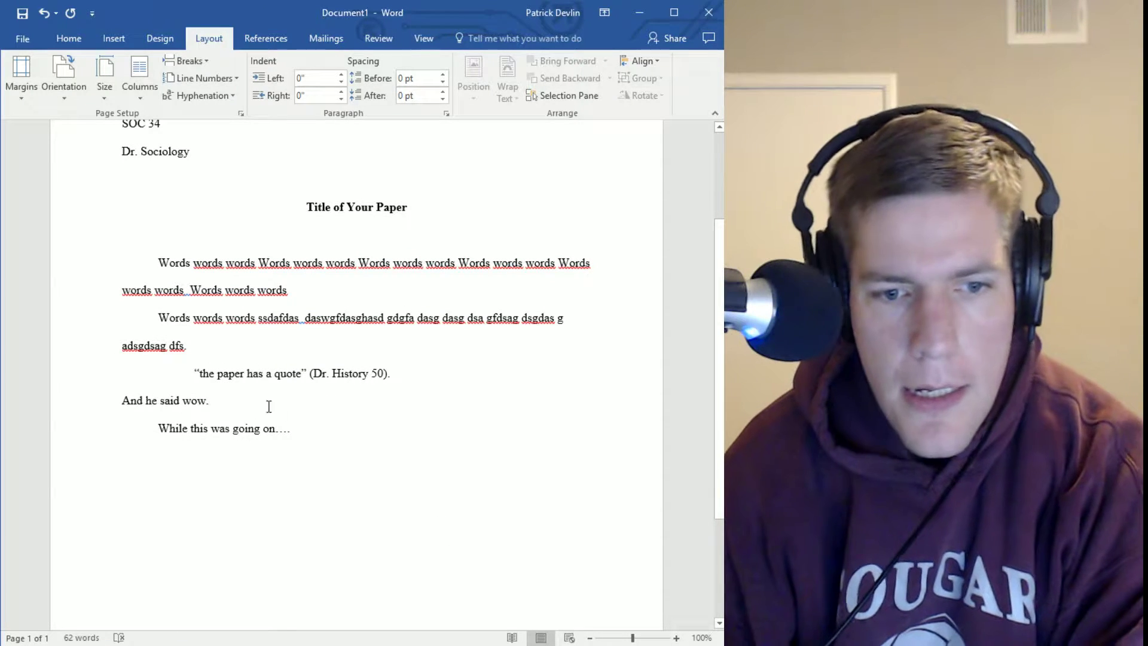
pyautogui.tripleClick(310, 377)
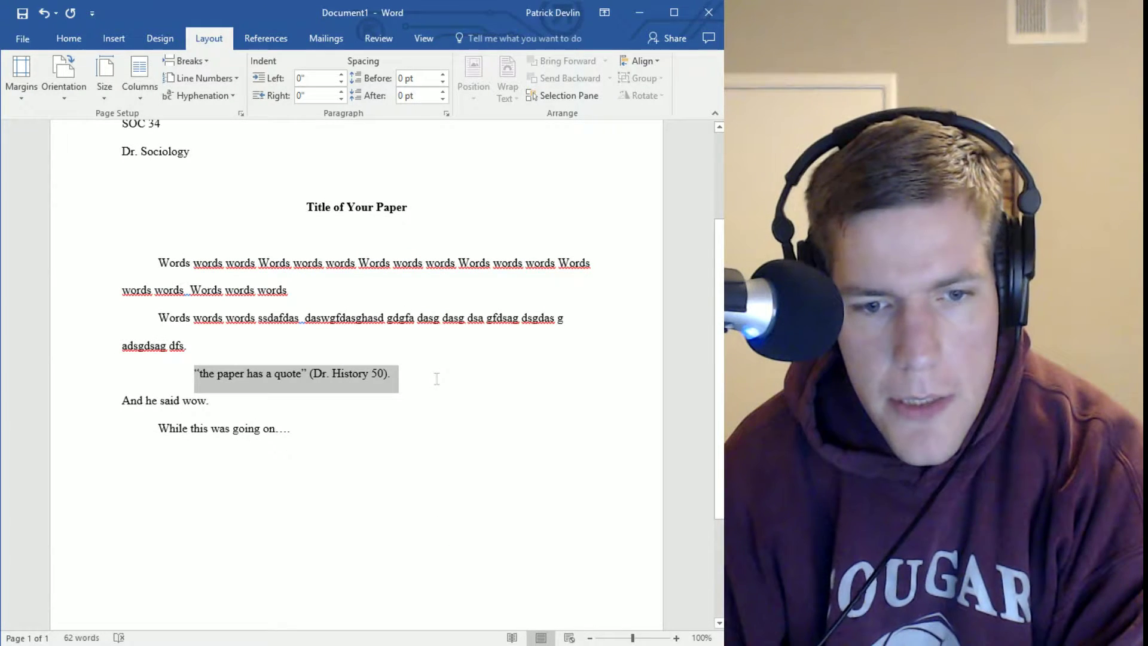
# Italicize the selected block quote, then remove the italics so it stays upright
pyautogui.click(69, 38)
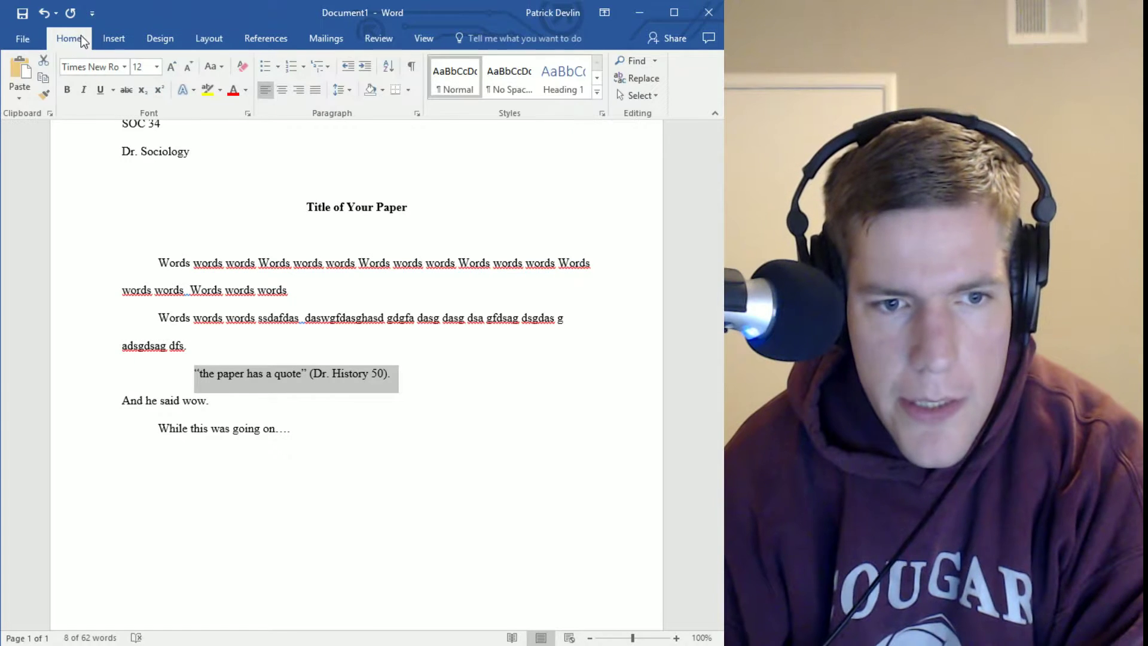
pyautogui.click(83, 89)
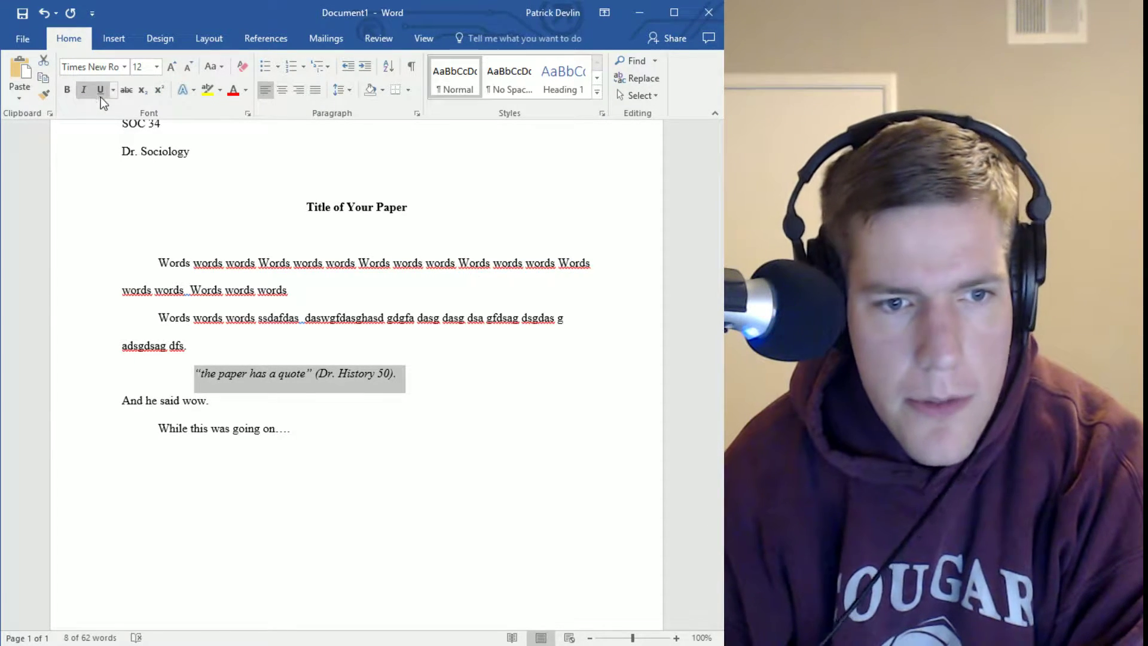
pyautogui.click(86, 88)
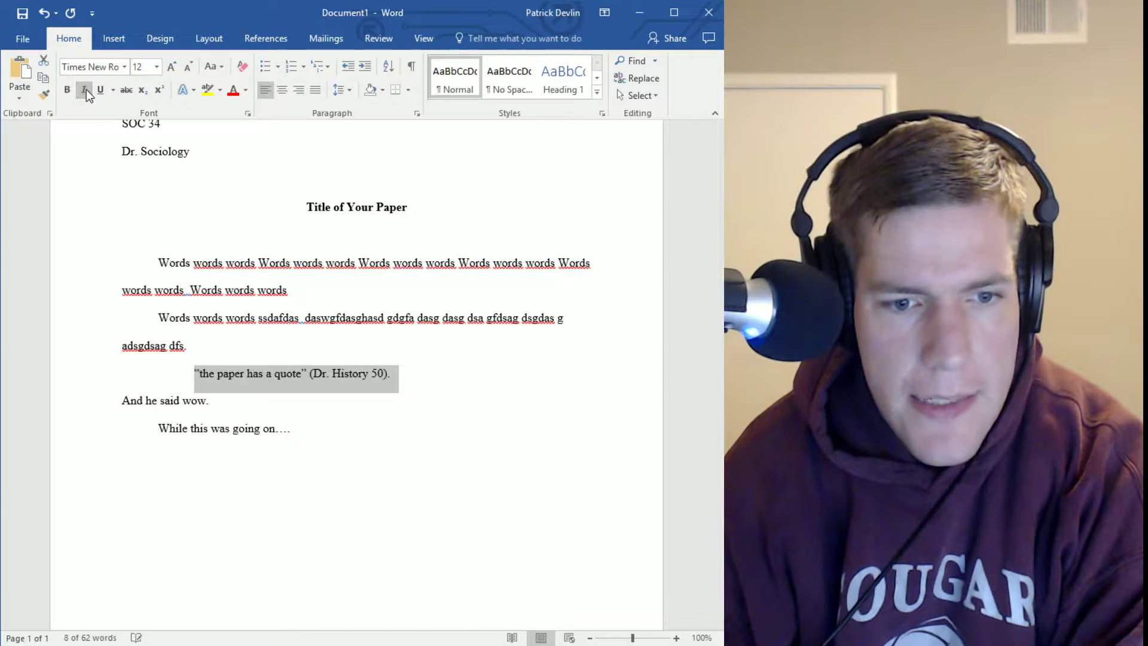
pyautogui.click(315, 410)
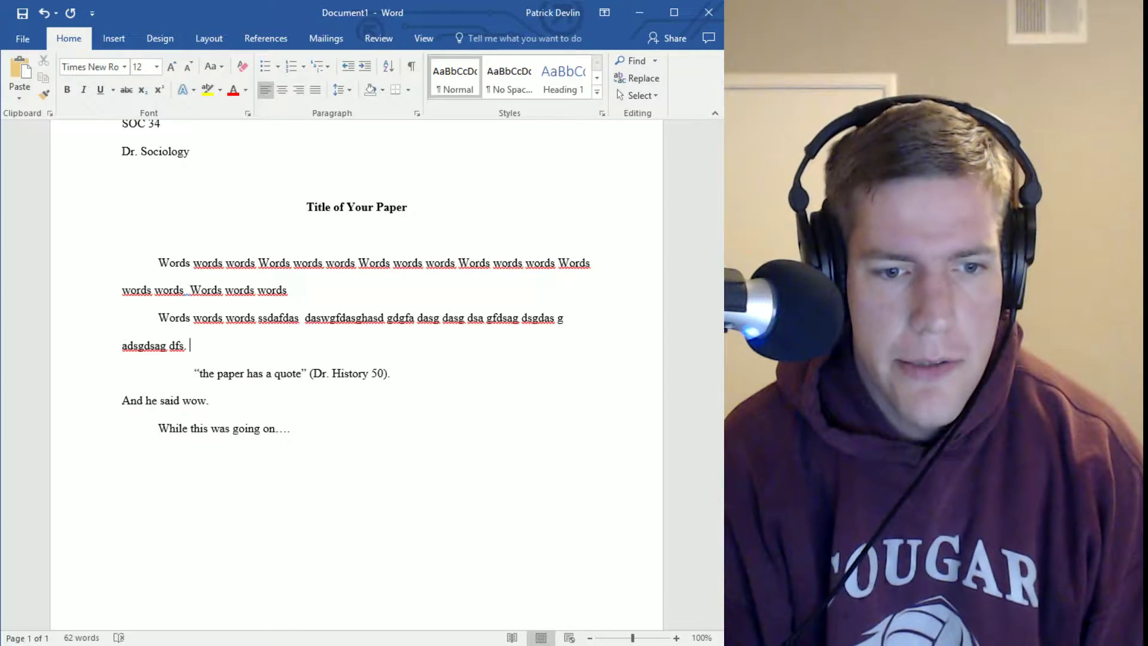
# Type 'Dr. History puts this most eloquently' and delete the stray comma after it
pyautogui.write('D')
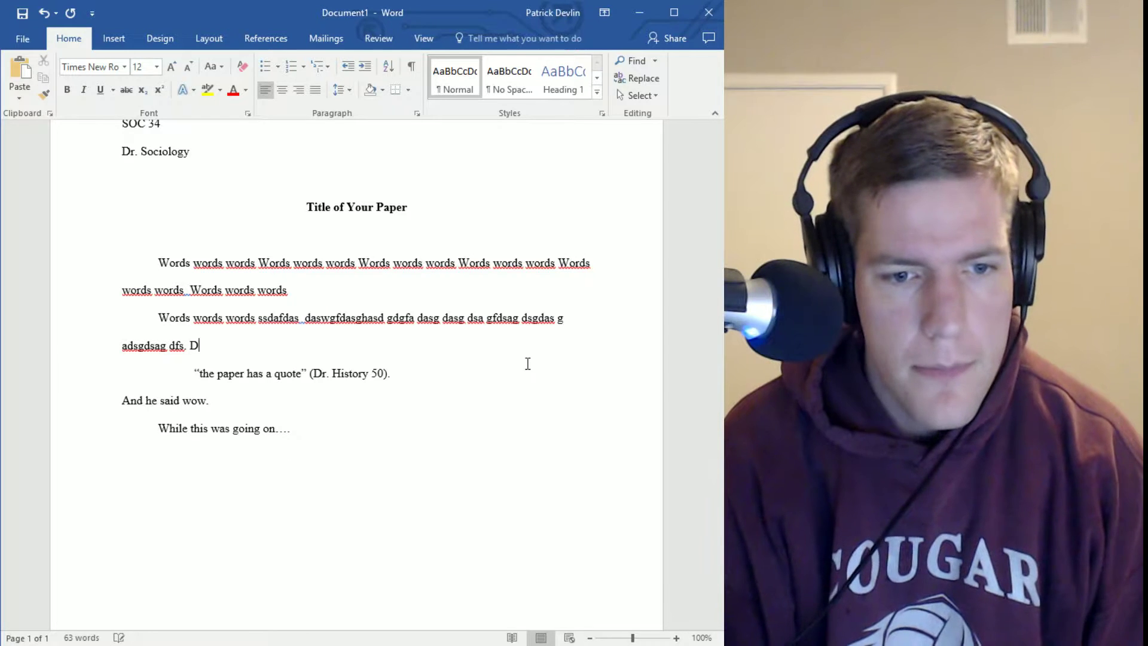
pyautogui.write('r. History pu')
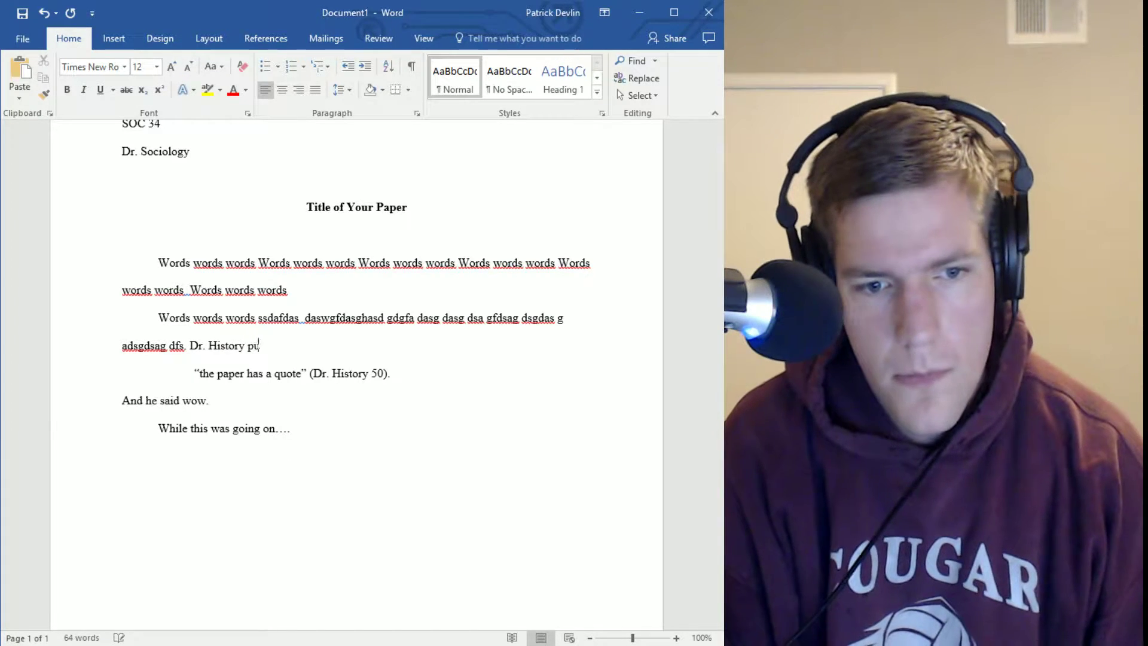
pyautogui.write('ts this')
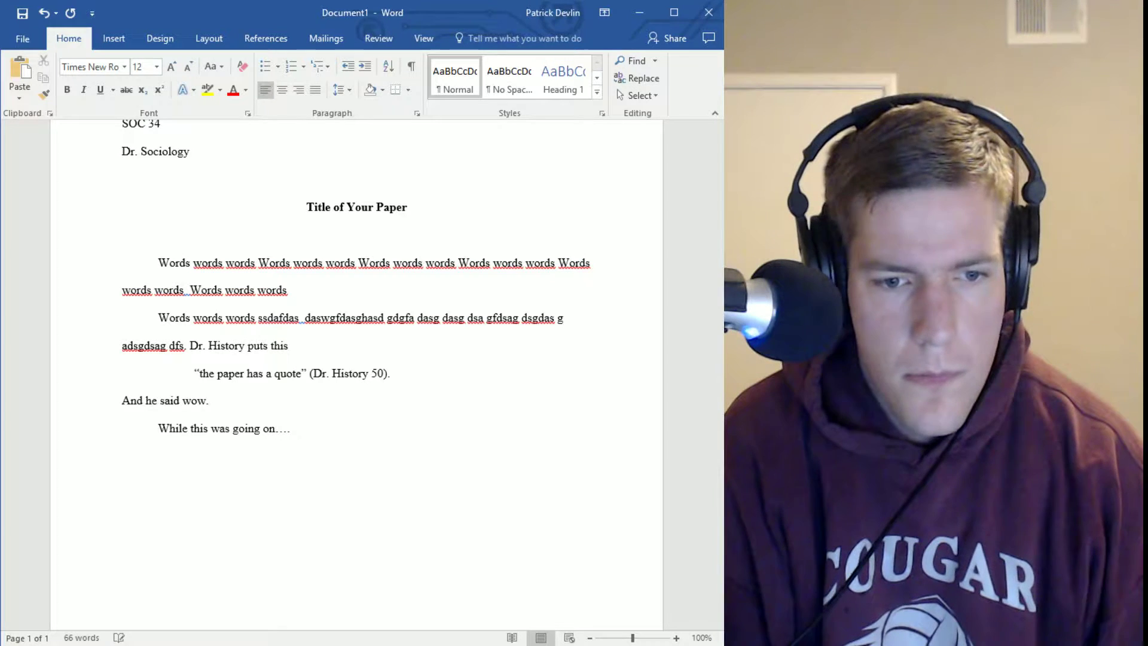
pyautogui.write(' most el')
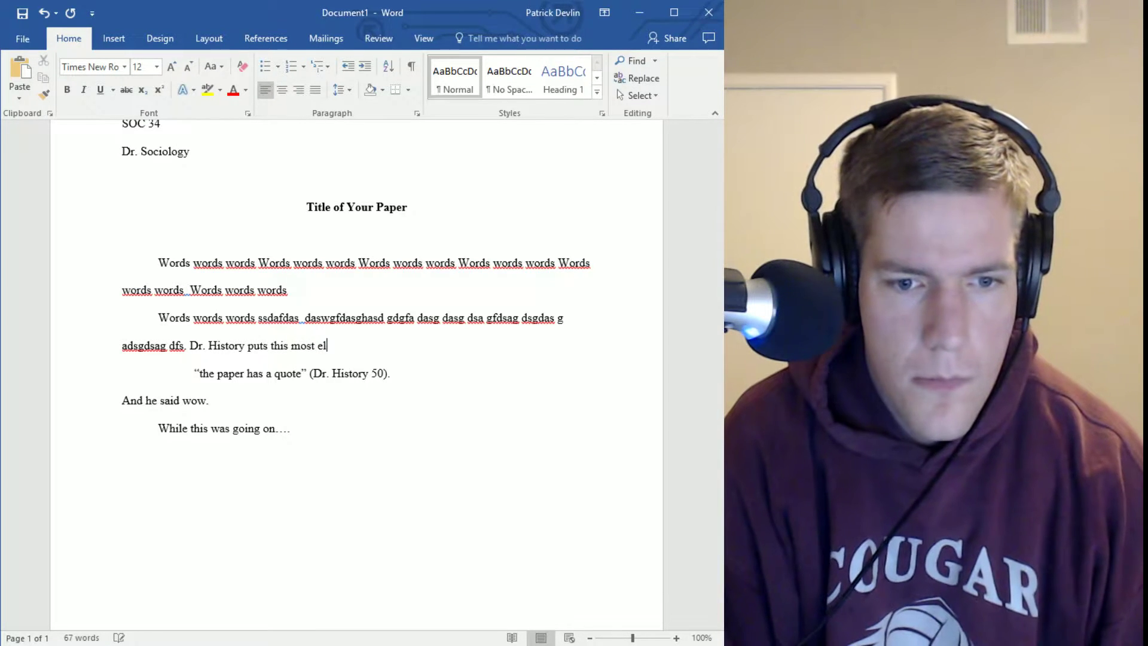
pyautogui.write('oquently.')
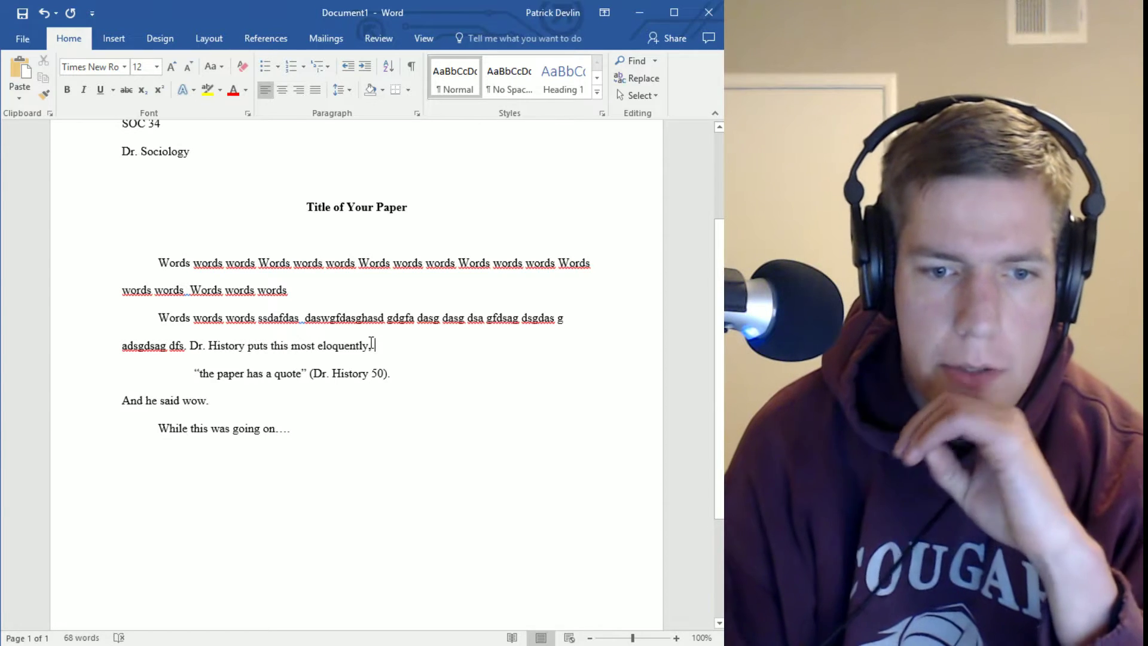
pyautogui.press('BackSpace')
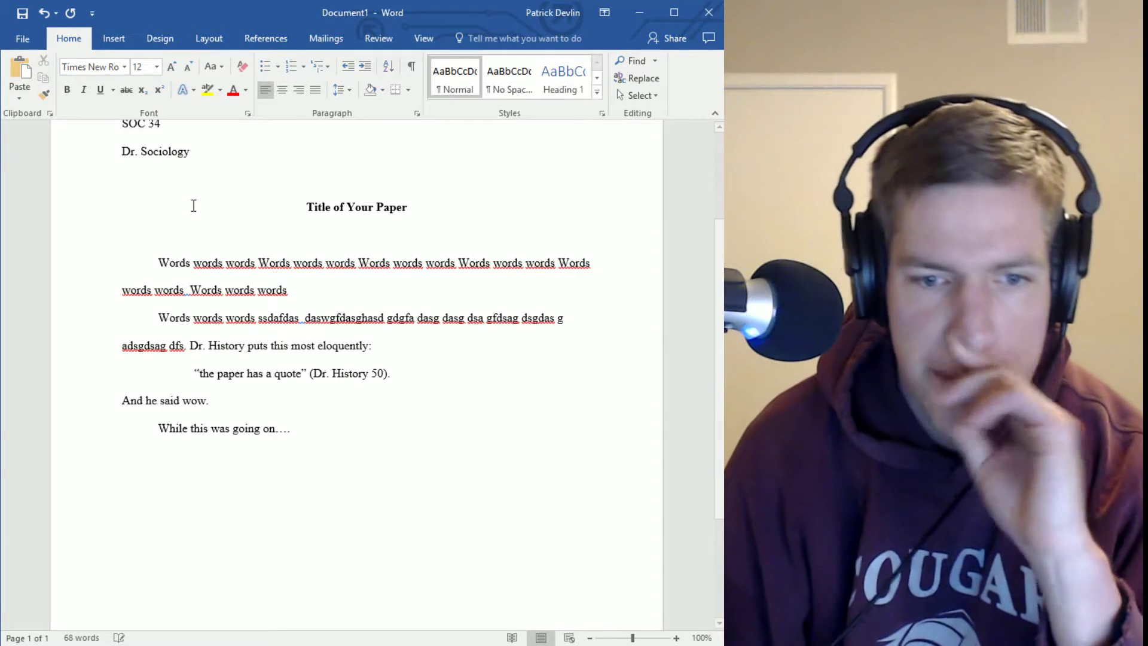
pyautogui.press('Return')
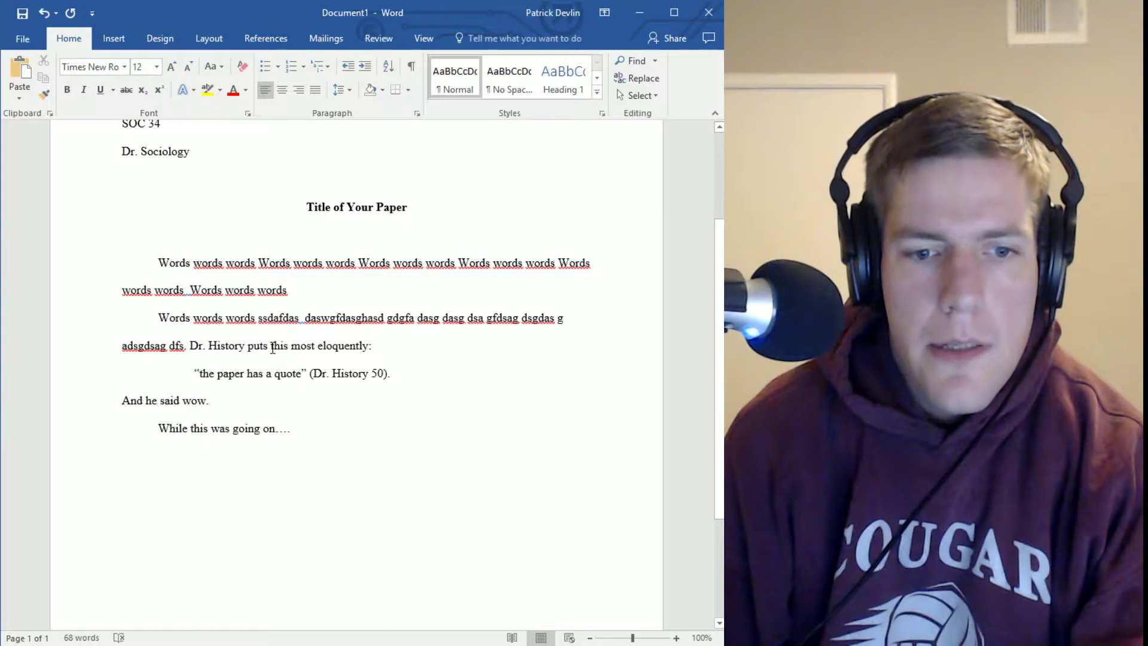
# Insert 'I agree with Dr. History, and ' before 'And he said wow.' and add an empty final paragraph
pyautogui.click(123, 400)
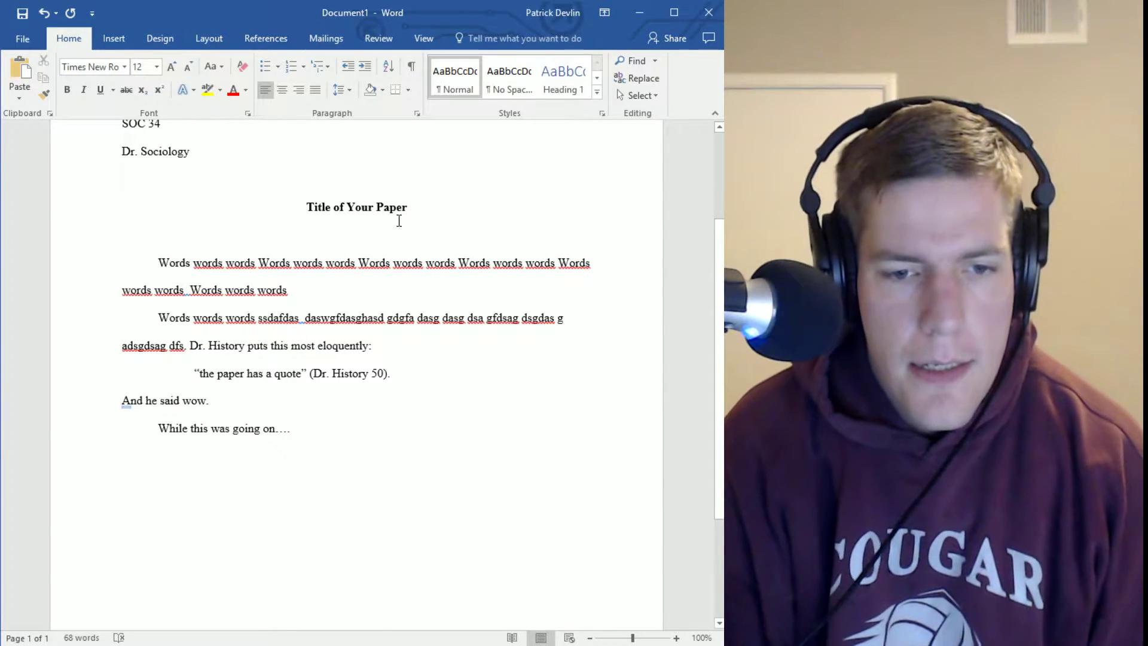
pyautogui.write('I agree with ')
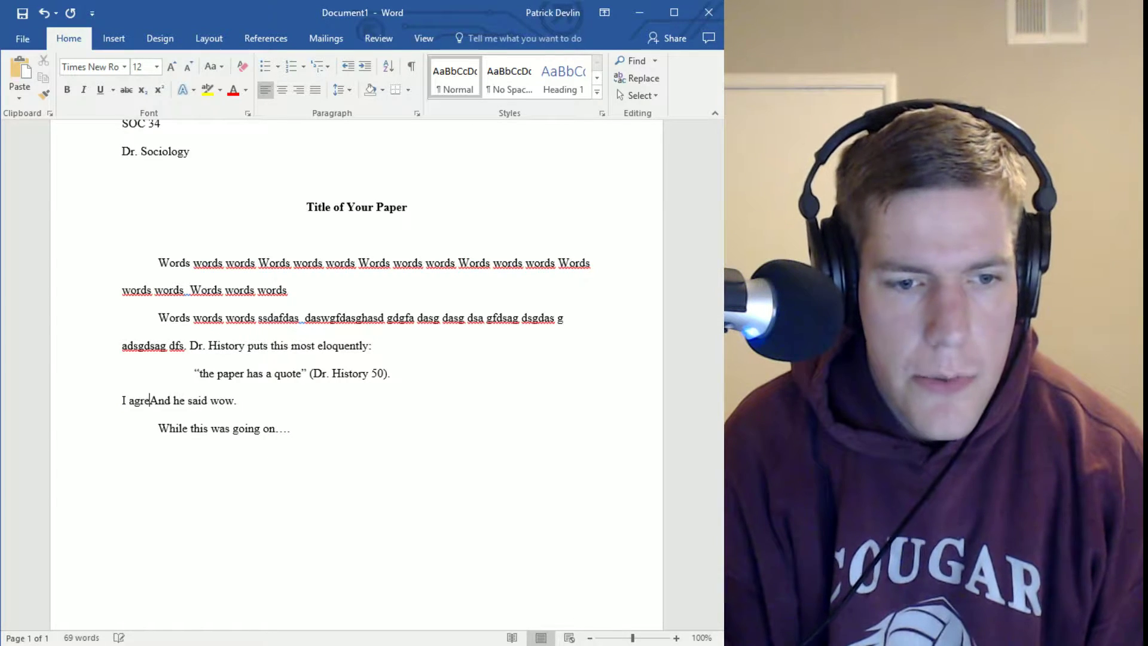
pyautogui.write('Dr. Hisot')
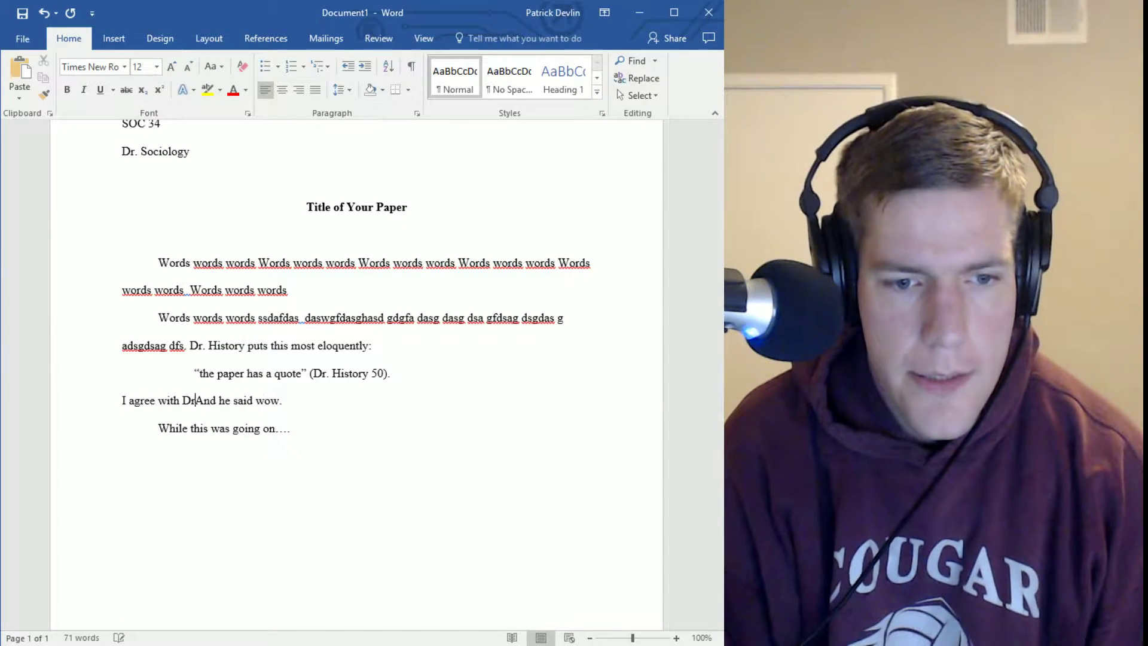
pyautogui.write('y')
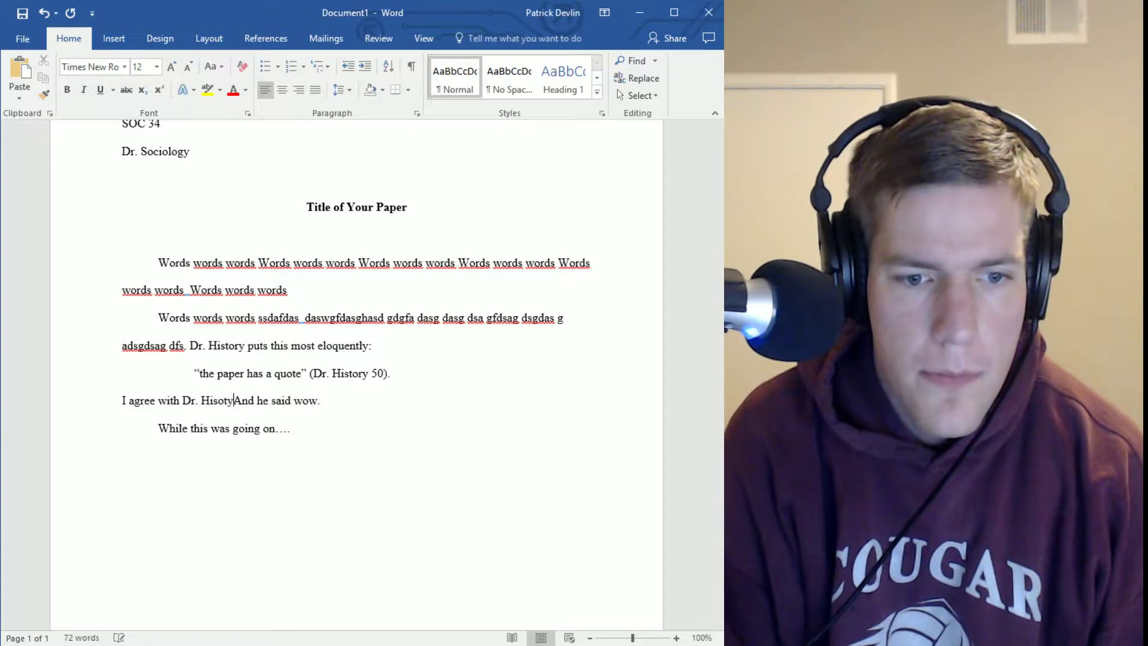
pyautogui.press('BackSpace')
pyautogui.press('BackSpace')
pyautogui.press('BackSpace')
pyautogui.write('tory, and')
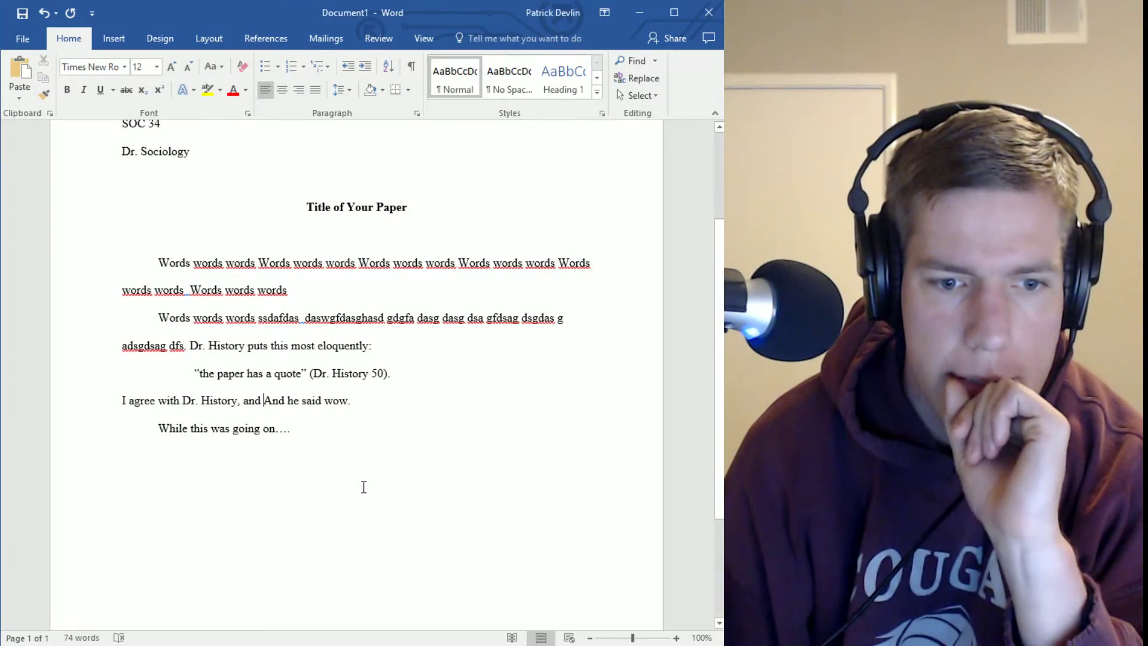
pyautogui.press('Return')
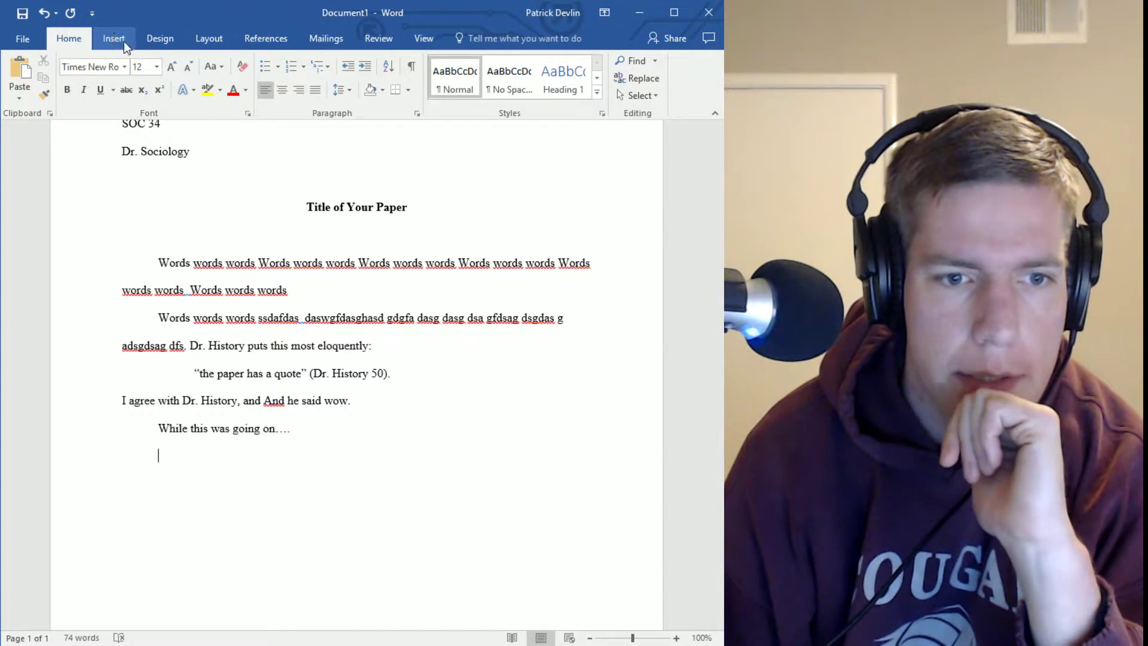
# Look through the Insert, Design, Layout, References and View tabs, returning to Home
pyautogui.click(123, 39)
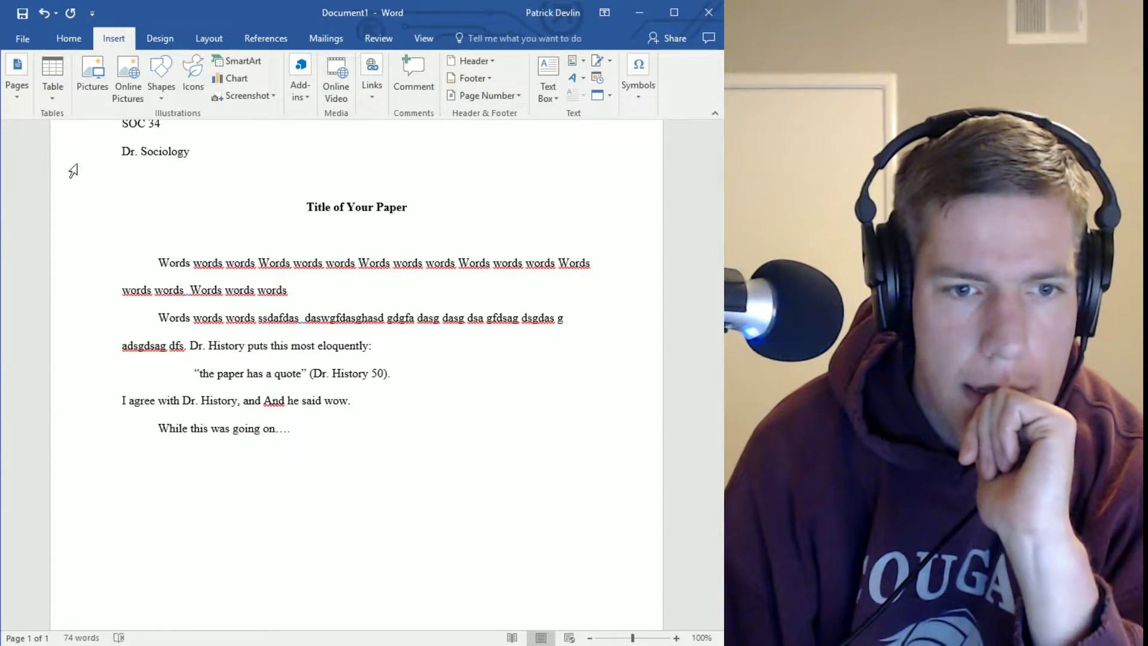
pyautogui.click(154, 46)
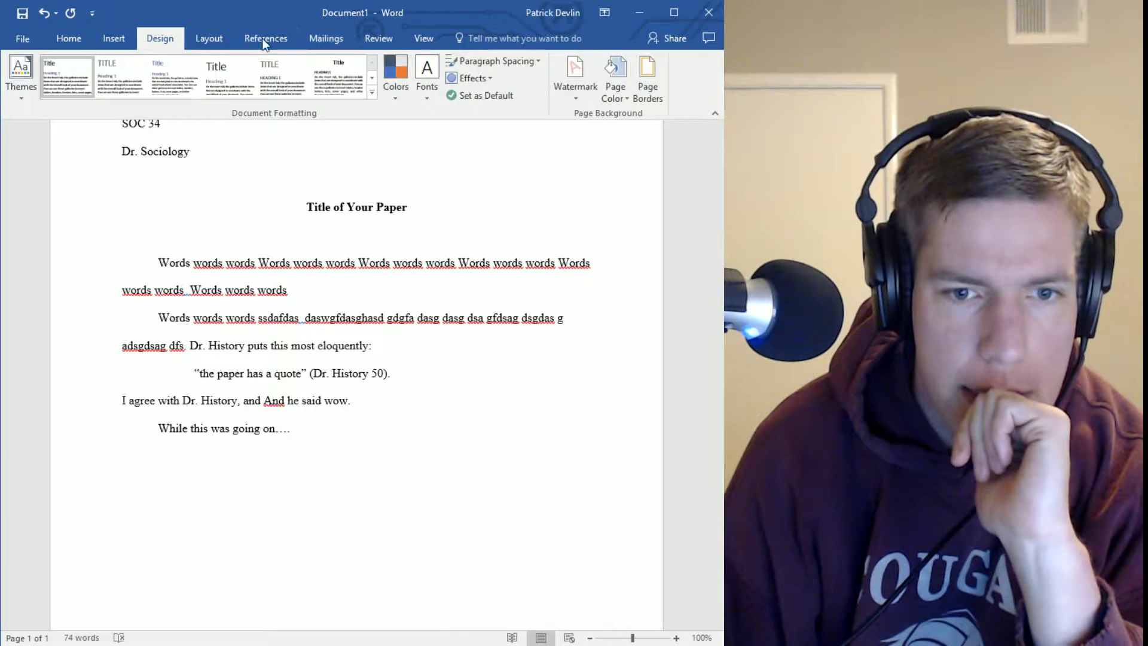
pyautogui.click(221, 40)
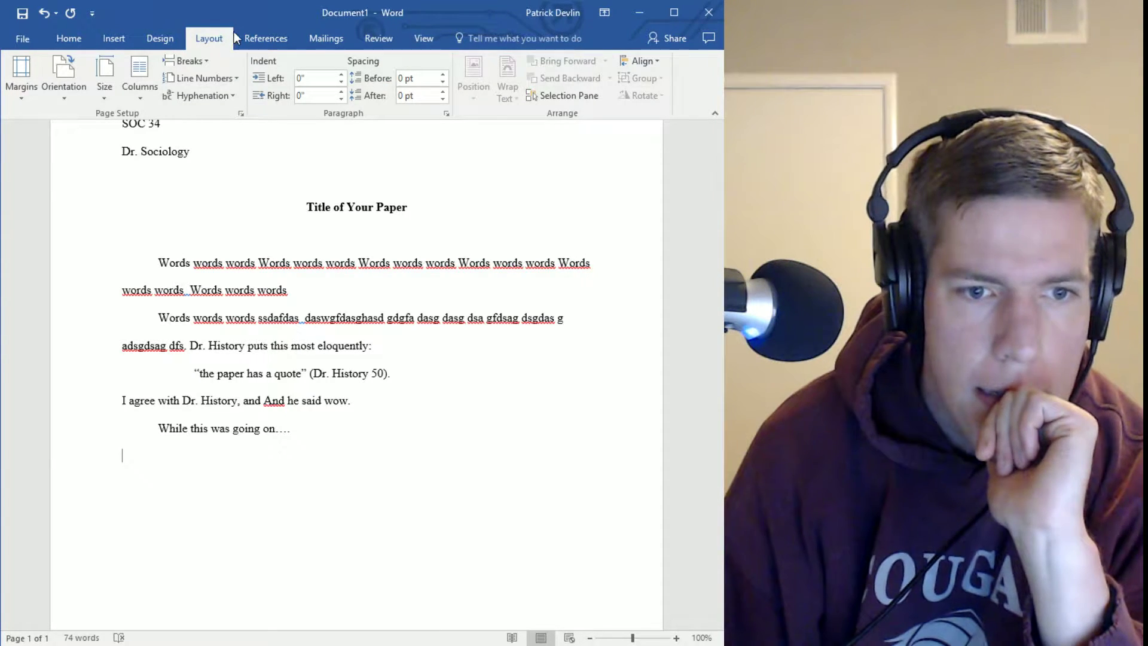
pyautogui.click(270, 41)
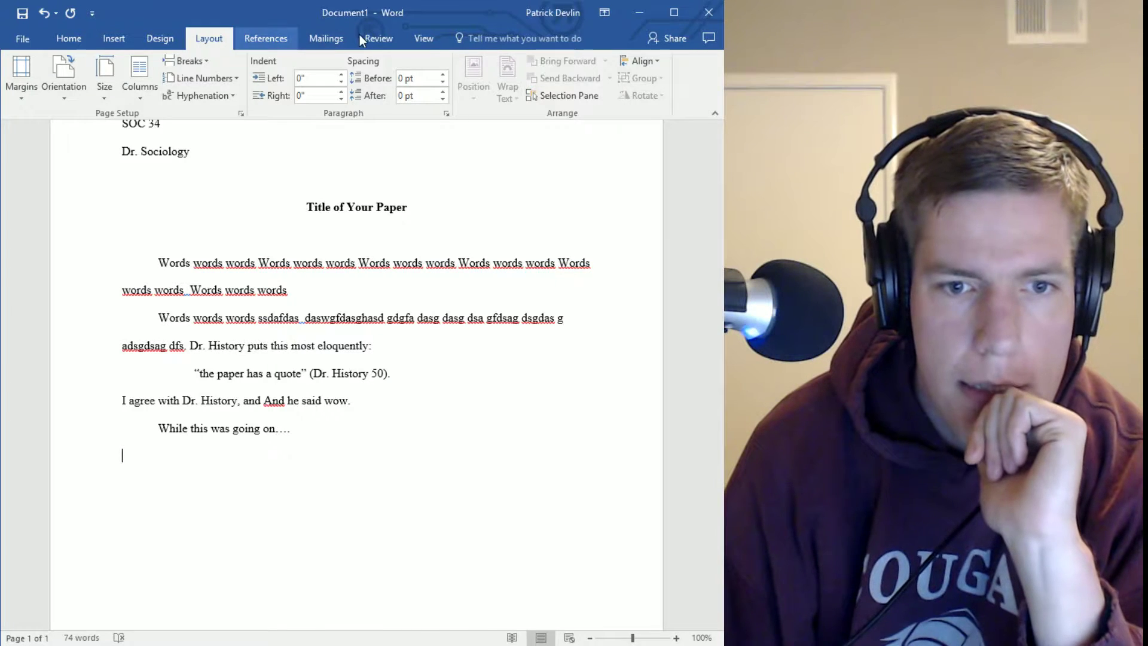
pyautogui.click(408, 47)
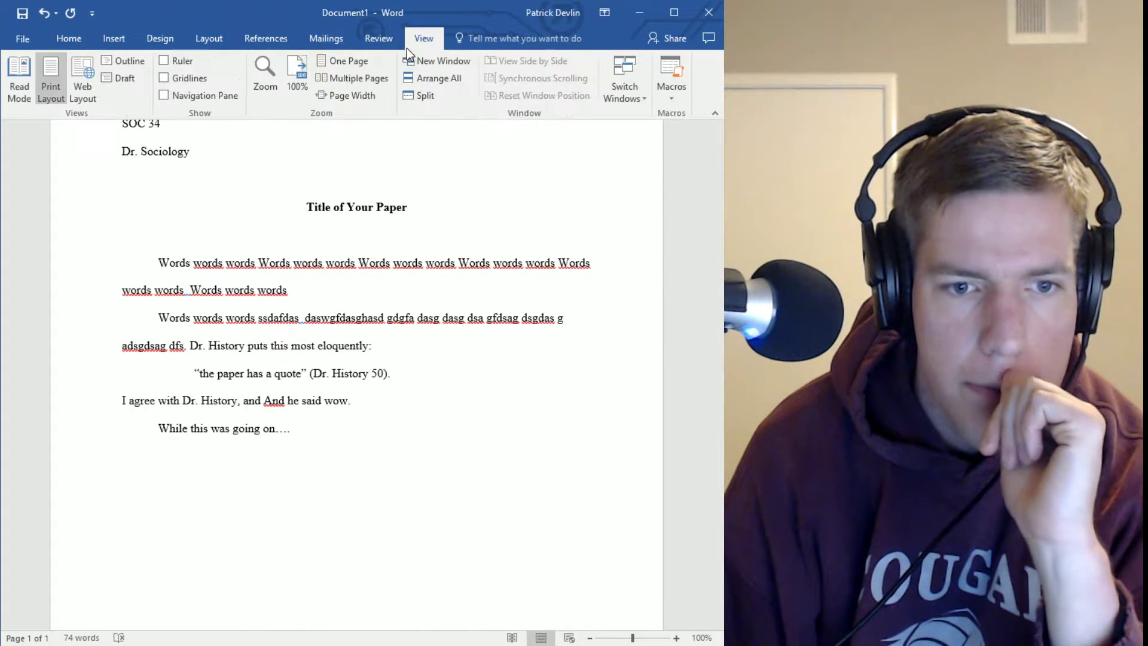
pyautogui.click(270, 37)
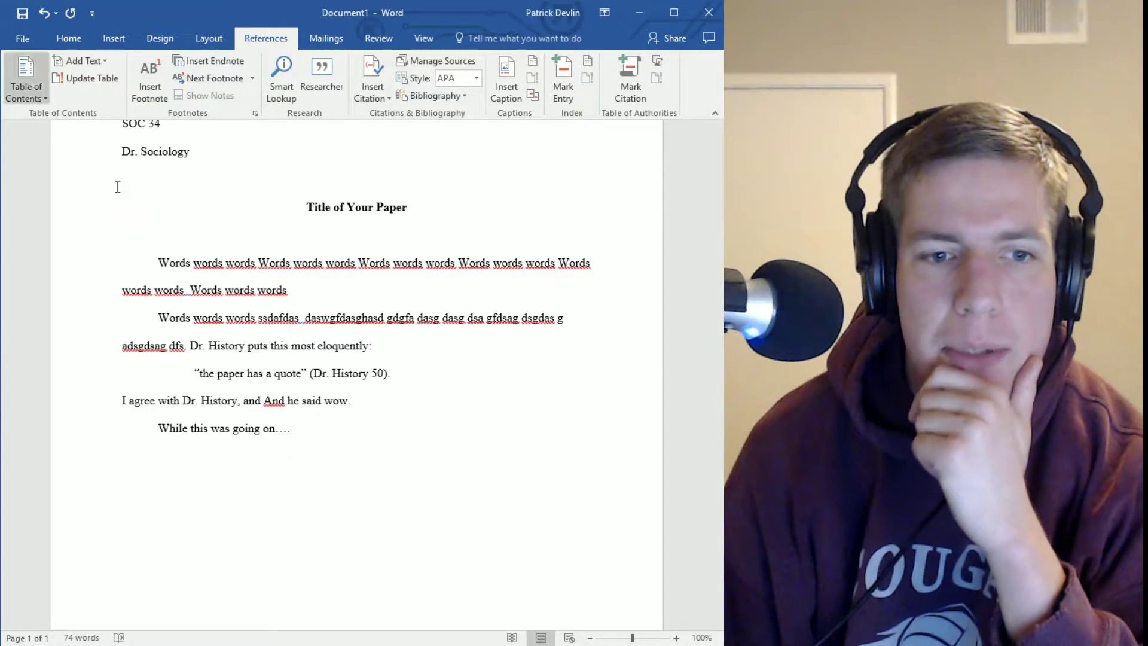
pyautogui.click(83, 35)
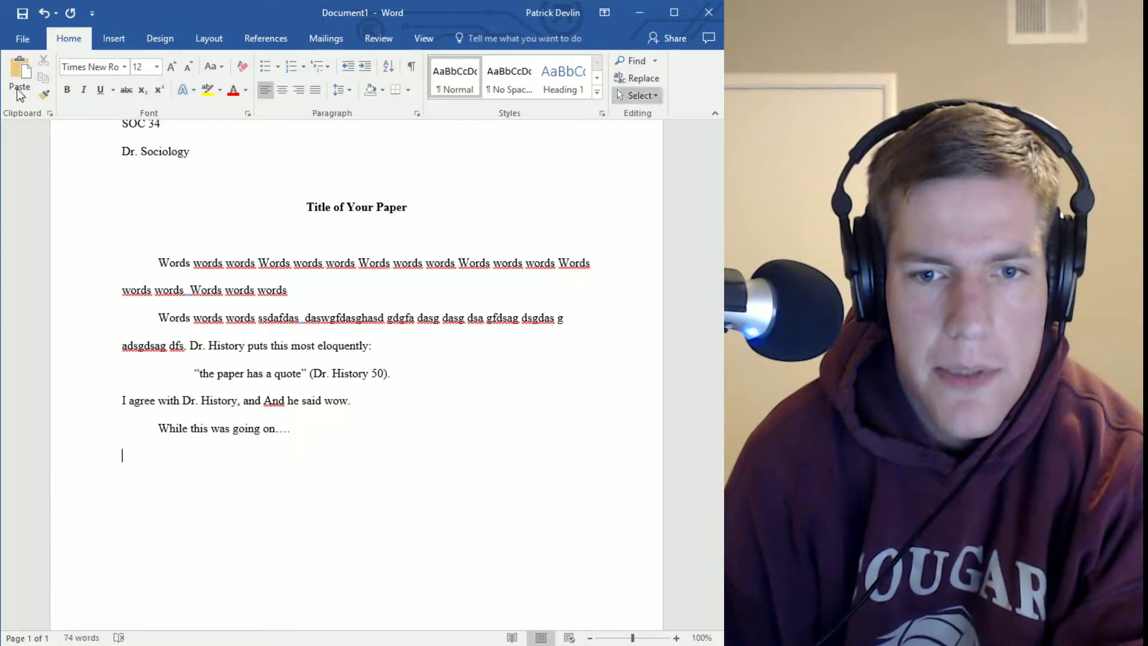
# Show the Layout tab and put the caret on the empty line after the body text
pyautogui.click(121, 44)
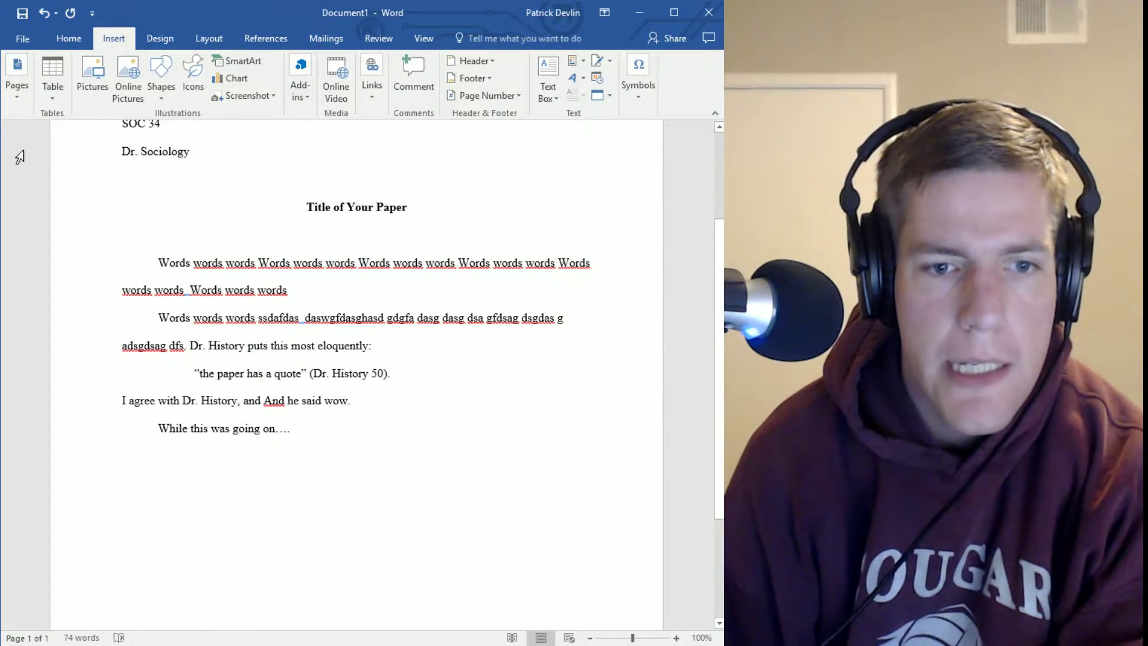
pyautogui.click(159, 41)
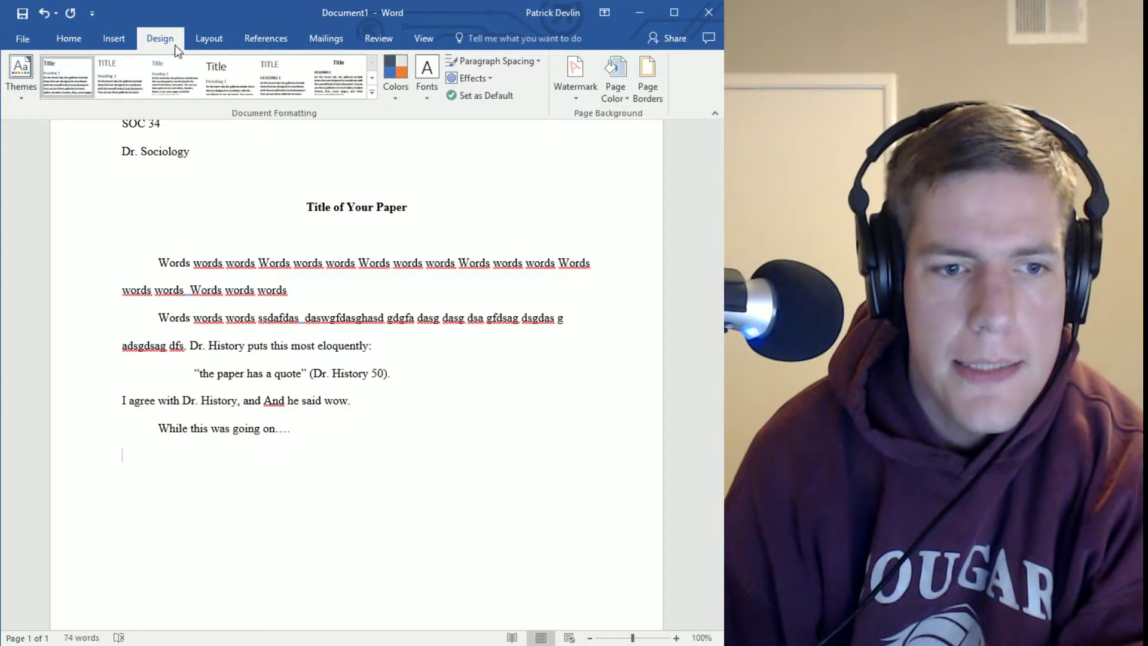
pyautogui.click(205, 43)
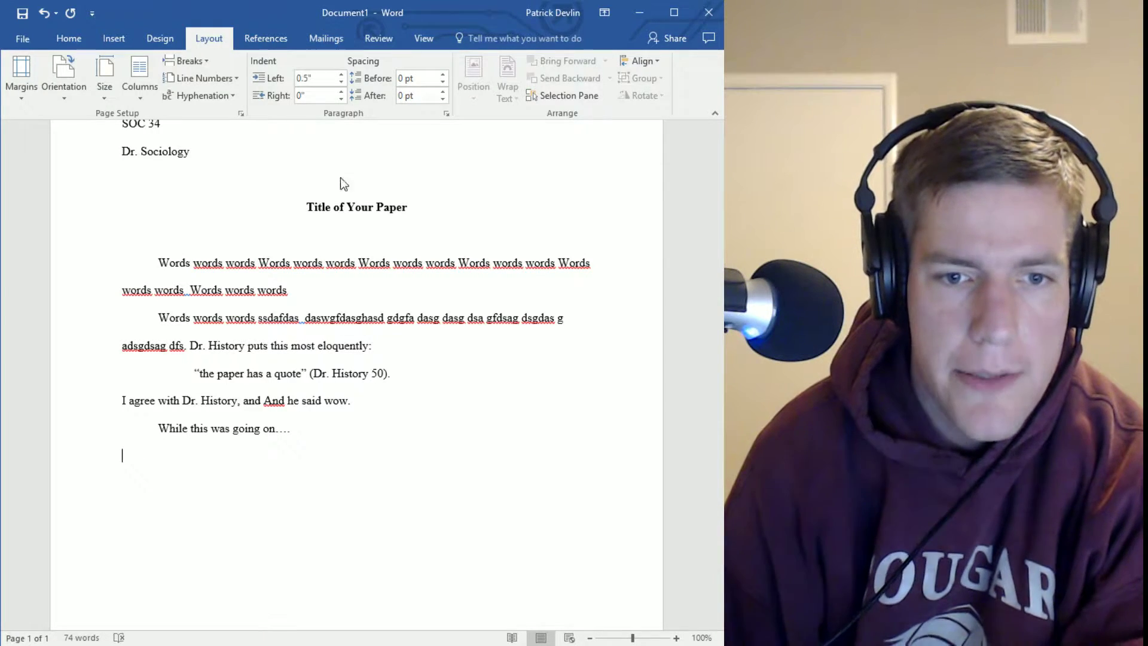
pyautogui.click(256, 155)
pyautogui.click(243, 500)
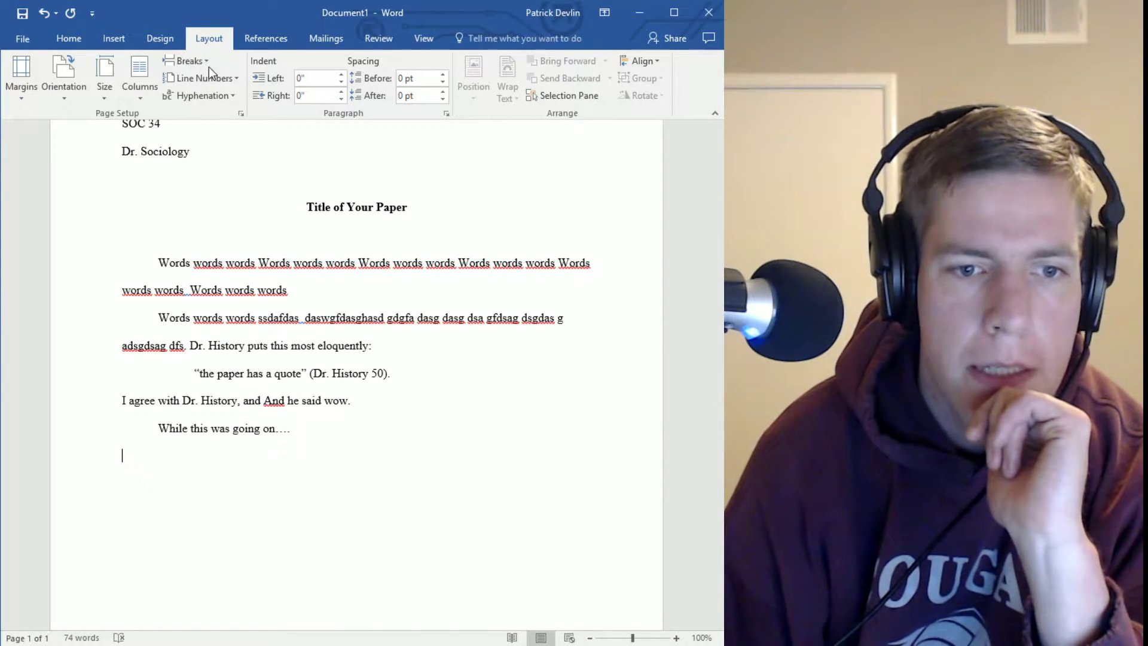
# Insert a page break after the body text, then undo an extra Ctrl+Enter page
pyautogui.click(203, 62)
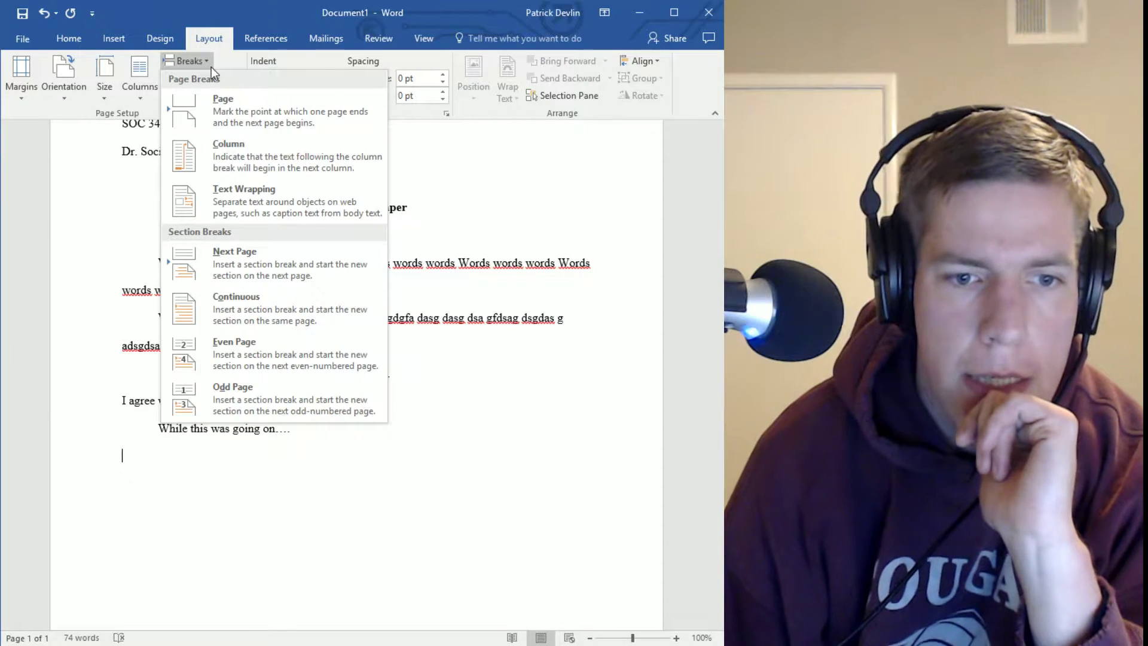
pyautogui.click(323, 123)
pyautogui.scroll(-6, 323, 127)
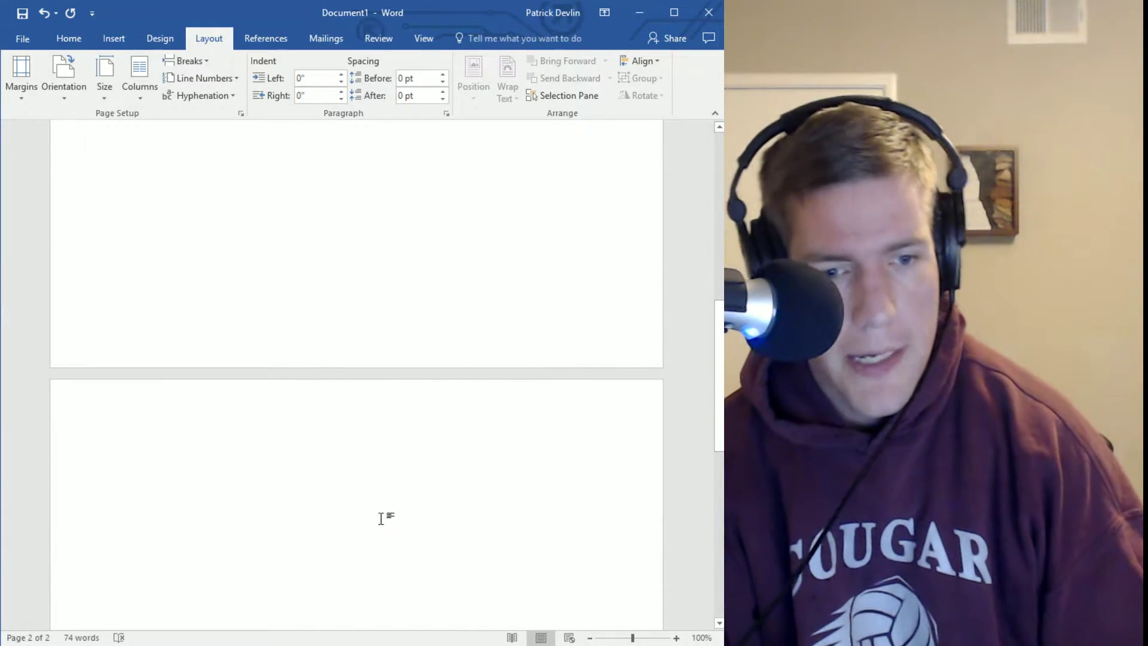
pyautogui.scroll(8, 364, 526)
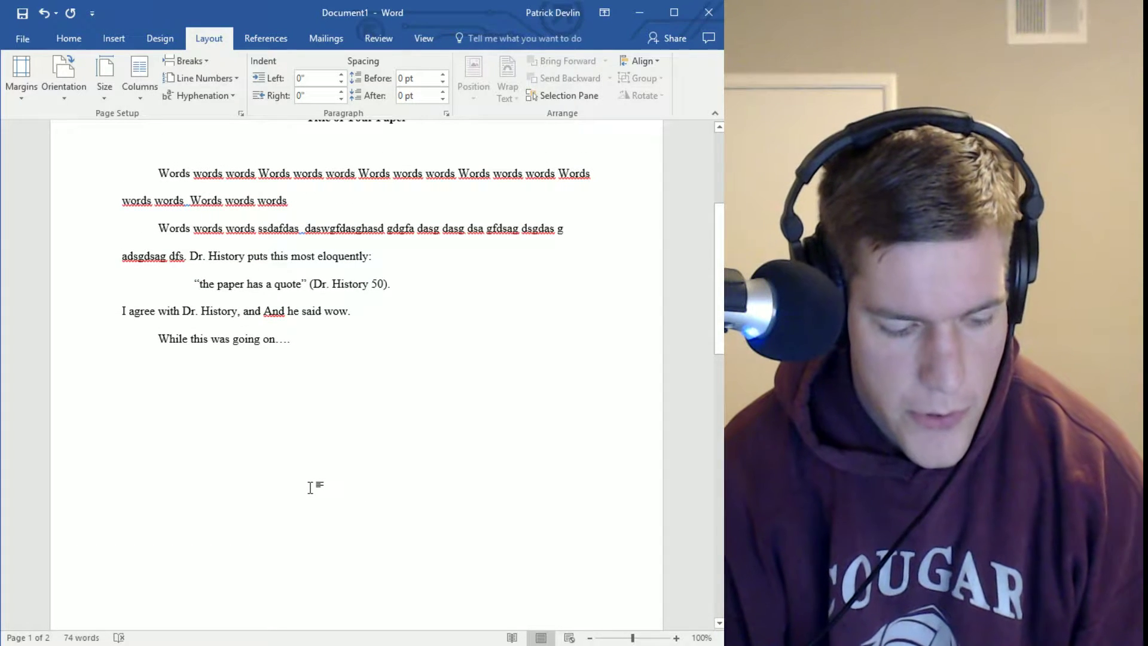
pyautogui.press('BackSpace')
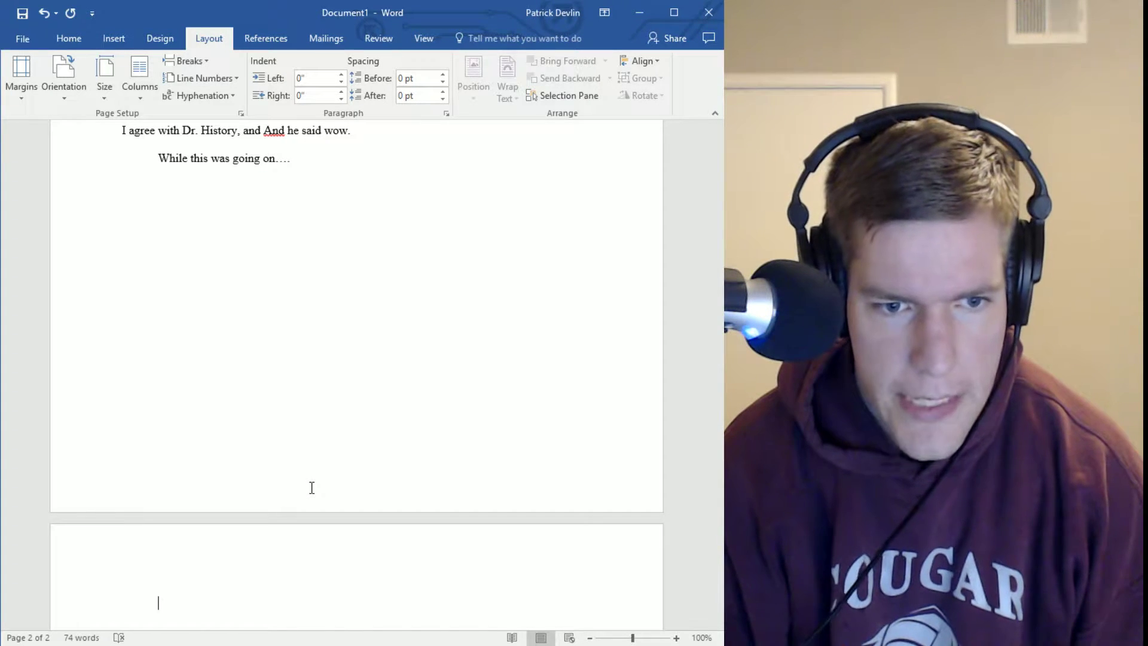
pyautogui.hotkey('ctrl', 'Return')
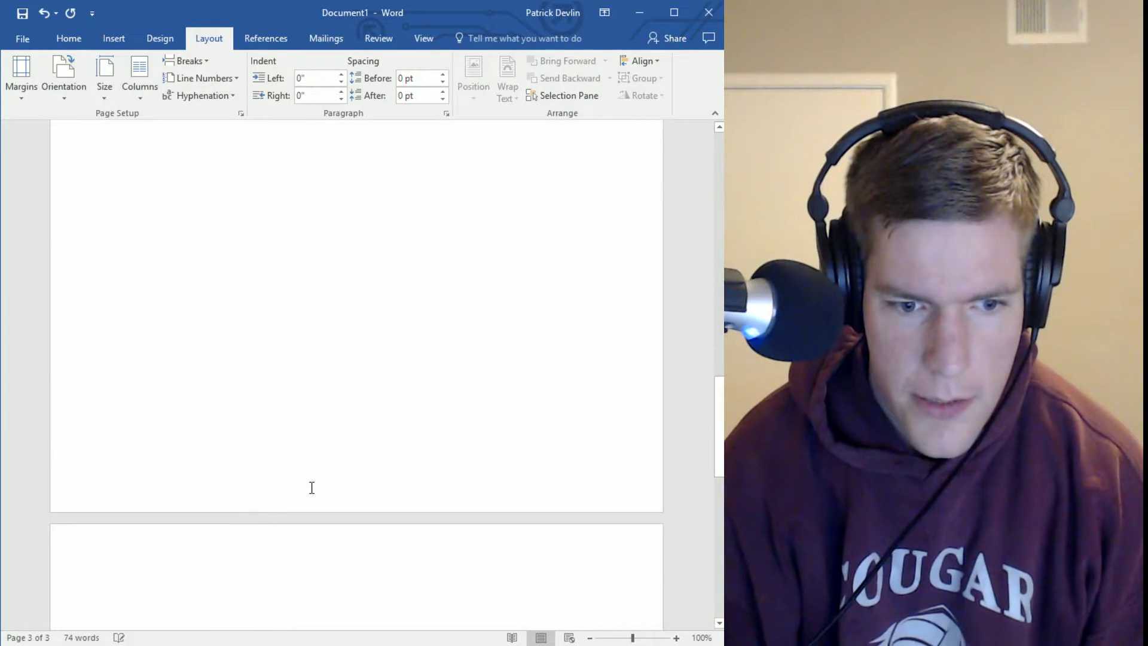
pyautogui.hotkey('ctrl', 'z')
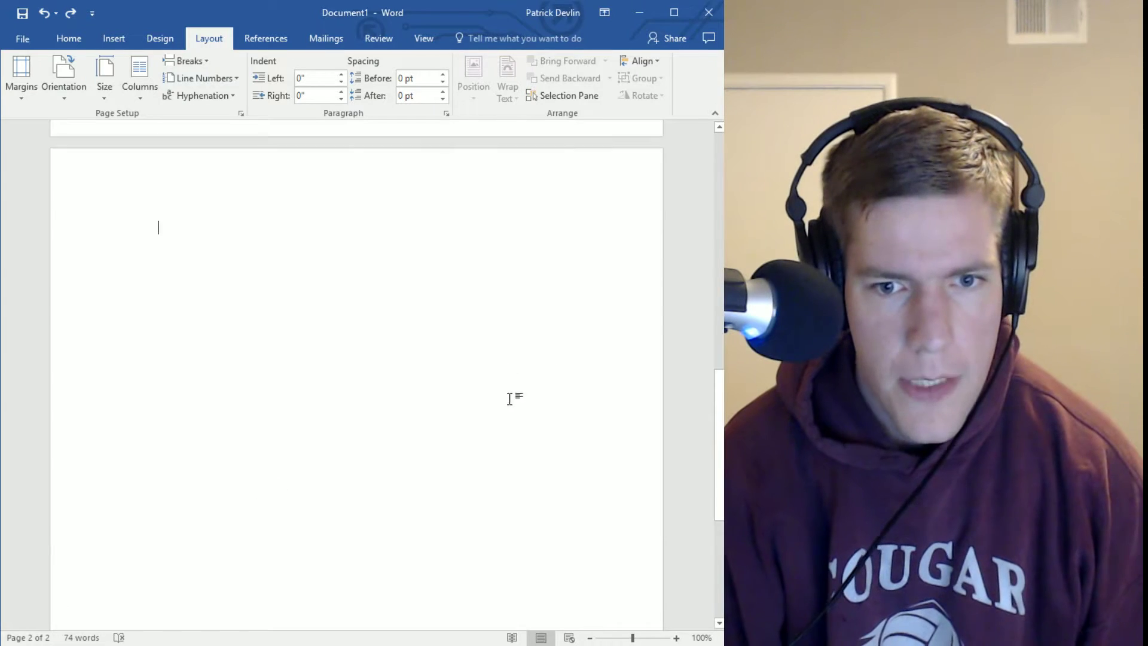
pyautogui.scroll(3, 496, 419)
pyautogui.scroll(10, 455, 478)
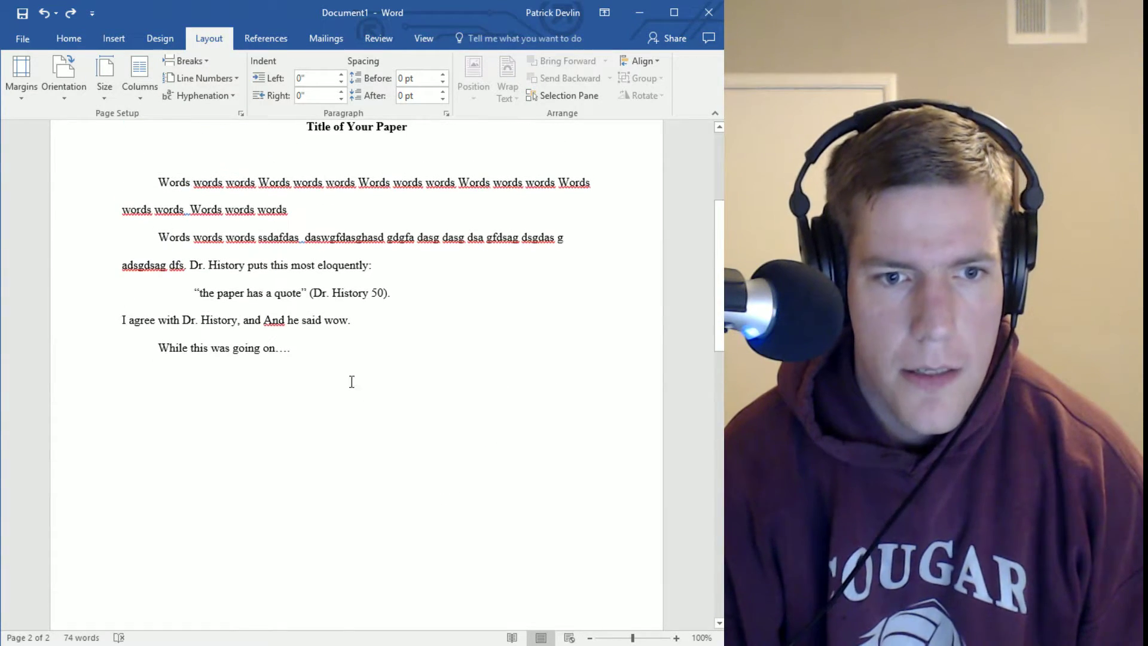
# Turn on Show/Hide ¶ formatting marks and place the caret at the page break
pyautogui.click(68, 33)
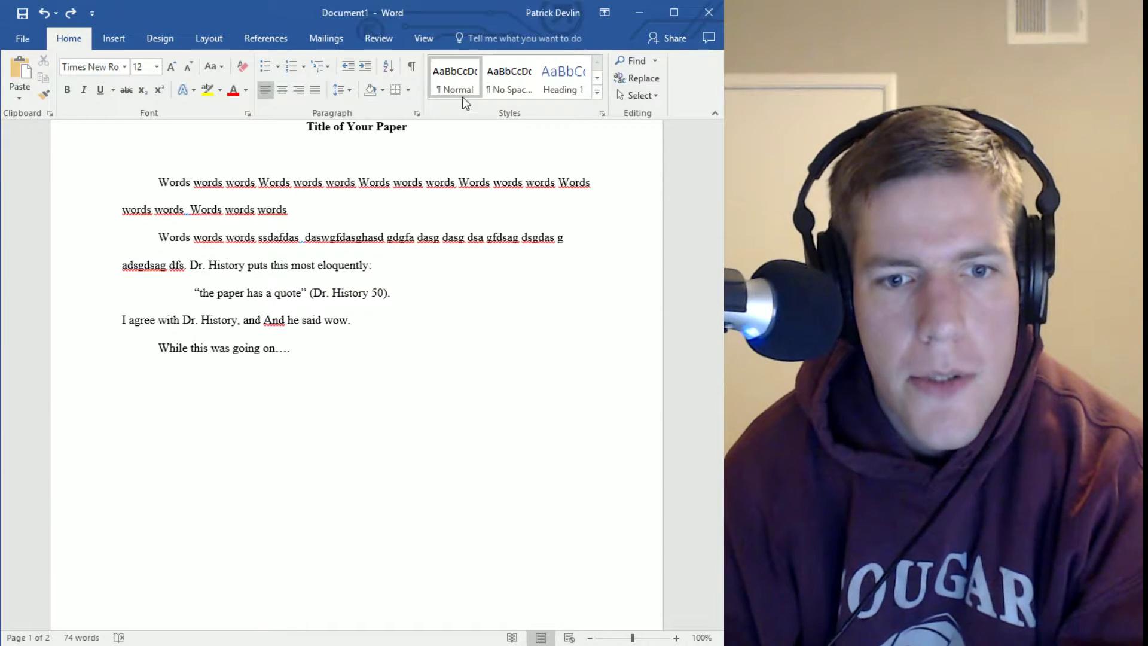
pyautogui.click(413, 69)
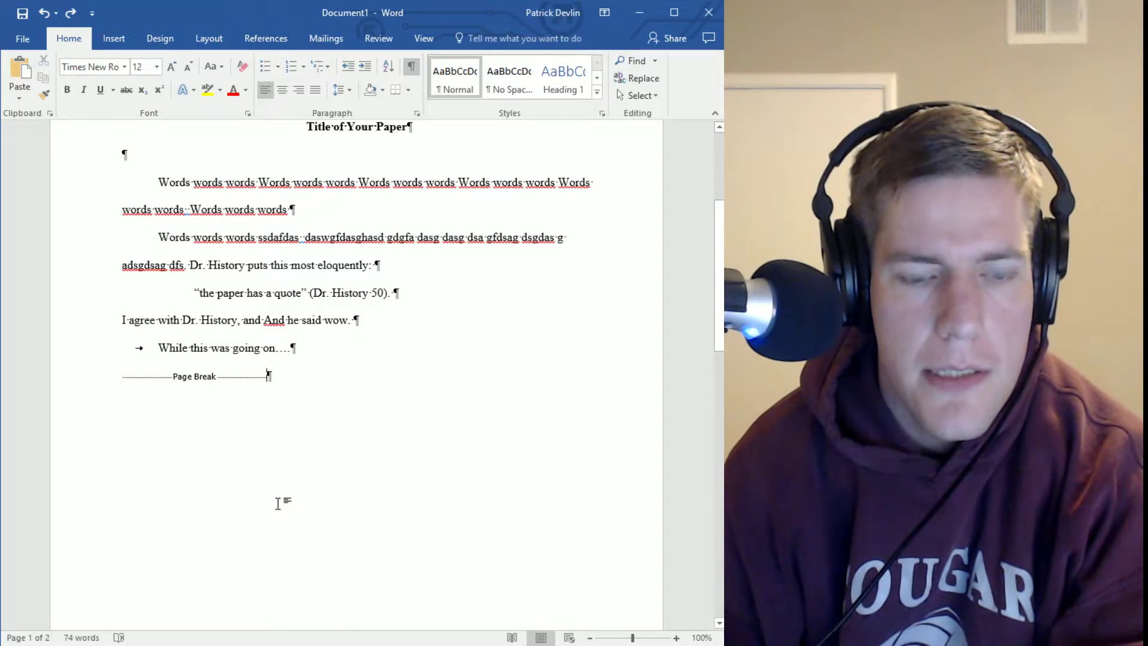
pyautogui.scroll(3, 311, 371)
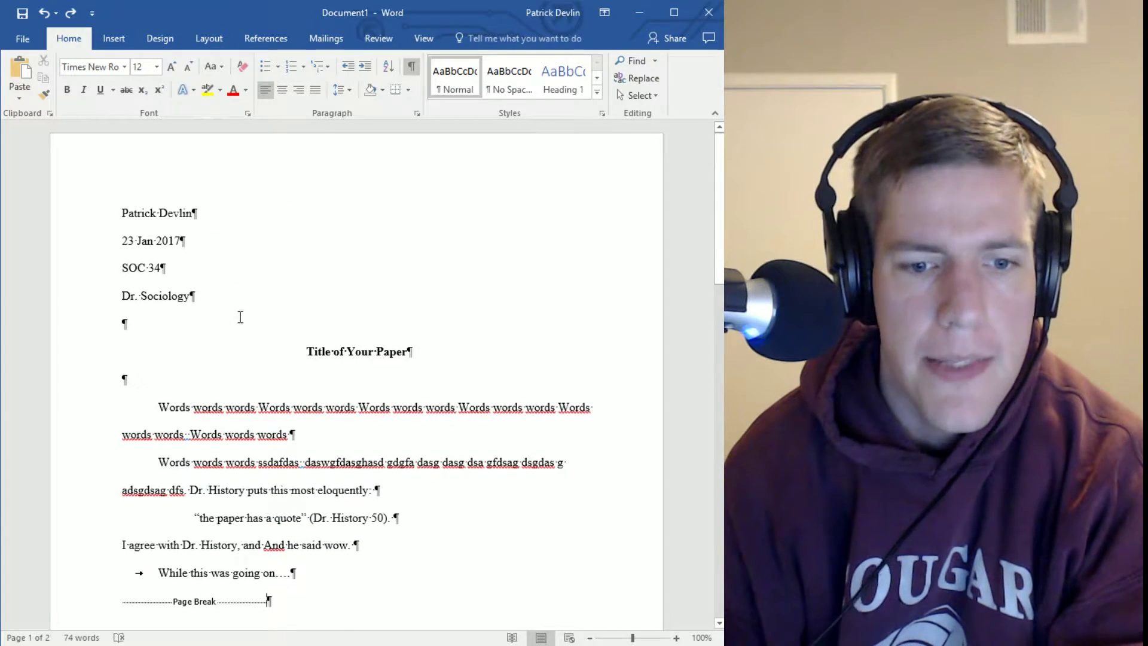
pyautogui.scroll(-2, 411, 462)
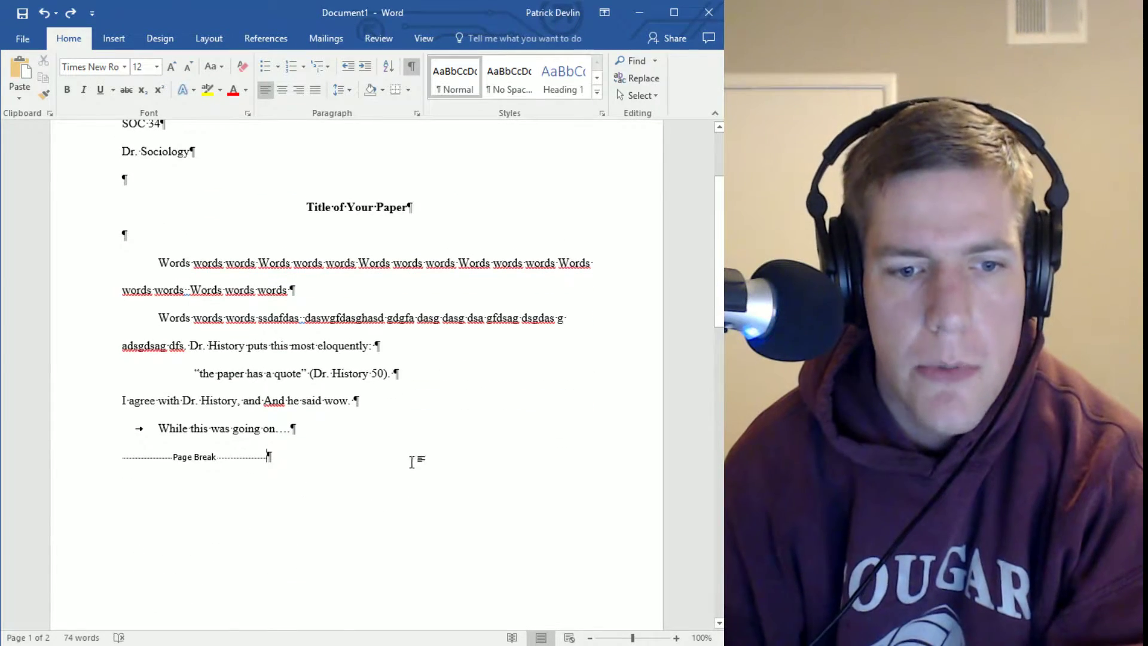
pyautogui.click(343, 505)
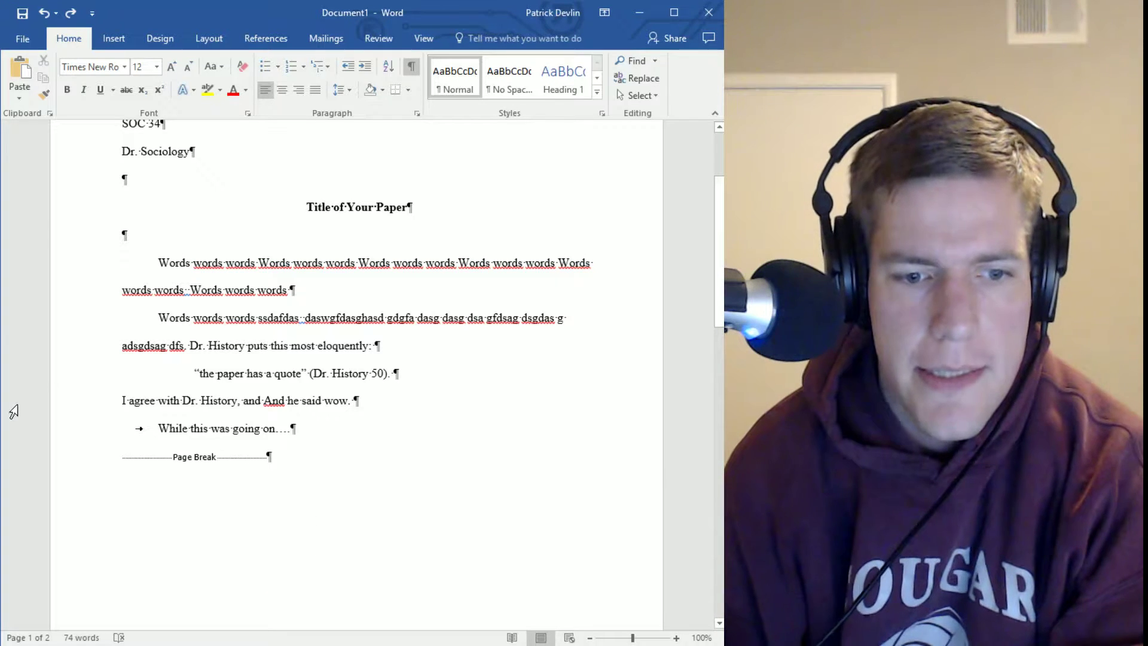
pyautogui.scroll(-15, 336, 389)
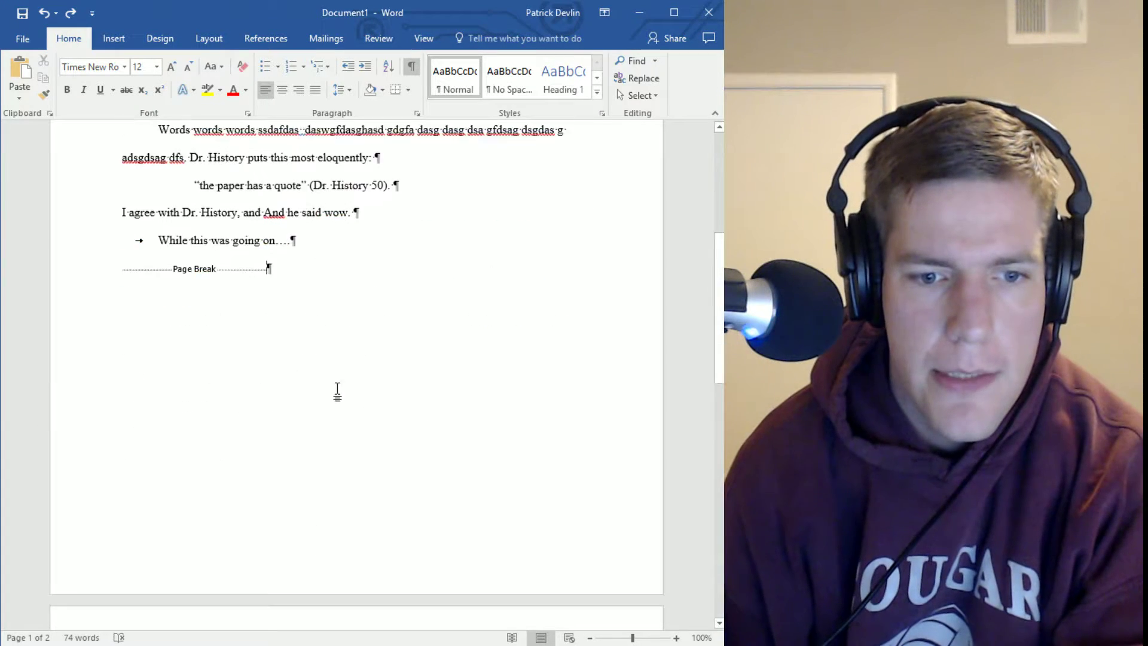
pyautogui.scroll(6, 476, 402)
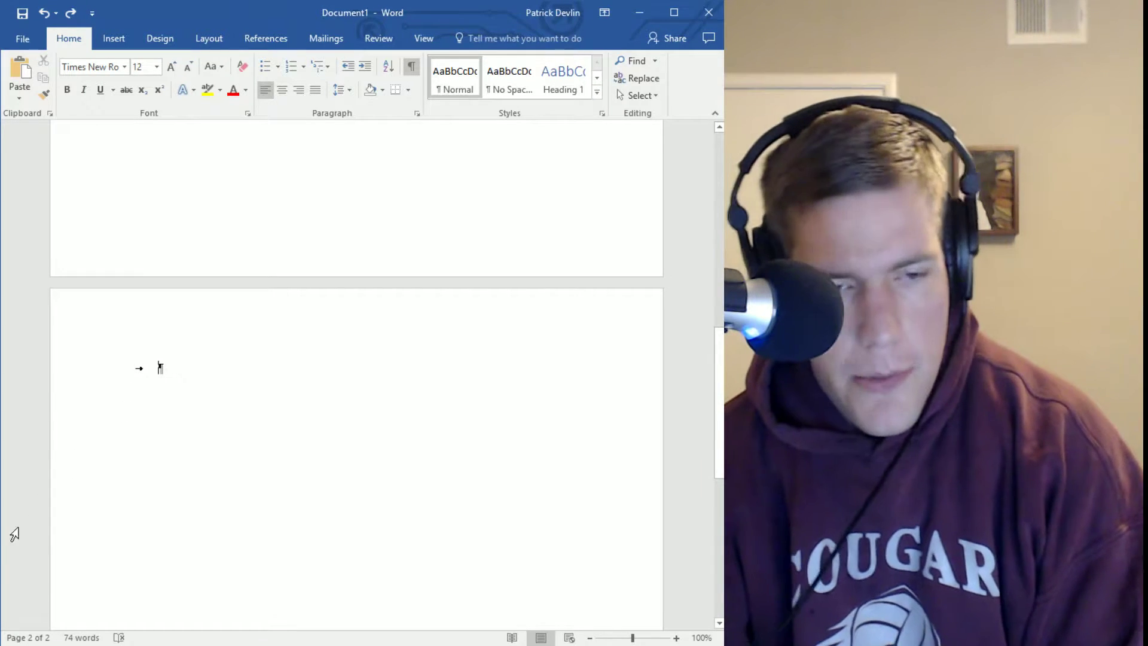
# Remove the tab at page 2's top and type the heading 'Bibliography / Works Cited'
pyautogui.press('BackSpace')
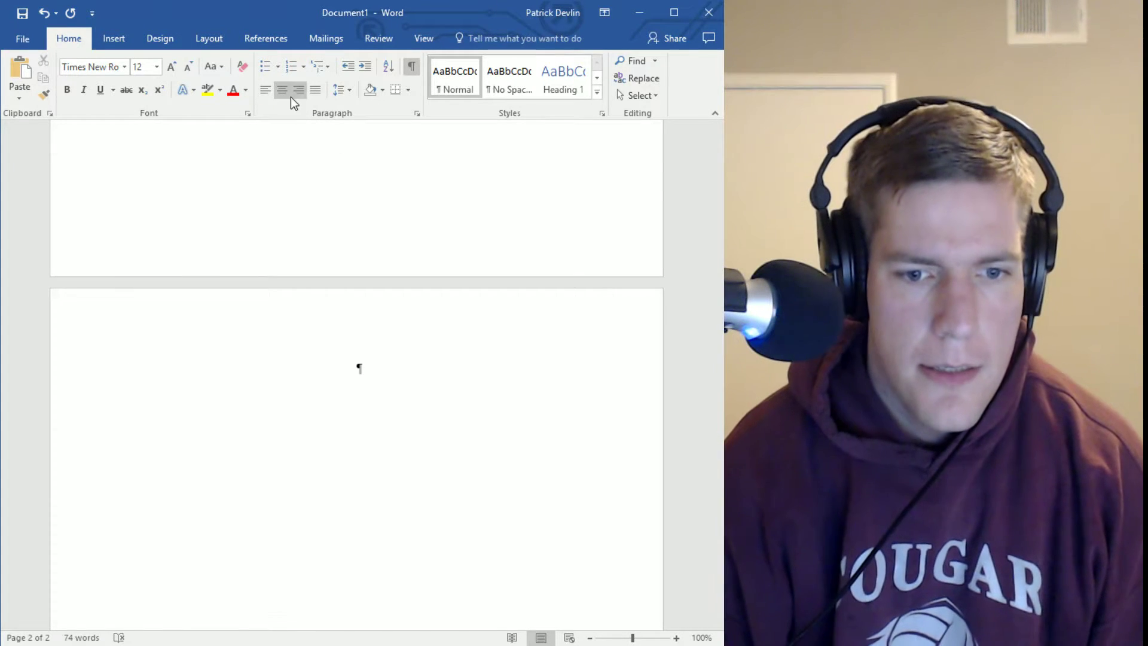
pyautogui.write('B')
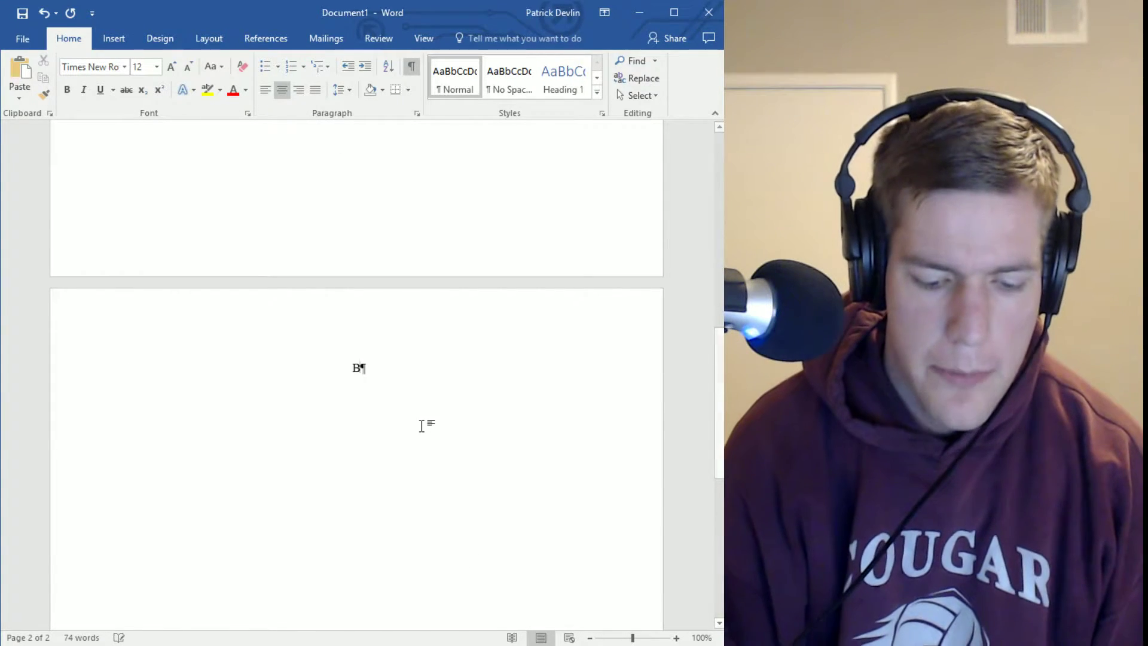
pyautogui.write('ibliograpg')
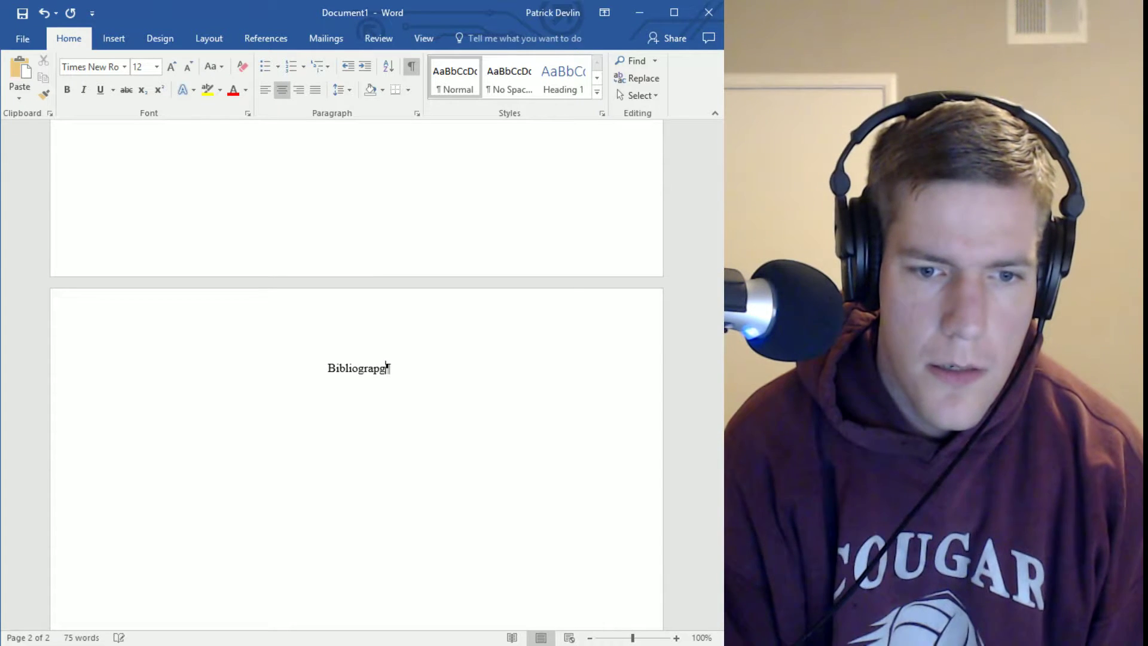
pyautogui.press('BackSpace')
pyautogui.write('hy')
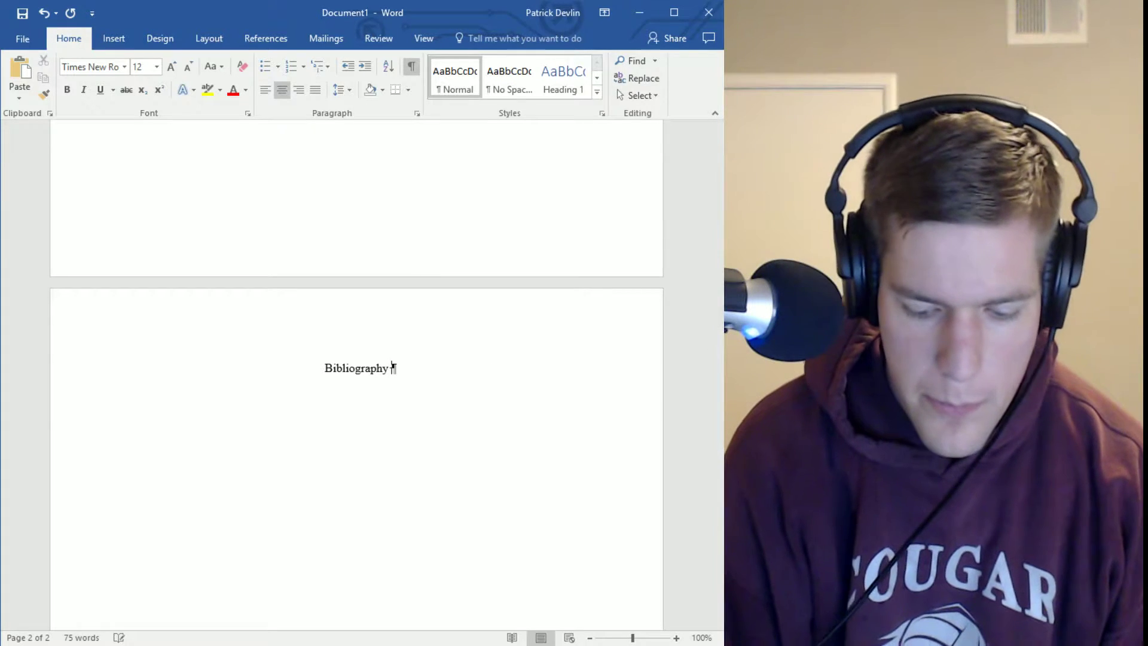
pyautogui.write(' / Works')
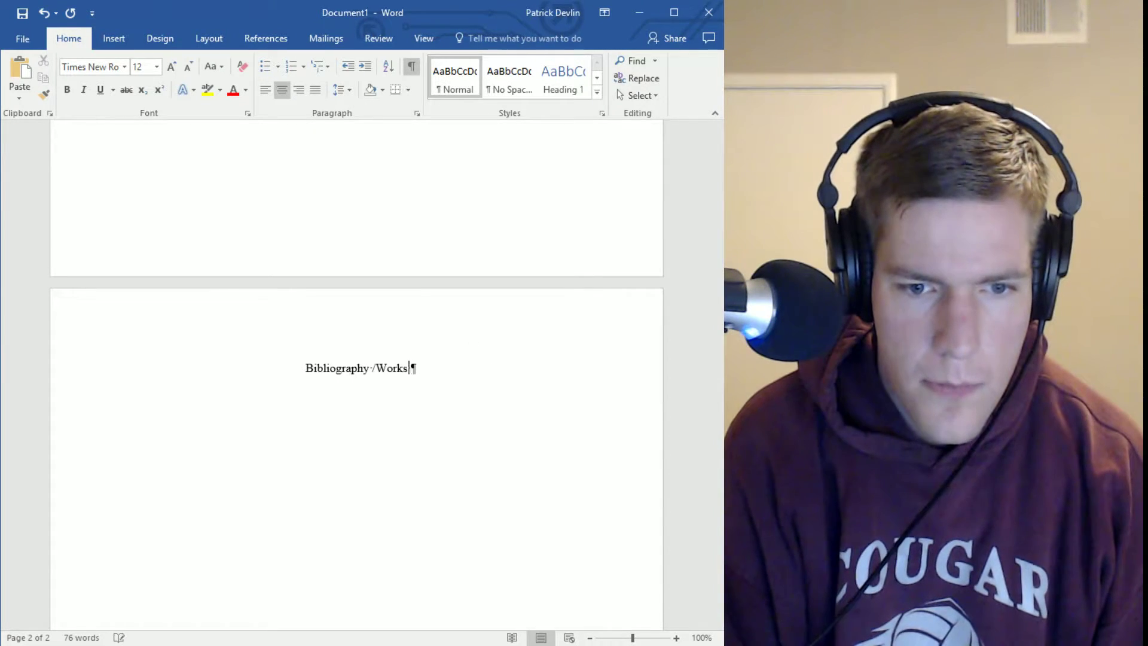
pyautogui.write(' Cited')
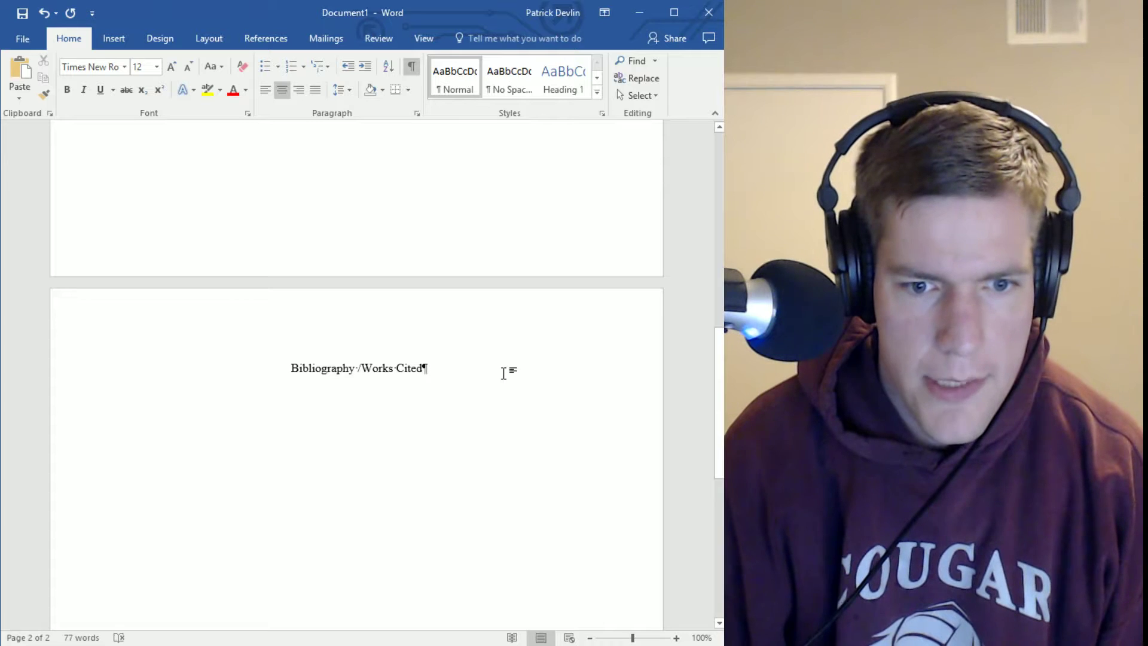
# Colour '/ Works Cited' red and start a new line below the heading
pyautogui.moveTo(505, 370); pyautogui.dragTo(358, 370)
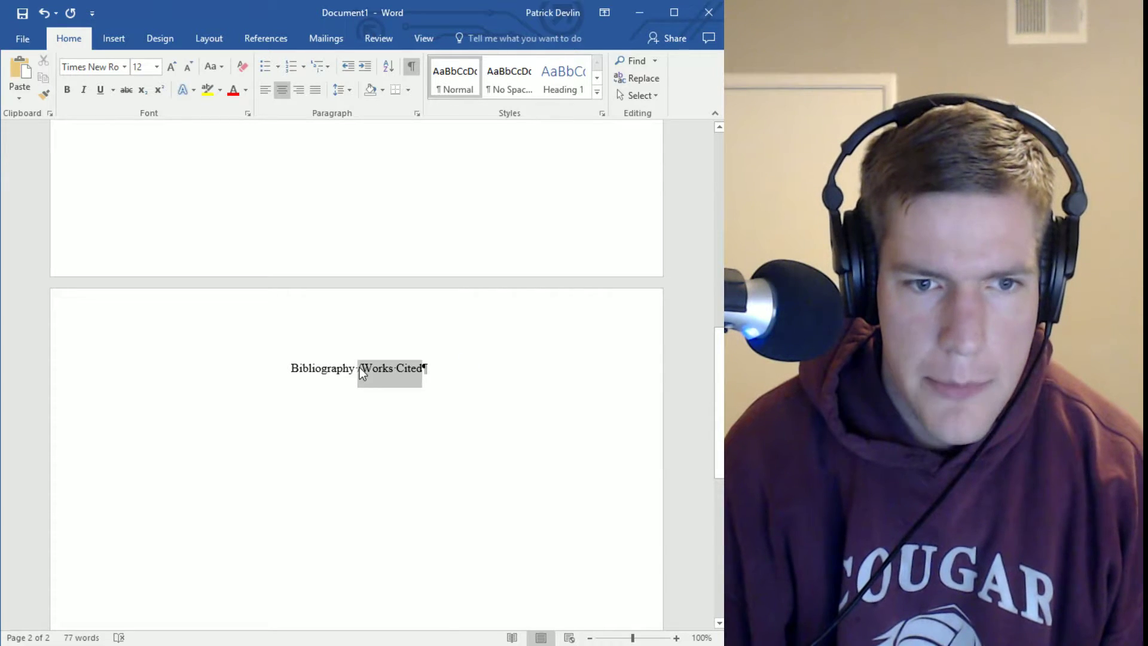
pyautogui.click(234, 90)
pyautogui.click(606, 401)
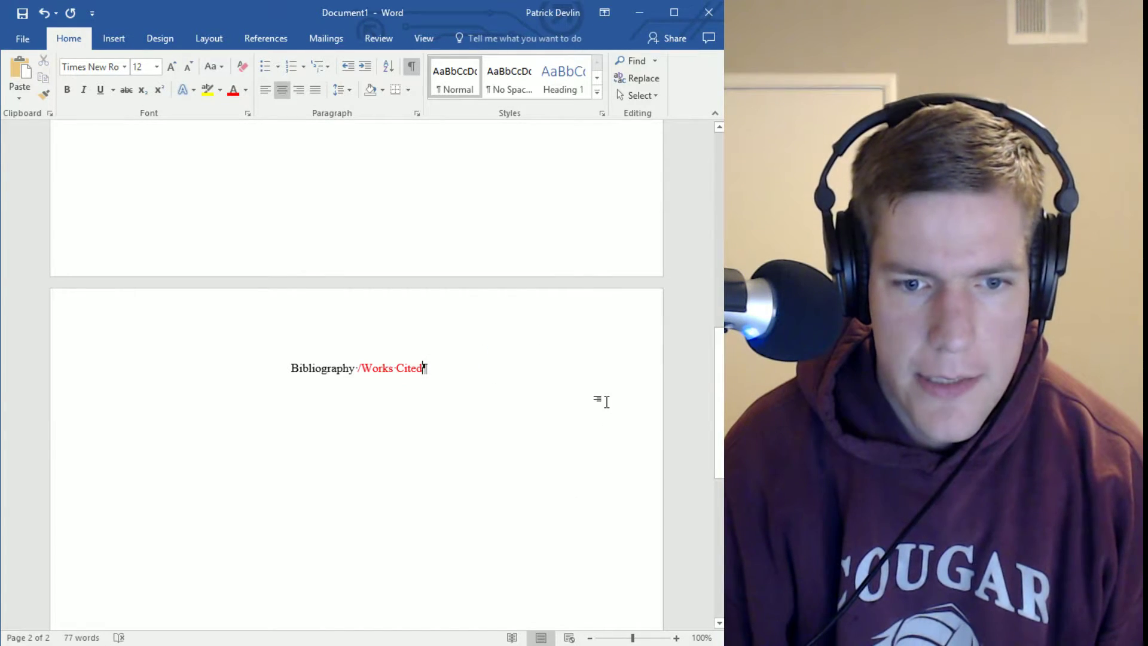
pyautogui.press('Return')
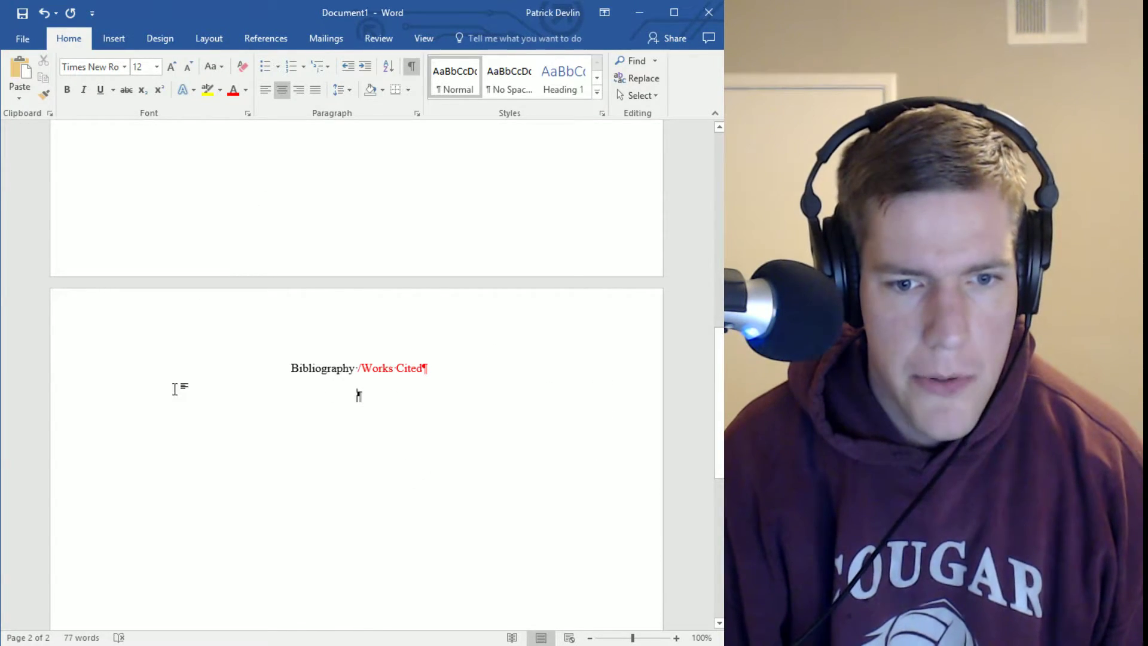
# Left-align the empty line below the Works Cited heading
pyautogui.doubleClick(336, 368)
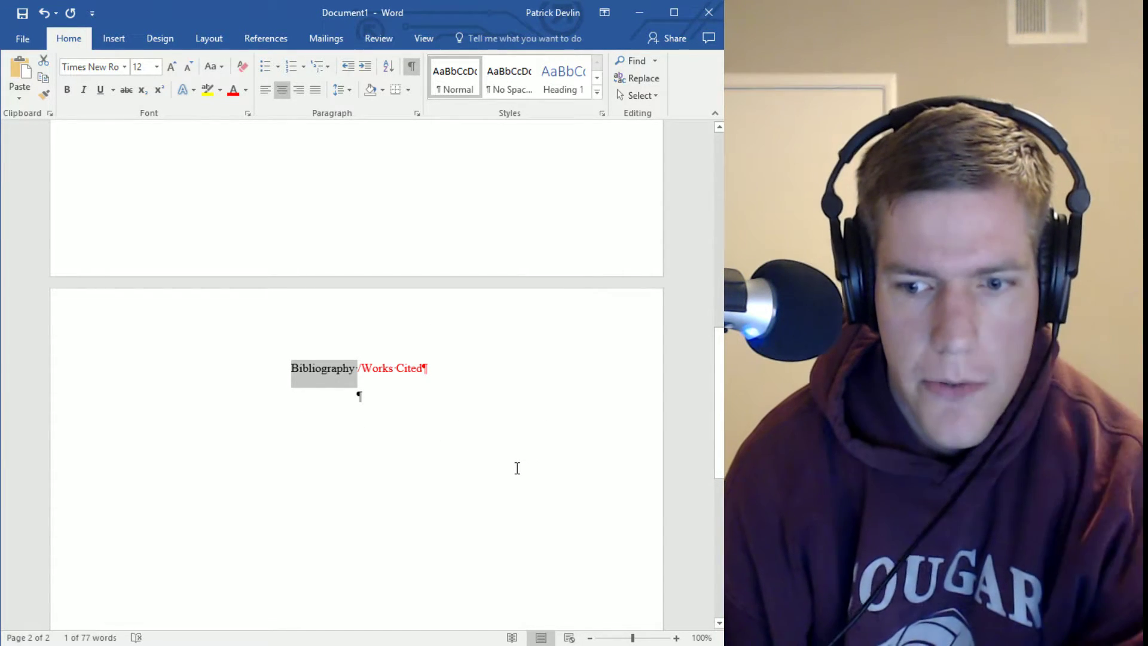
pyautogui.click(483, 536)
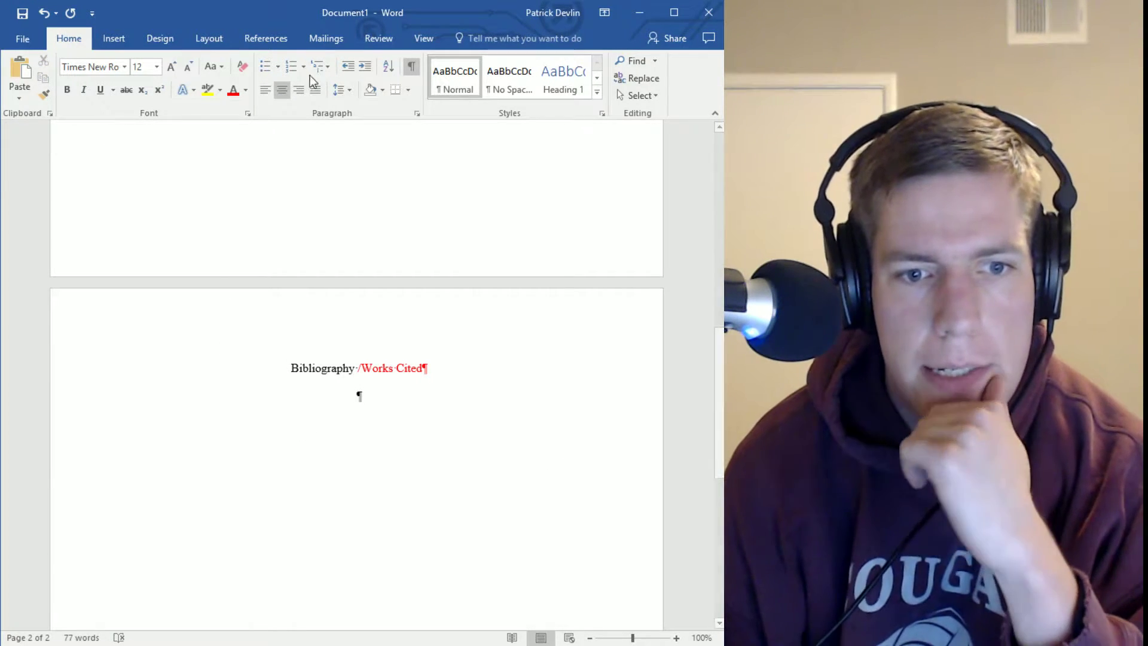
pyautogui.click(269, 91)
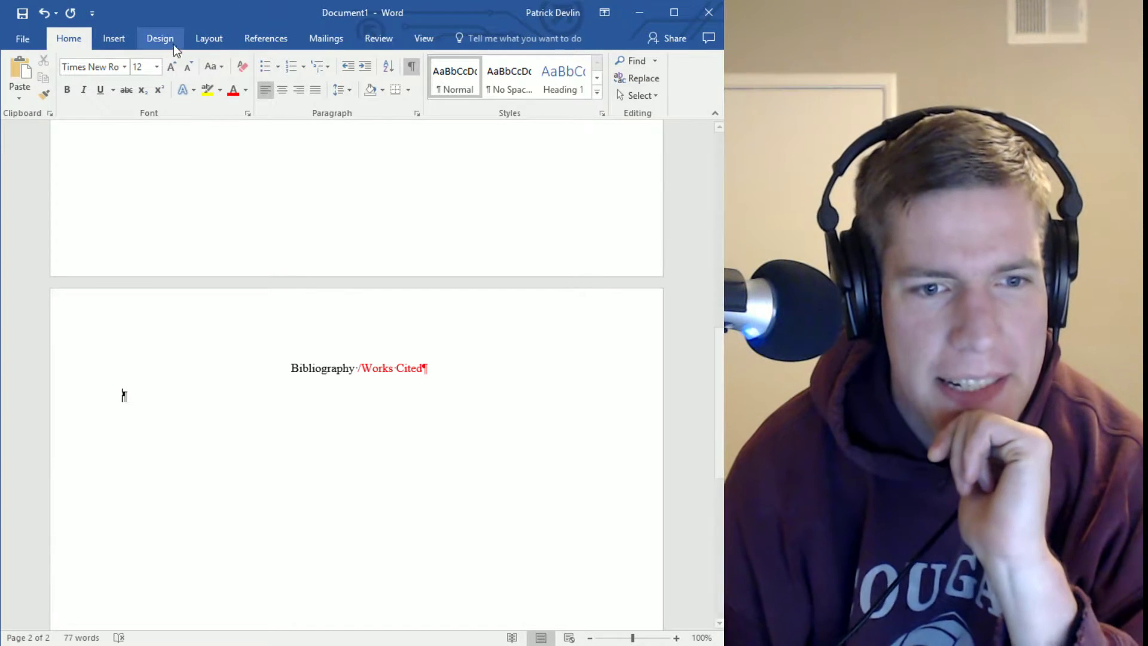
pyautogui.click(148, 30)
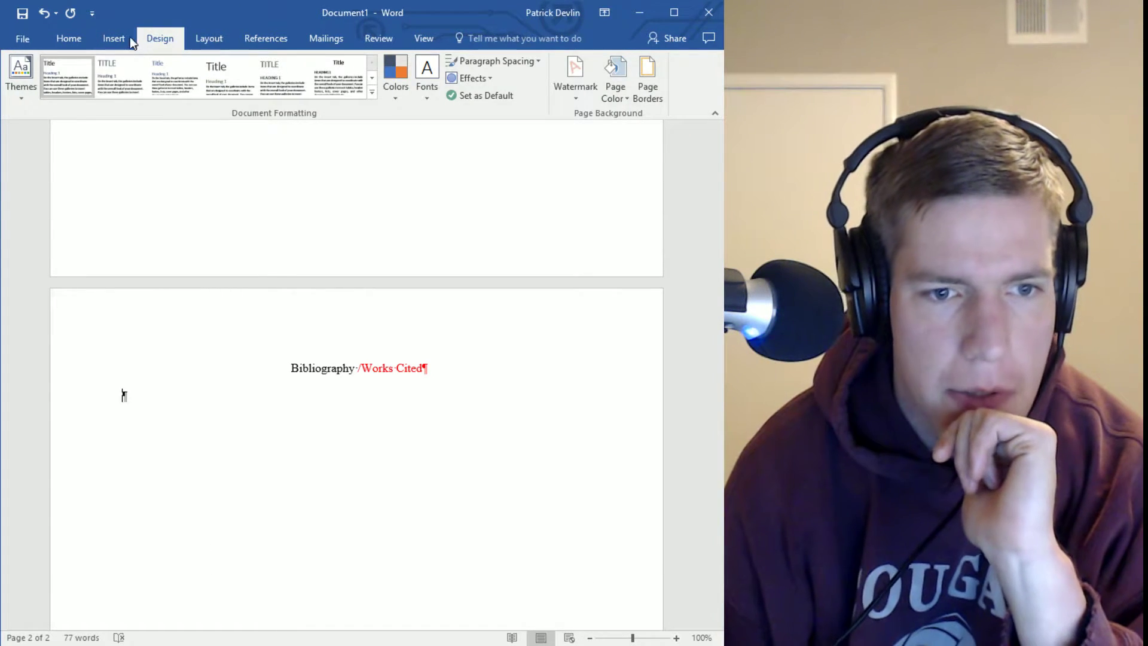
pyautogui.click(127, 38)
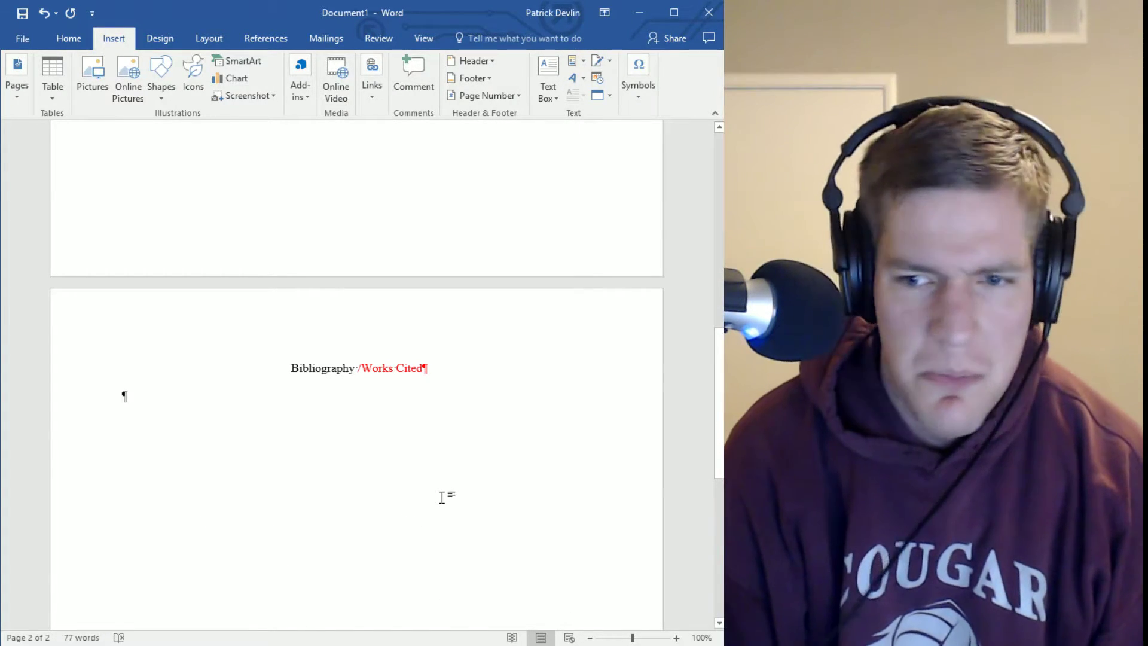
pyautogui.write('as')
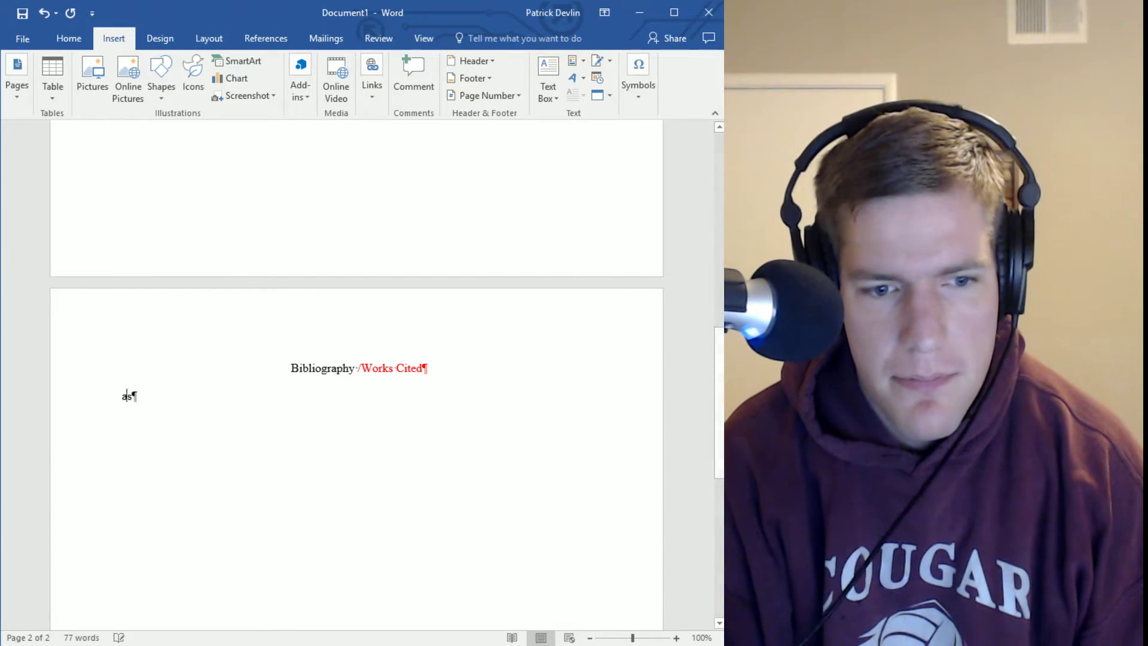
pyautogui.write('dfdasg asdfsghadfsgdfas gfdasg')
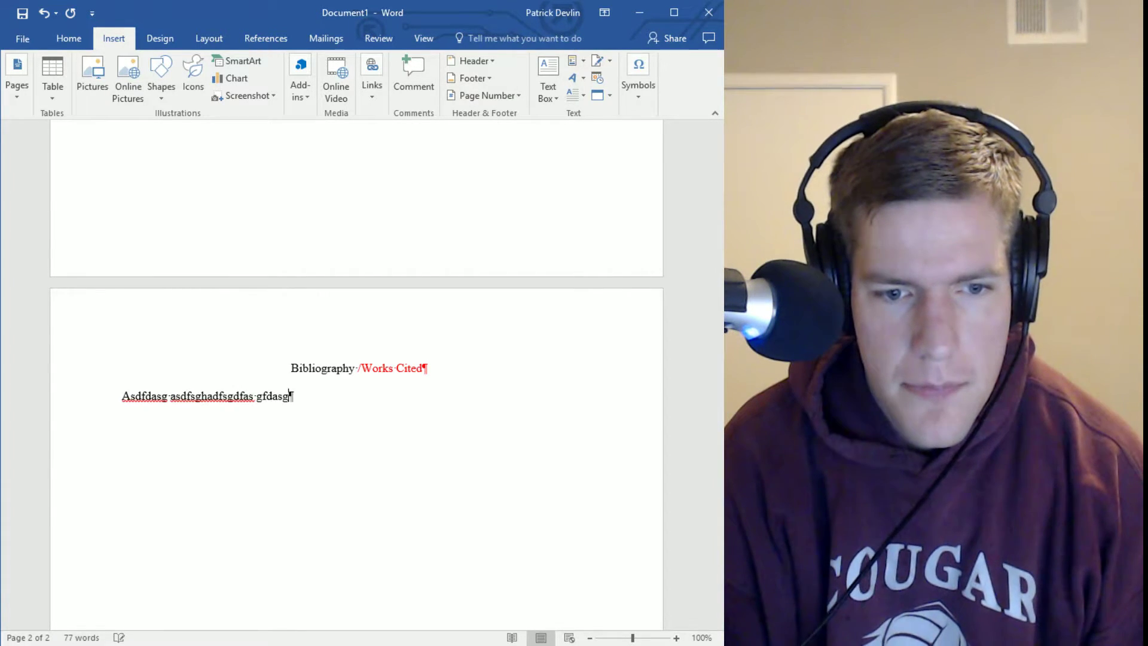
pyautogui.write('das g dasgfdaswg  asdg')
pyautogui.write('dasg as dfghdasfhafdsha ')
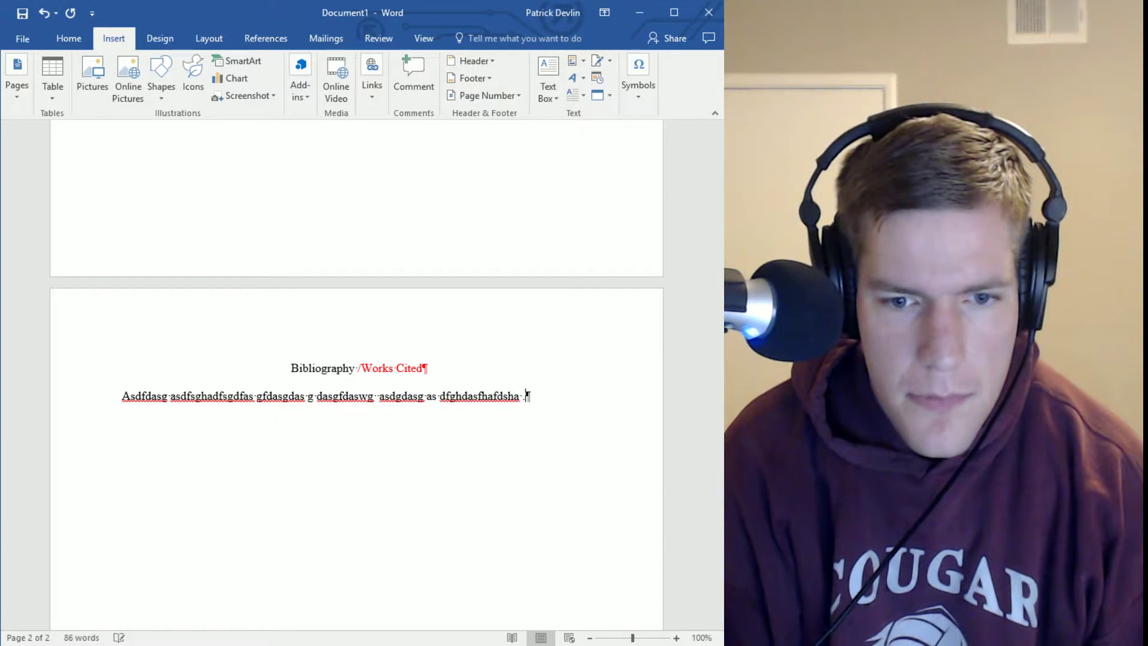
pyautogui.write(' www.google')
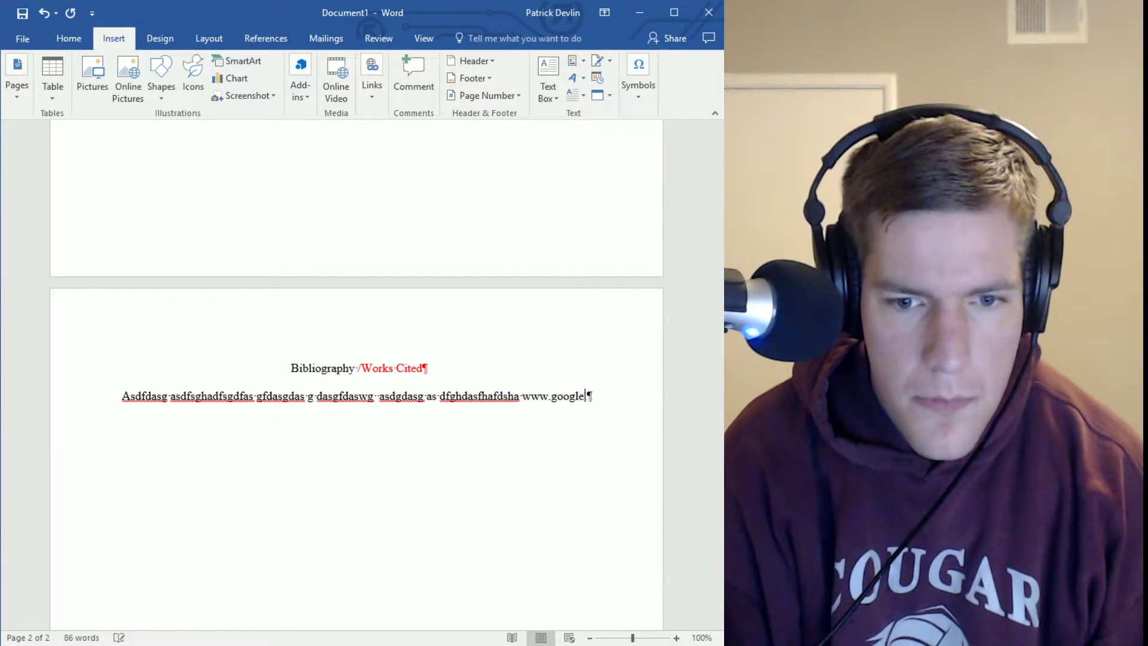
pyautogui.write('.com sdagdfasgasd')
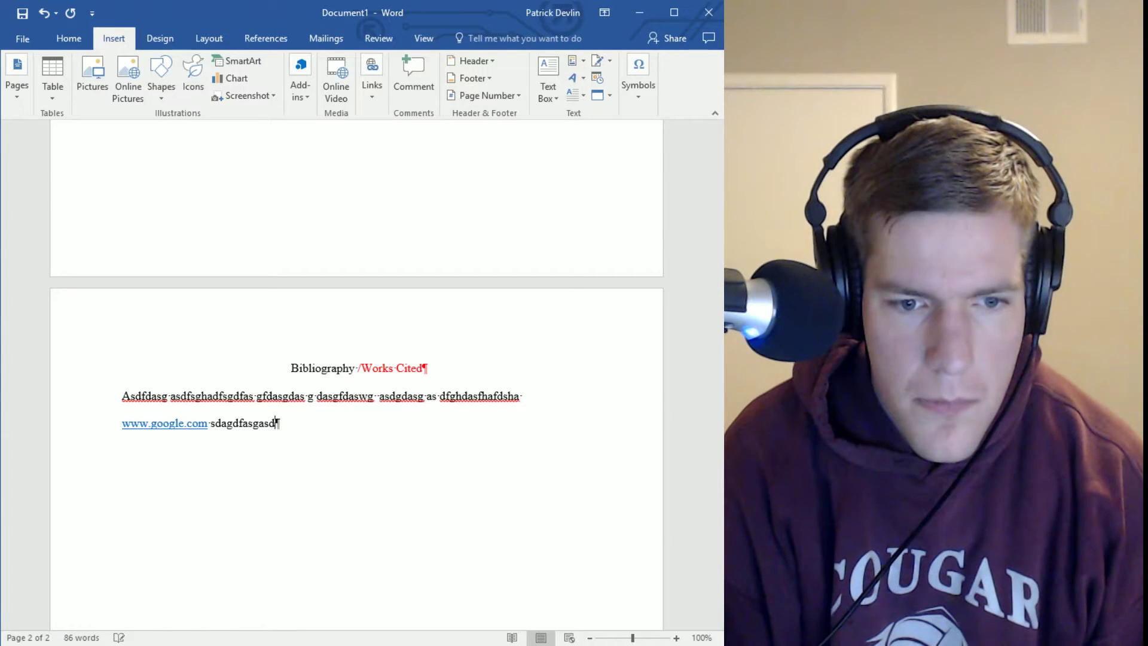
pyautogui.write('g dasgdasgdasdg')
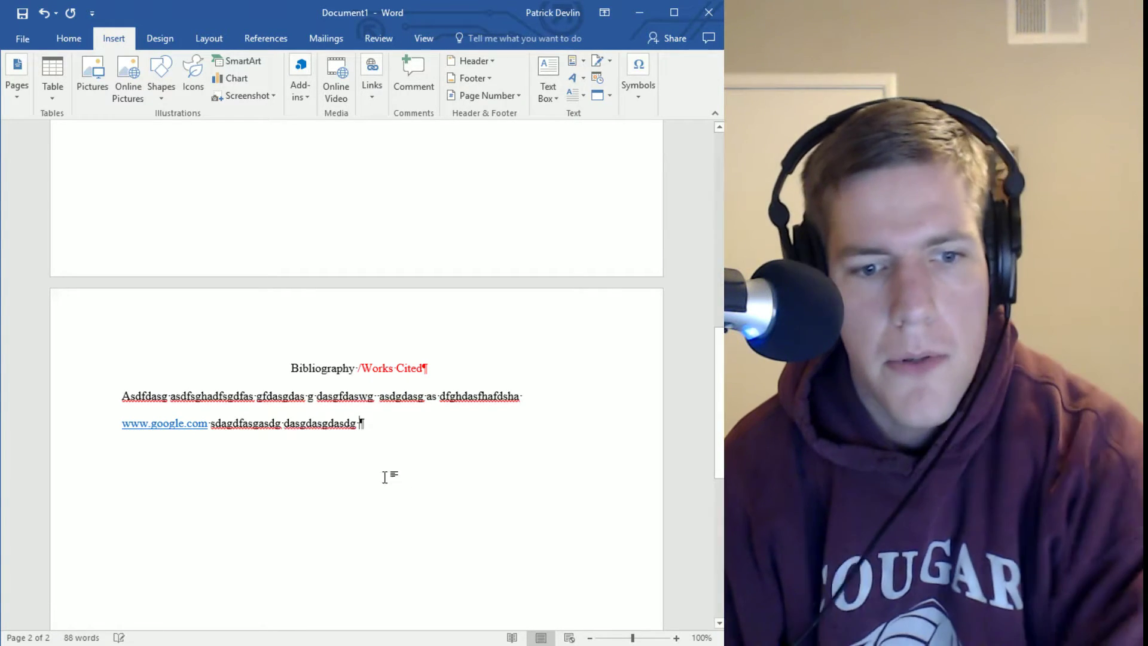
pyautogui.click(472, 515)
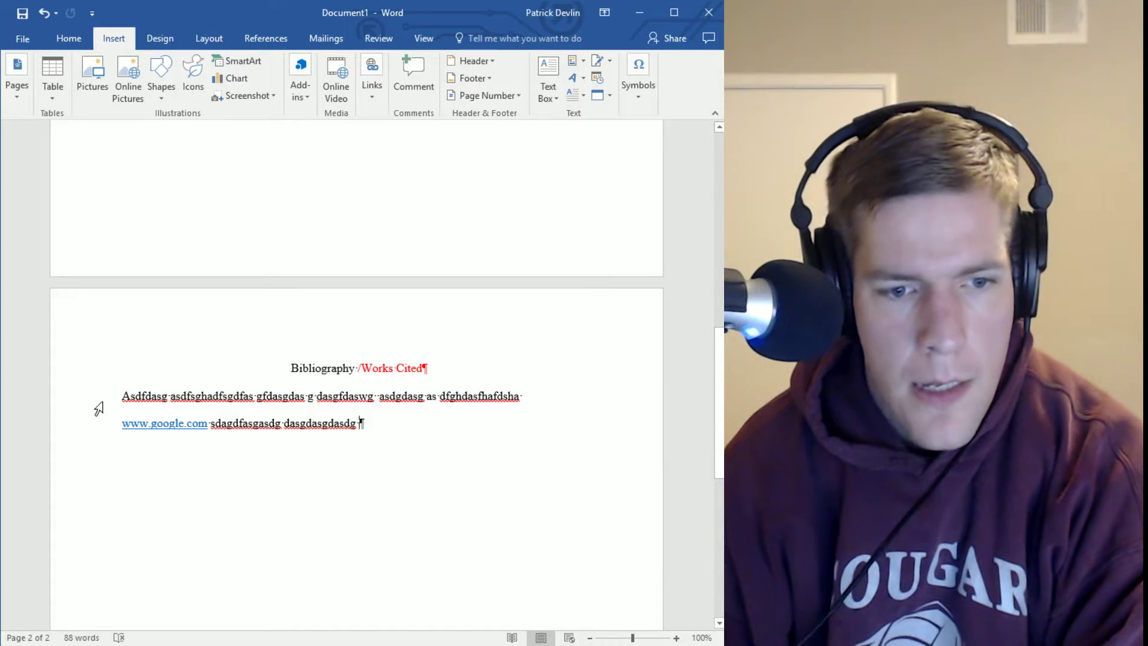
pyautogui.click(132, 409)
pyautogui.click(491, 512)
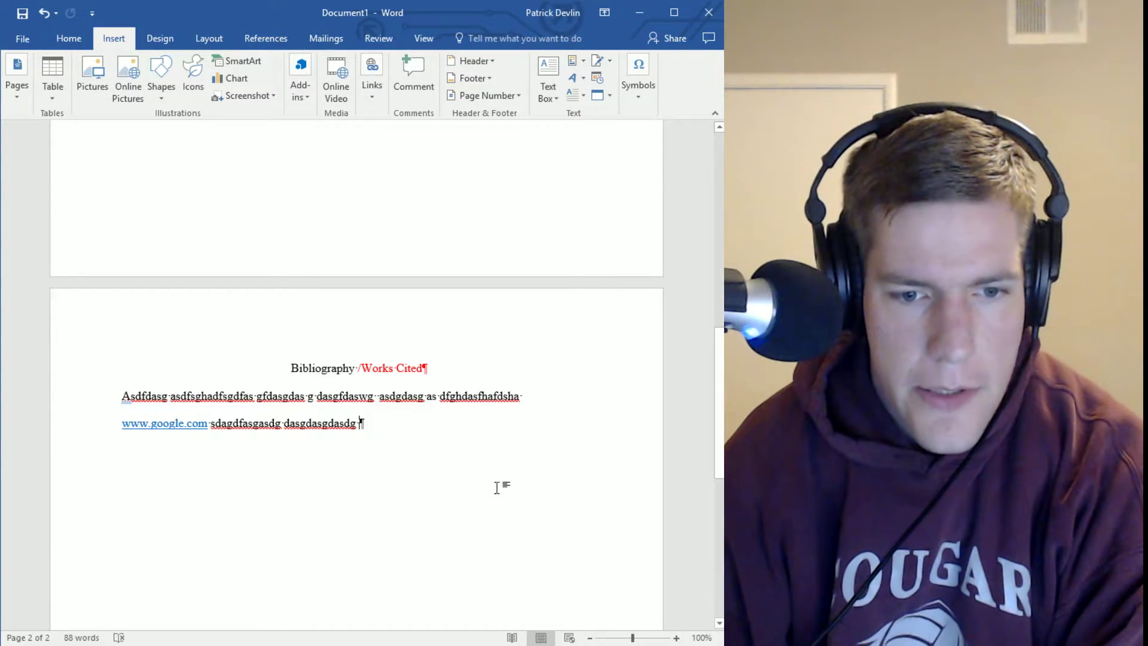
# Select both lines of the source entry and look over the Design, Layout and References tabs
pyautogui.moveTo(213, 438); pyautogui.dragTo(100, 404)
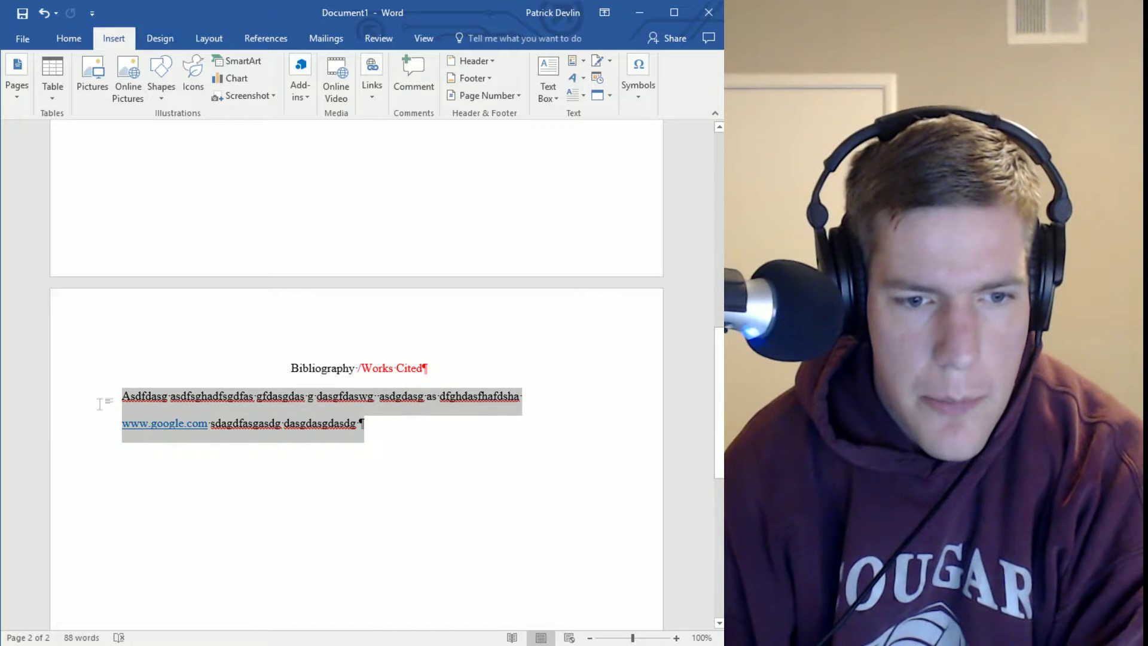
pyautogui.click(177, 42)
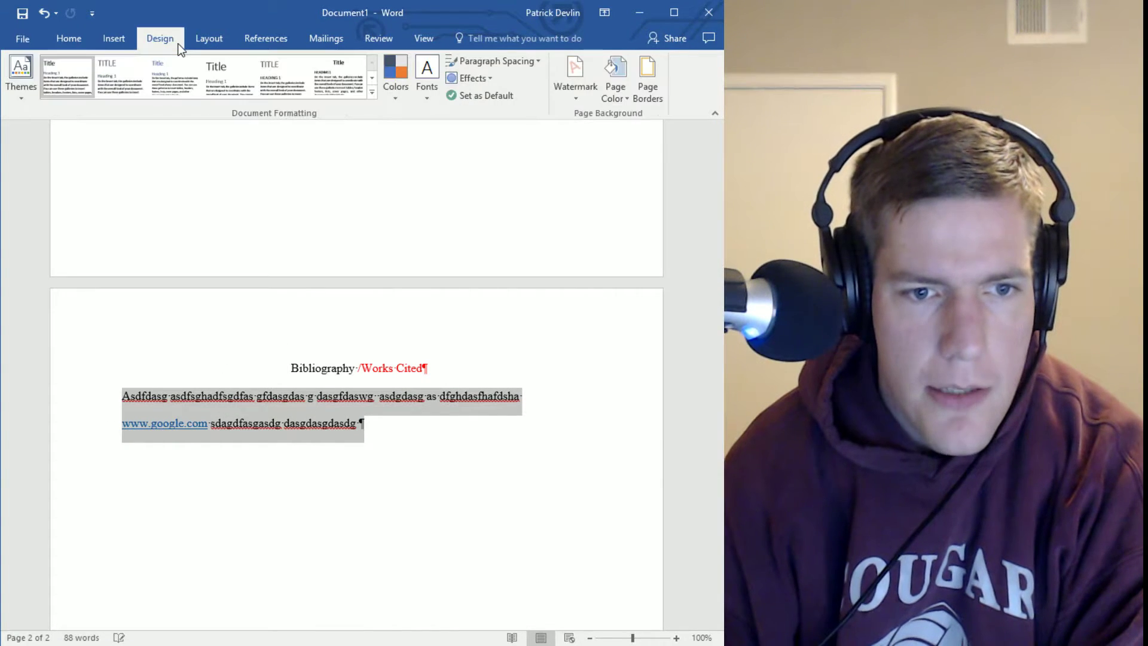
pyautogui.click(215, 42)
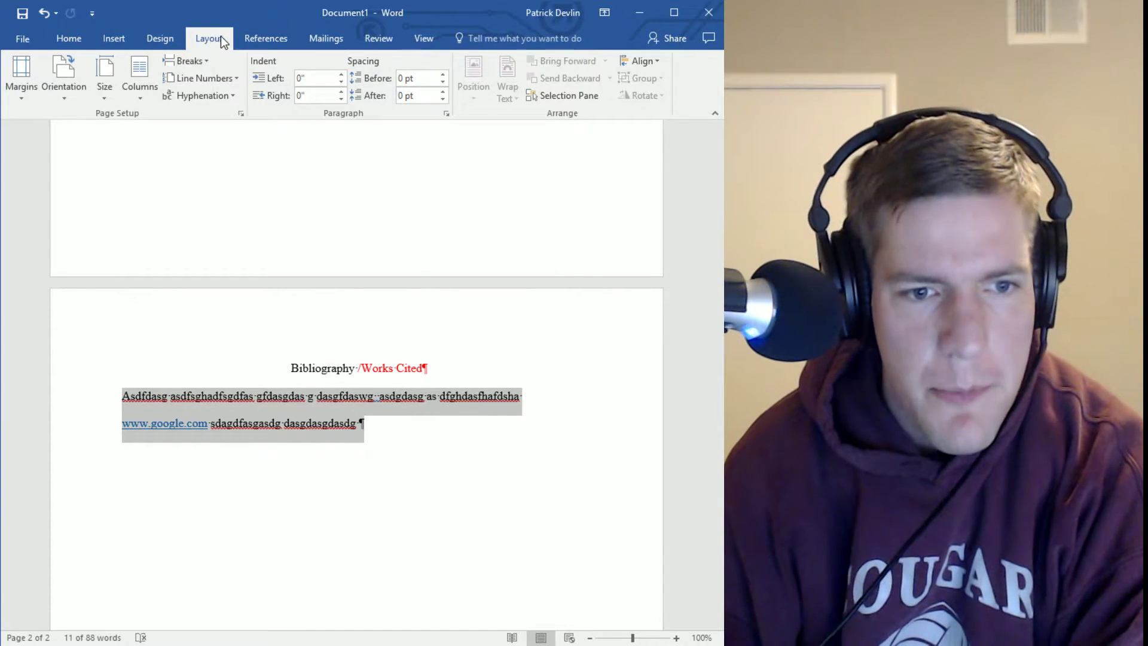
pyautogui.click(276, 41)
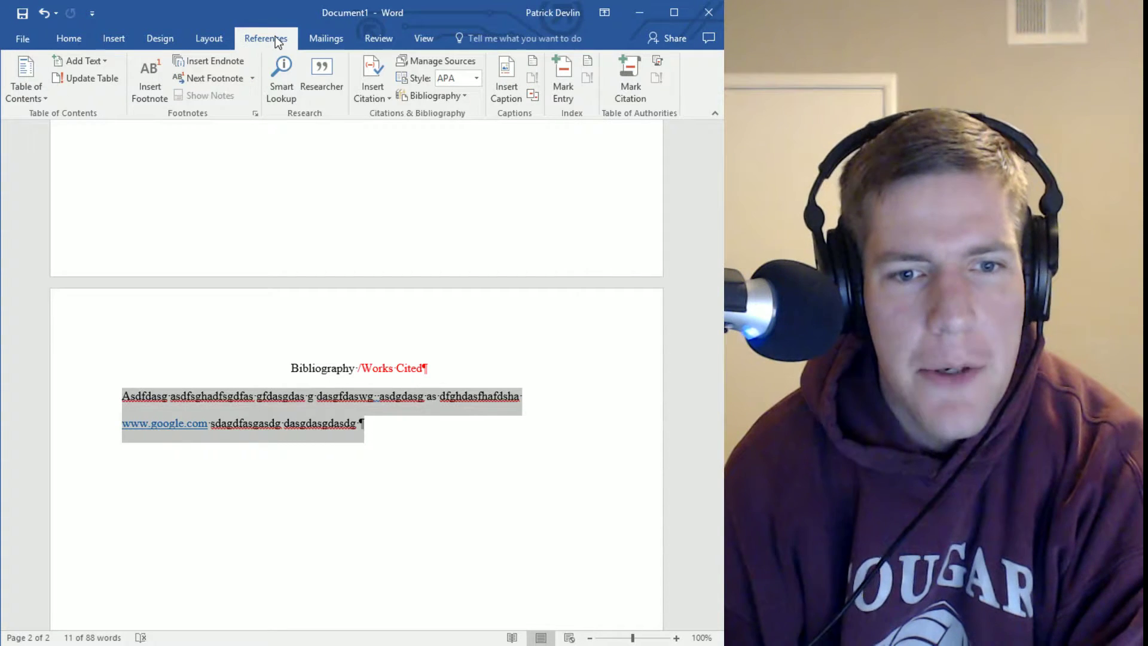
pyautogui.click(205, 42)
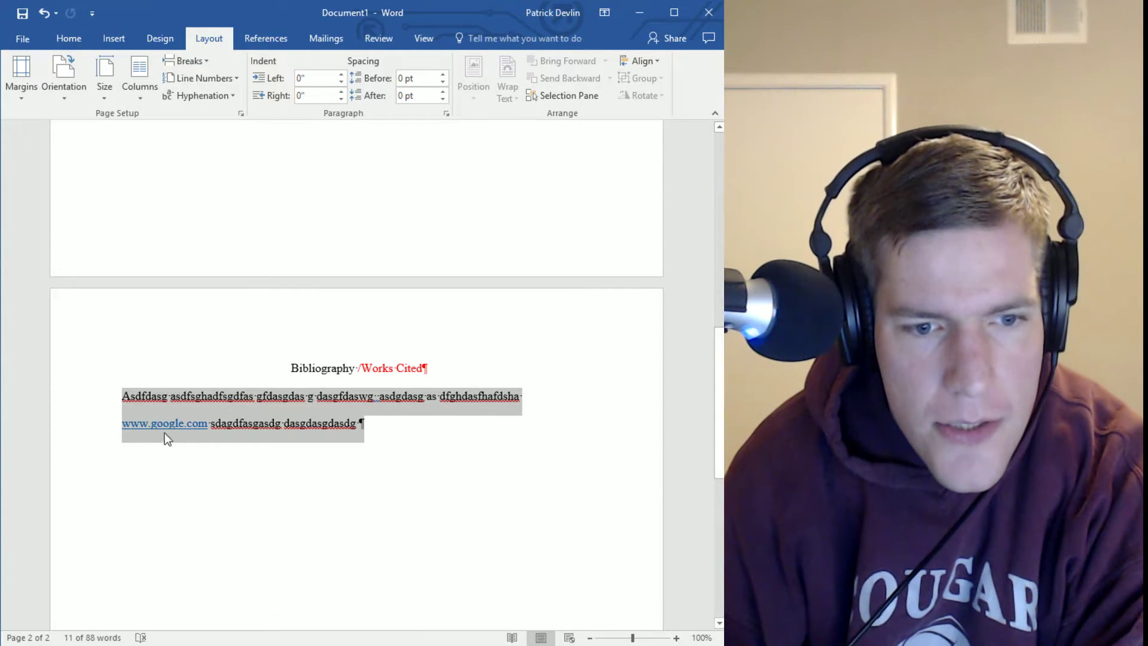
# Indent the entry 0.5 inch with Ctrl+M, remove it with Ctrl+Shift+M, and reselect both lines
pyautogui.click(142, 396)
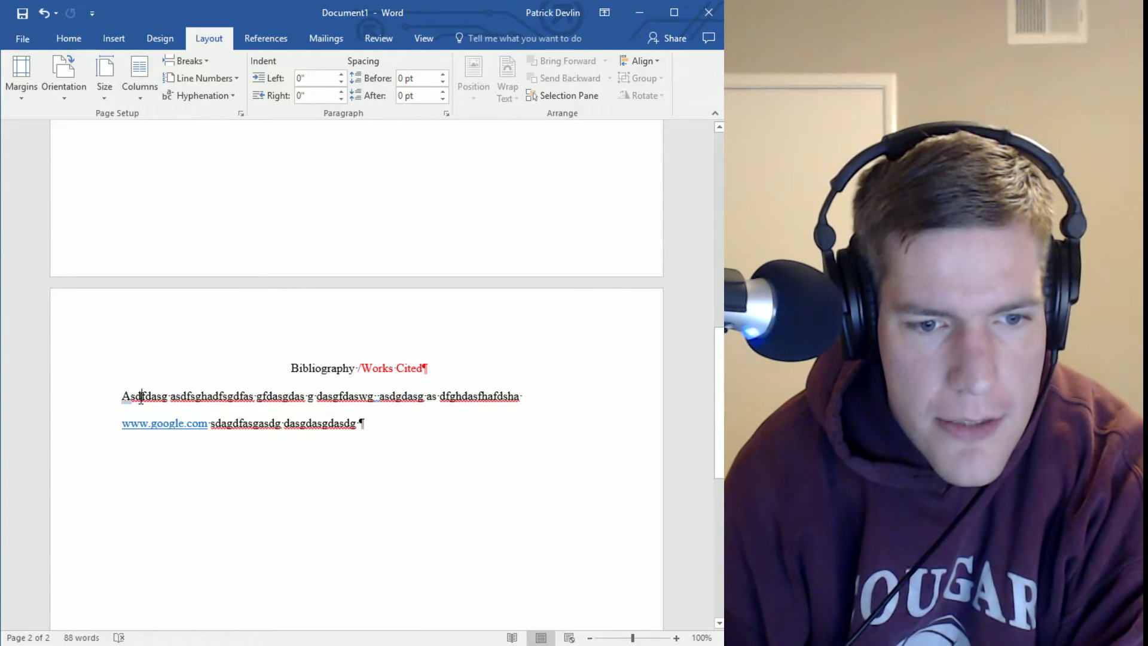
pyautogui.click(123, 423)
pyautogui.hotkey('ctrl', 'm')
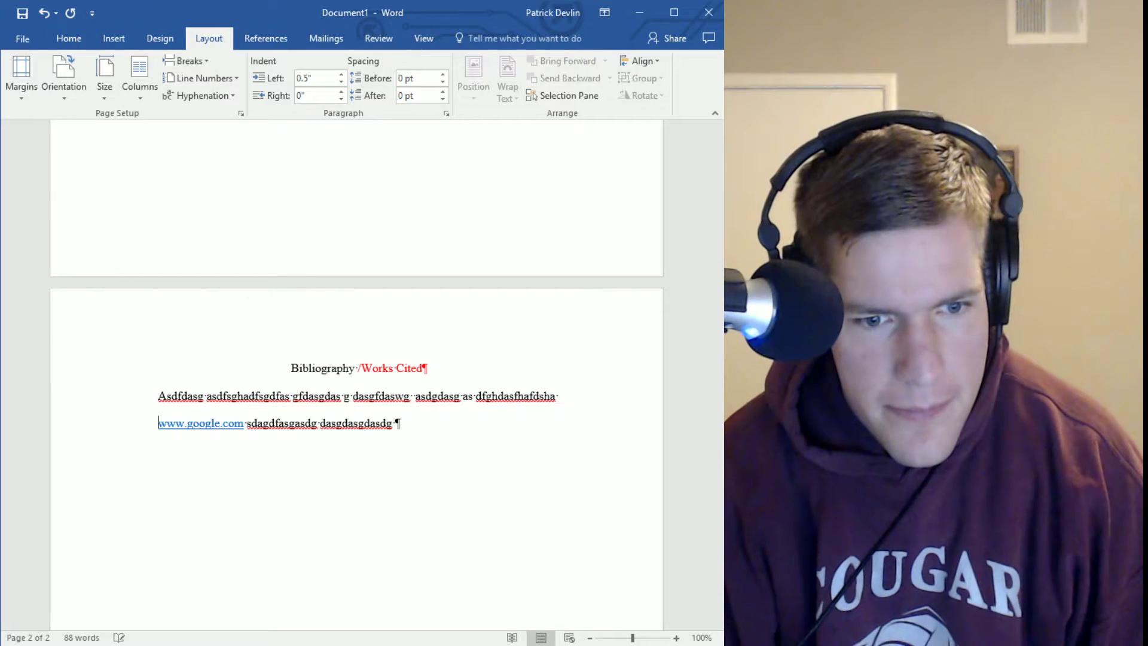
pyautogui.doubleClick(159, 399)
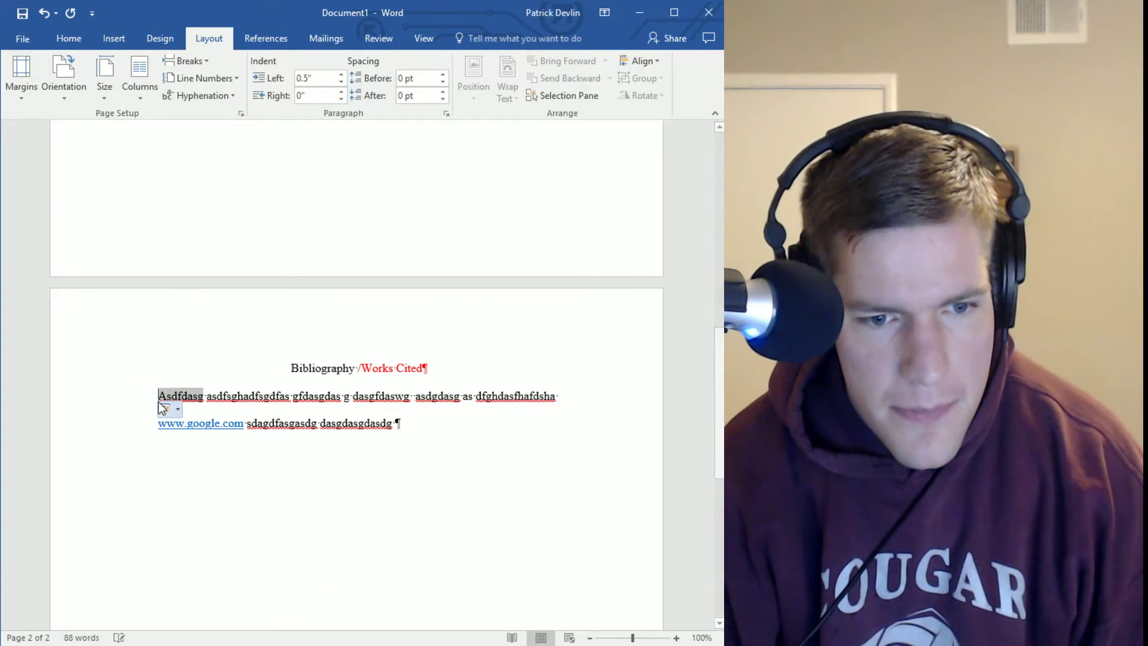
pyautogui.click(159, 399)
pyautogui.hotkey('ctrl', 'shift', 'm')
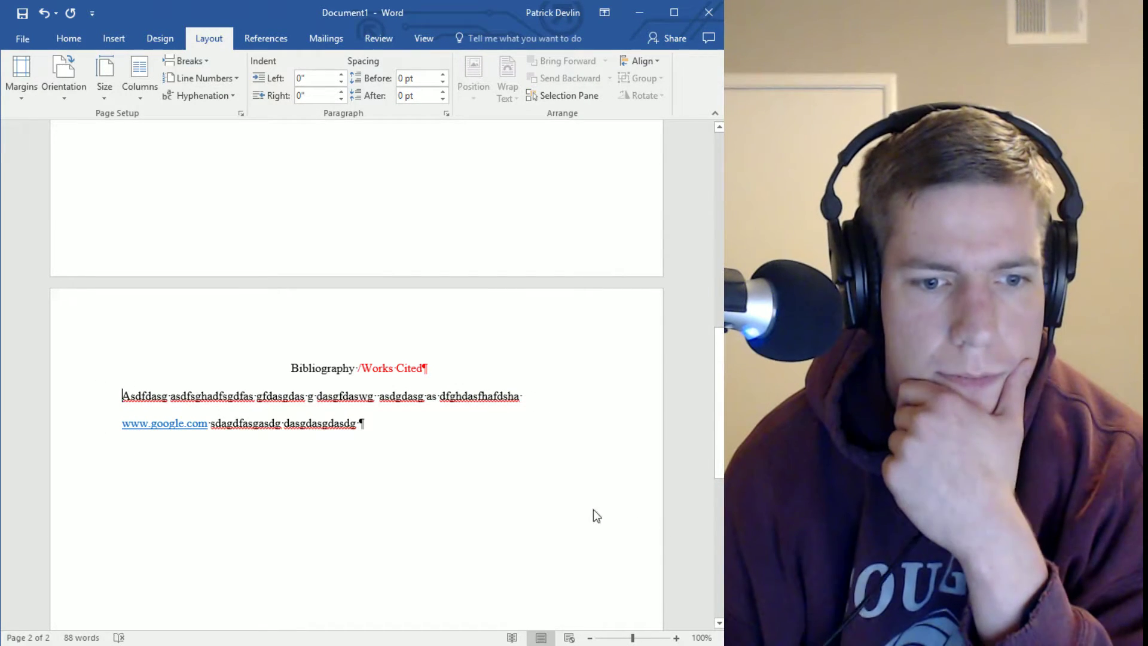
pyautogui.moveTo(363, 423); pyautogui.dragTo(2, 391)
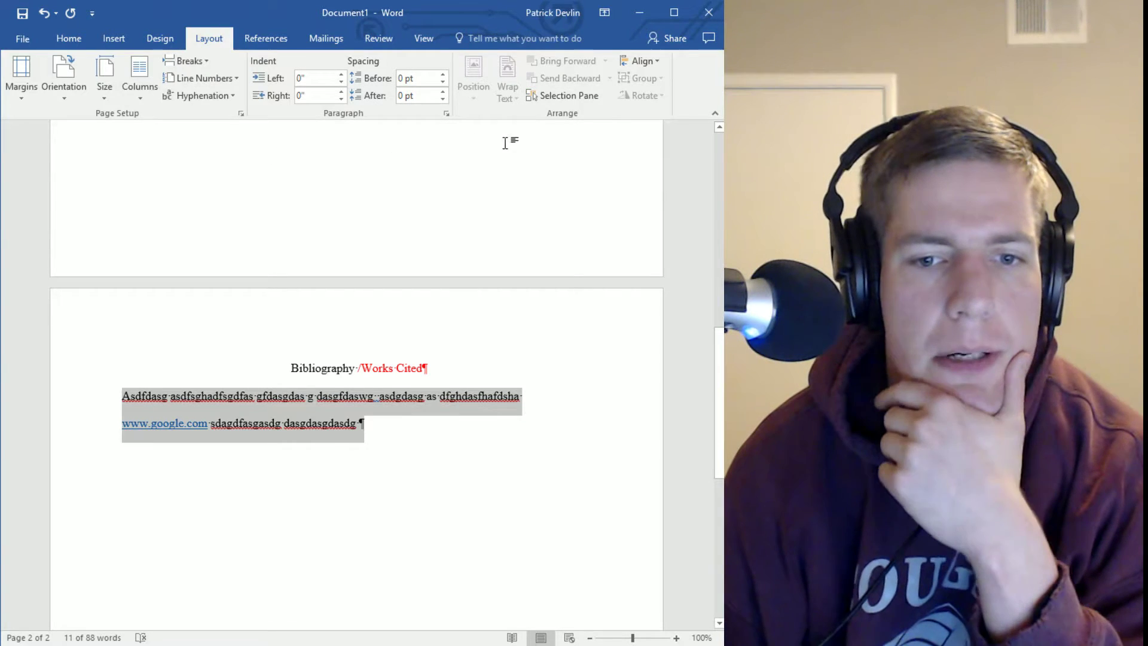
# Check the Line and Page Breaks settings in the Paragraph dialog and close it unchanged
pyautogui.click(446, 113)
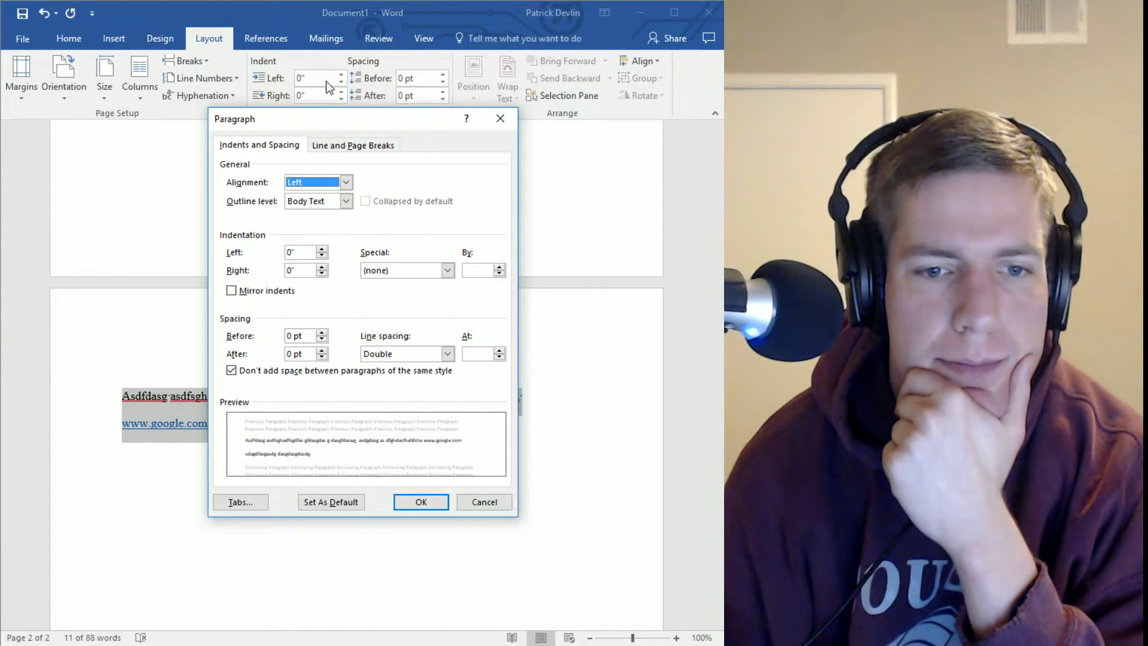
pyautogui.click(383, 143)
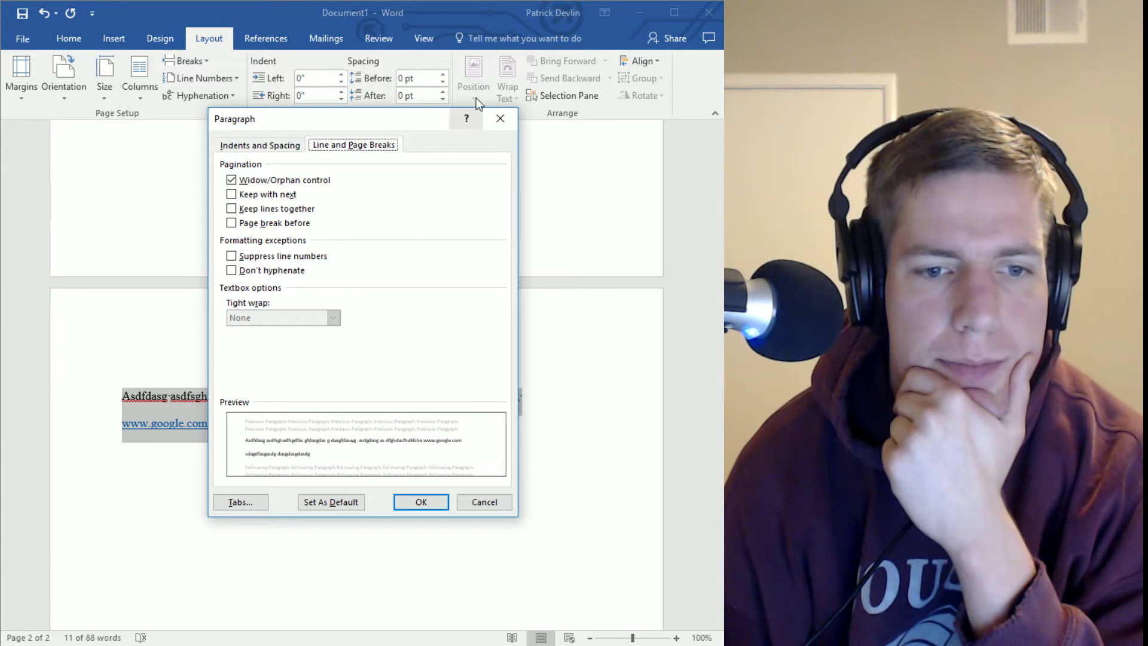
pyautogui.click(496, 119)
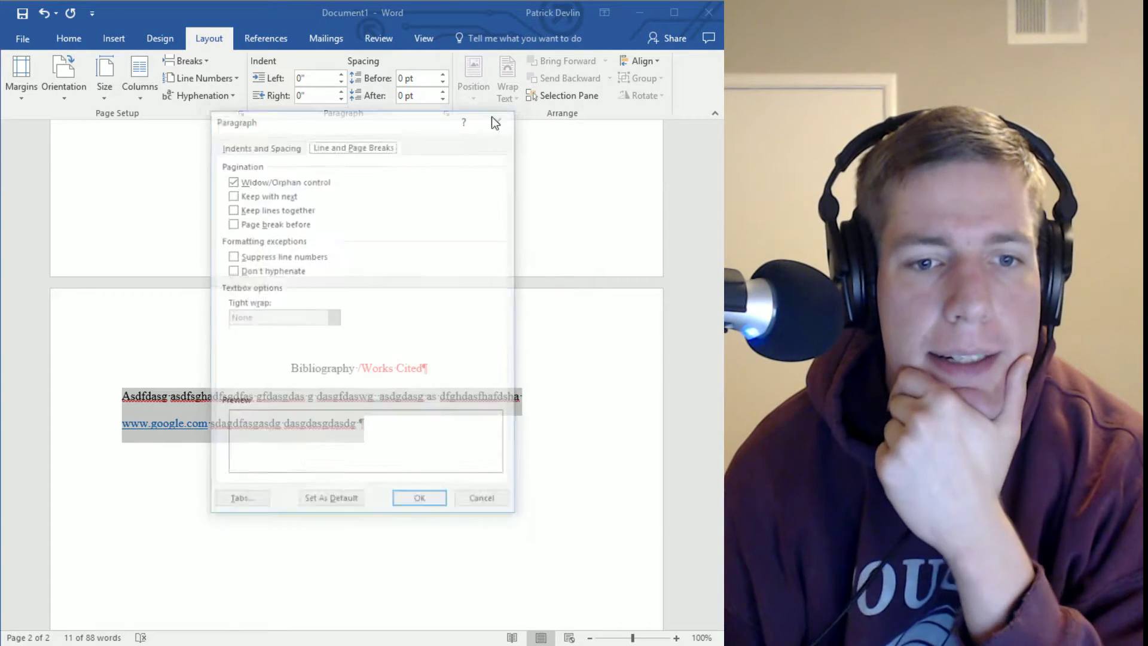
# Look through the References, Layout and Design tabs, ending on the View tab
pyautogui.click(266, 38)
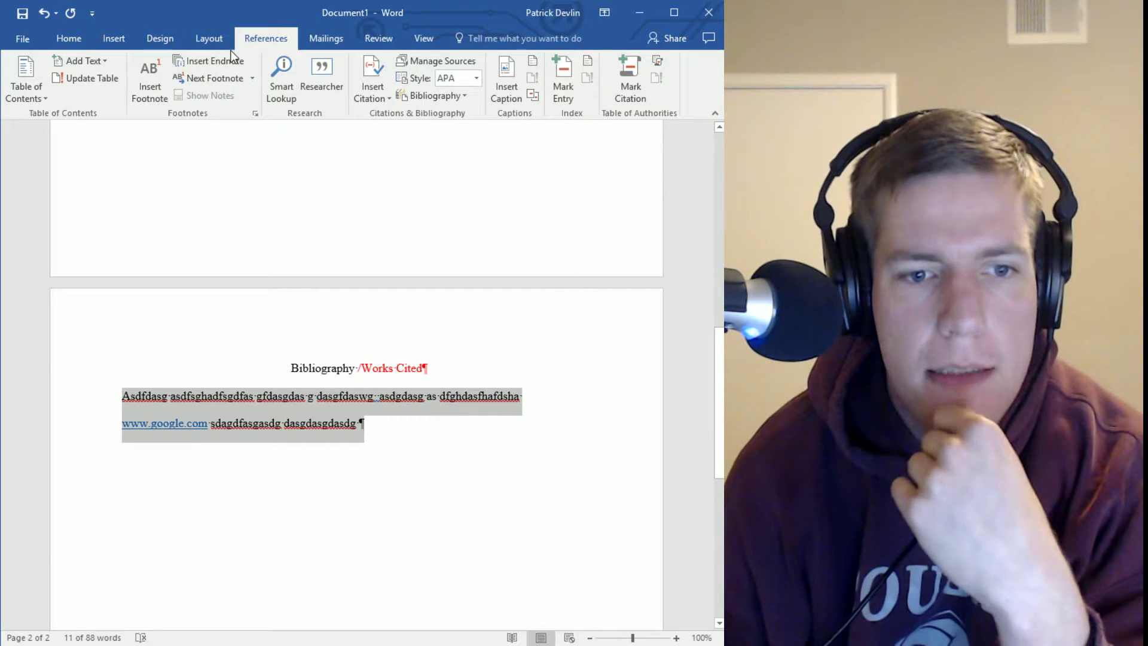
pyautogui.click(210, 42)
pyautogui.click(164, 41)
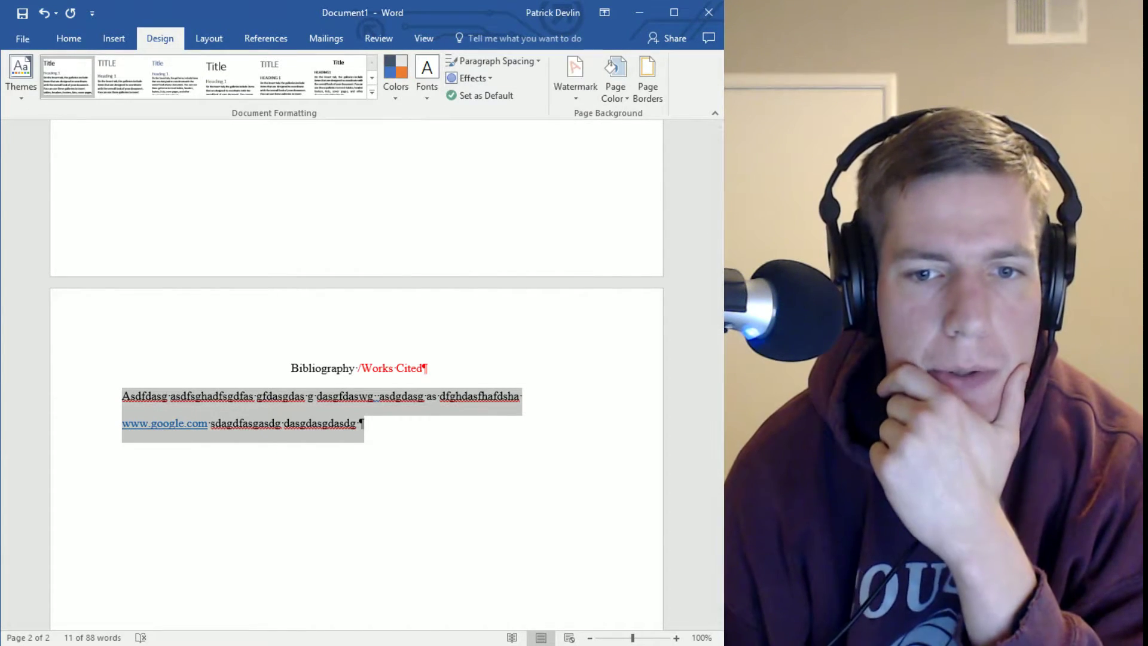
pyautogui.click(431, 41)
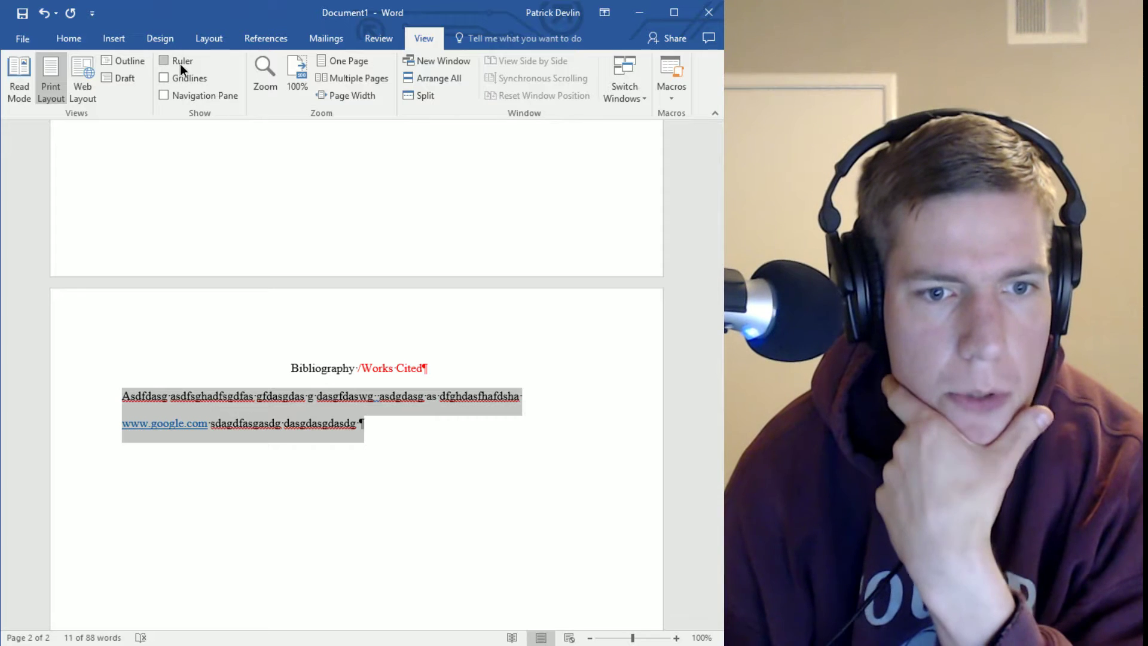
# Turn on the ruler, drag the indent markers to hang the Works Cited entry, then start Edge
pyautogui.click(180, 63)
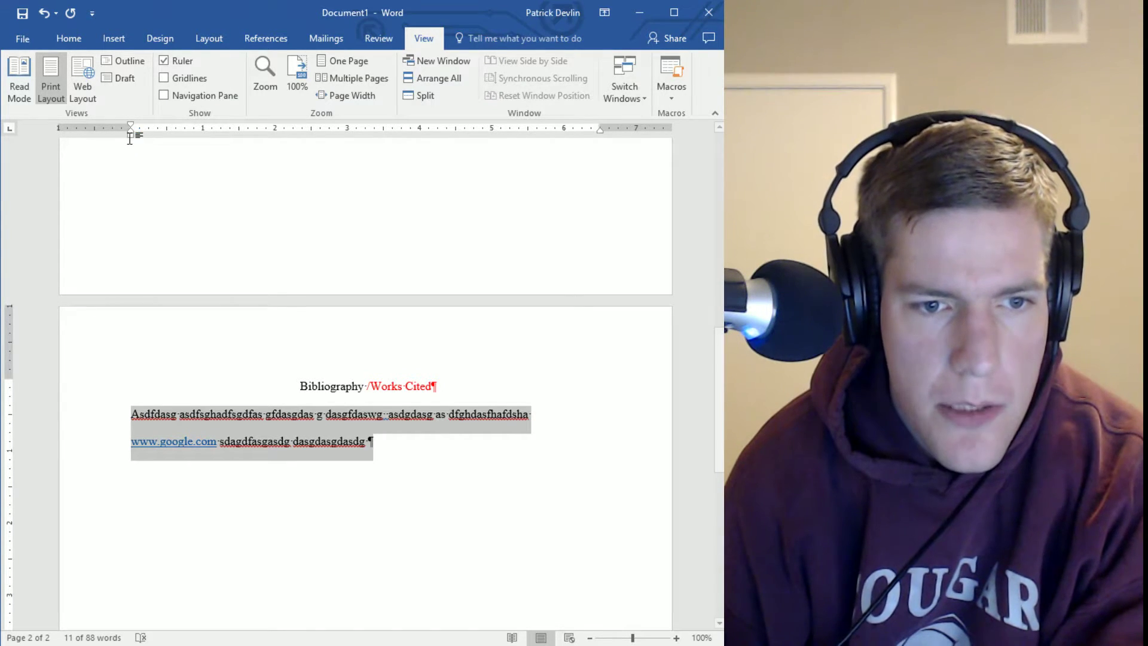
pyautogui.moveTo(132, 137); pyautogui.dragTo(167, 134)
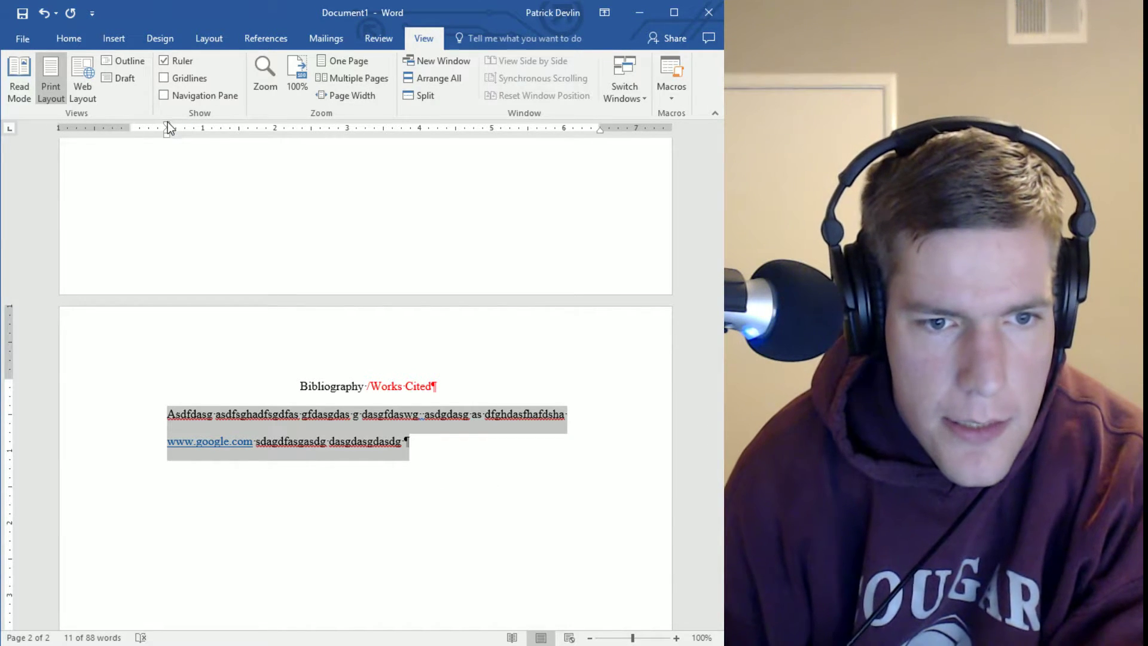
pyautogui.moveTo(167, 124); pyautogui.dragTo(129, 135)
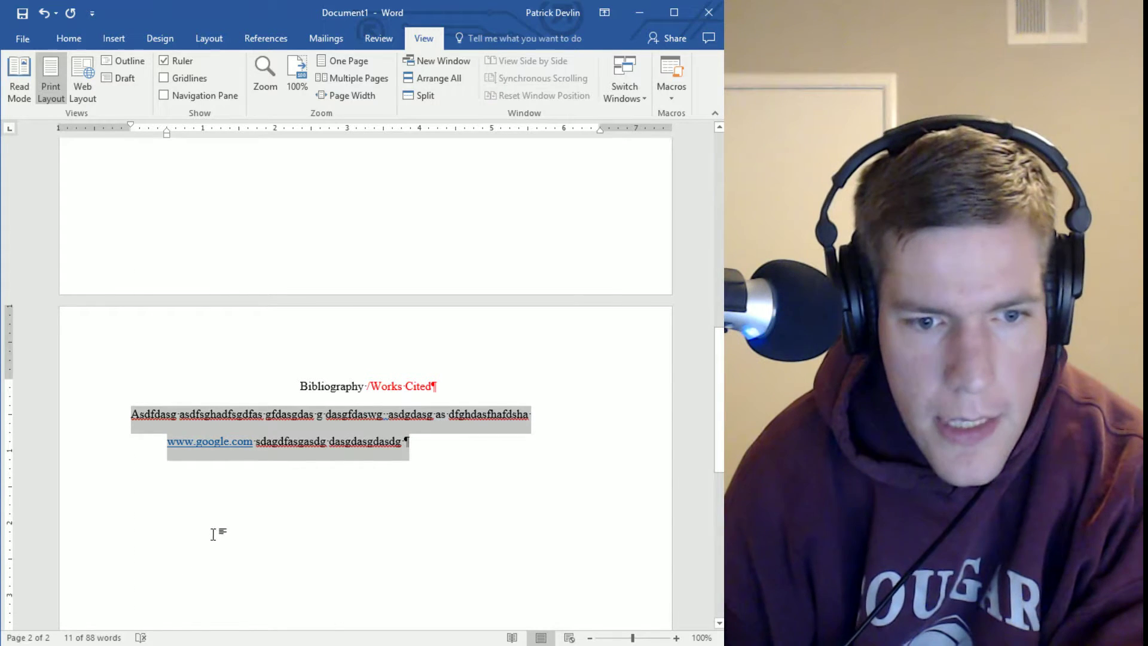
pyautogui.click(551, 494)
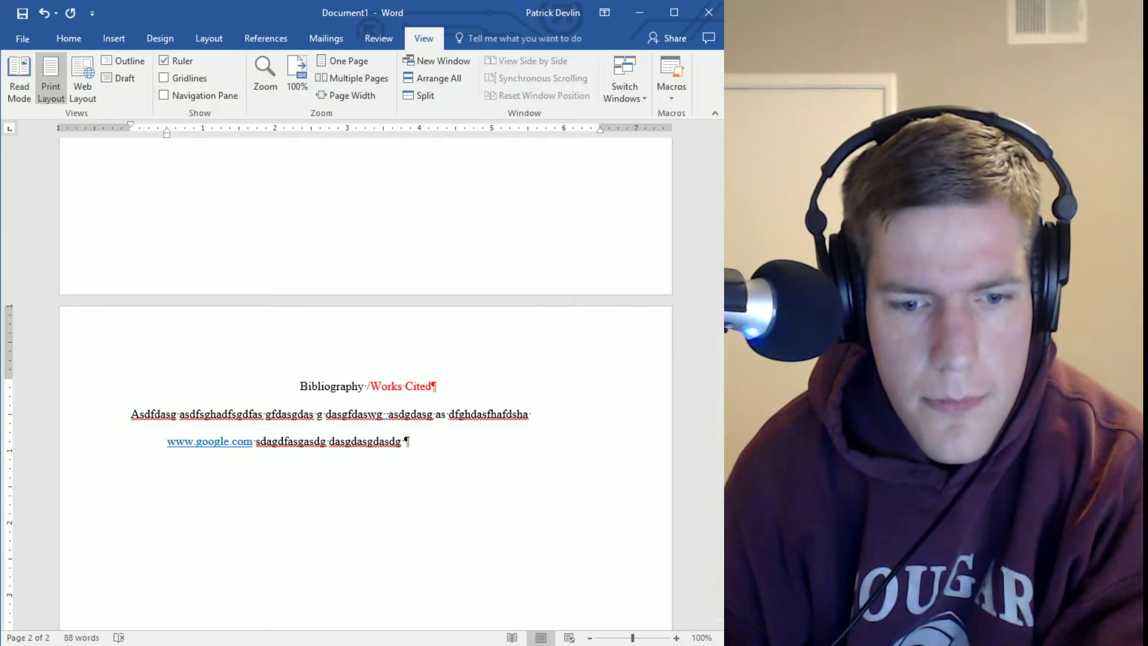
pyautogui.click(456, 632)
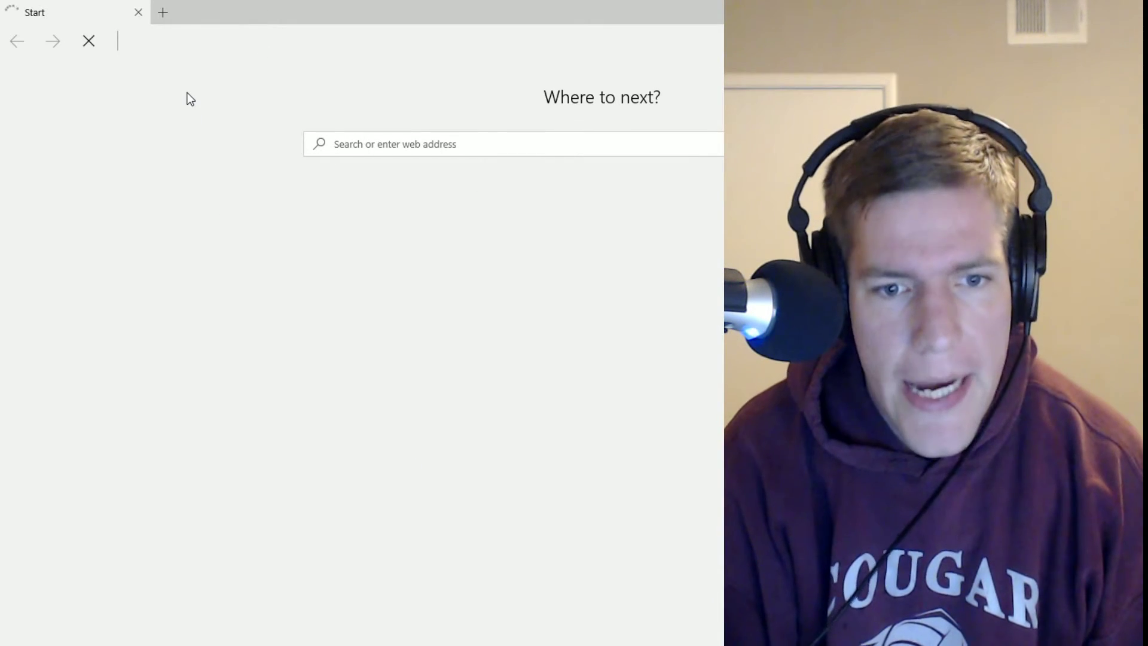
# Search Bing for 'easybib' and go to the EasyBib website from the results
pyautogui.write('easy')
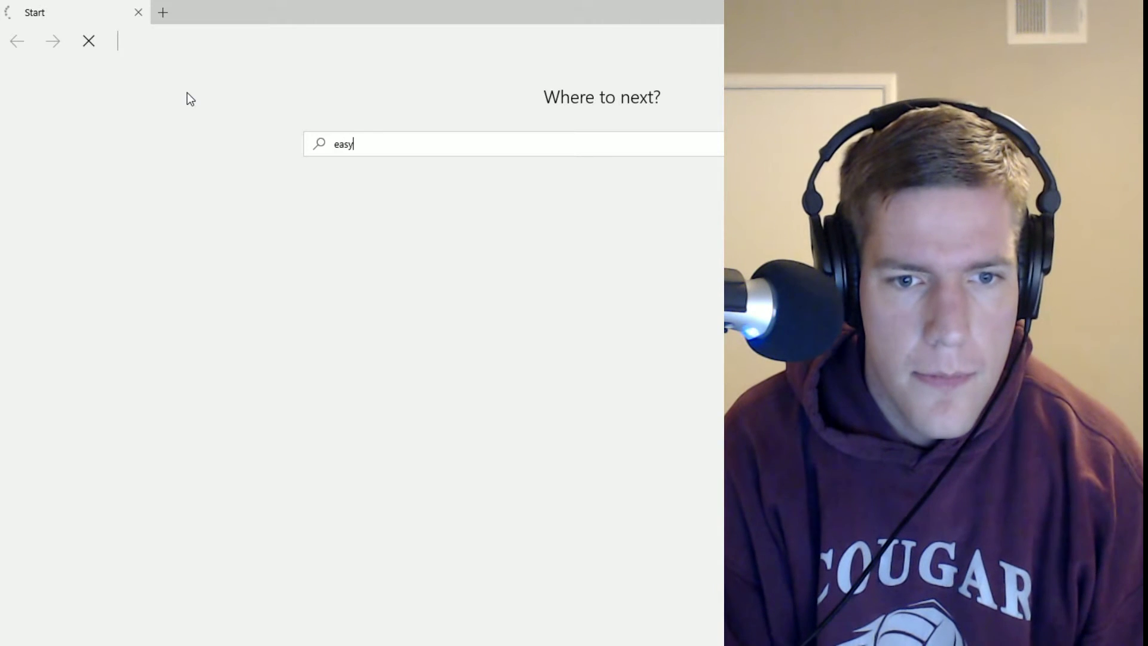
pyautogui.write('bib')
pyautogui.press('Return')
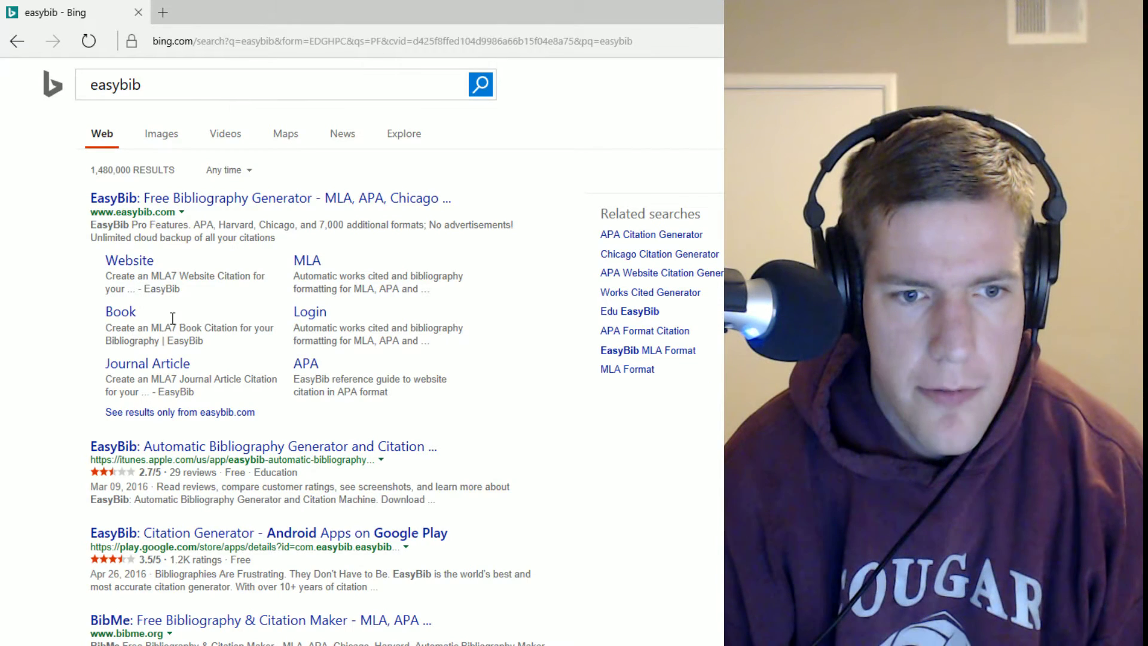
pyautogui.click(346, 202)
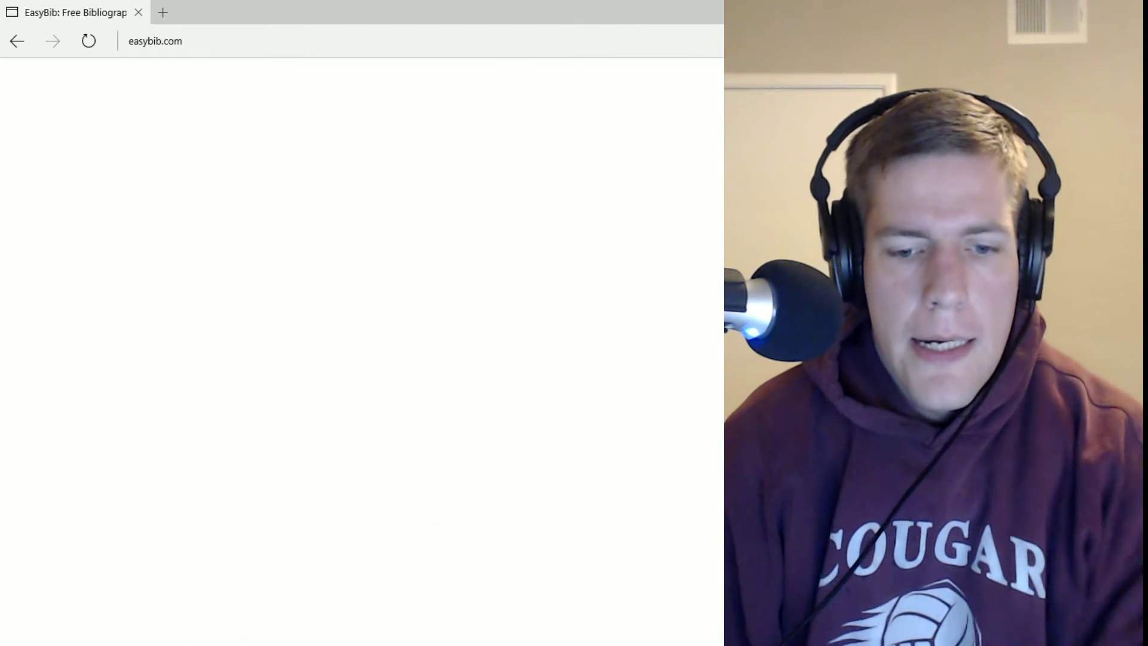
# Shrink the Edge window, move it left over Word, and reload easybib.com
pyautogui.moveTo(499, 645)
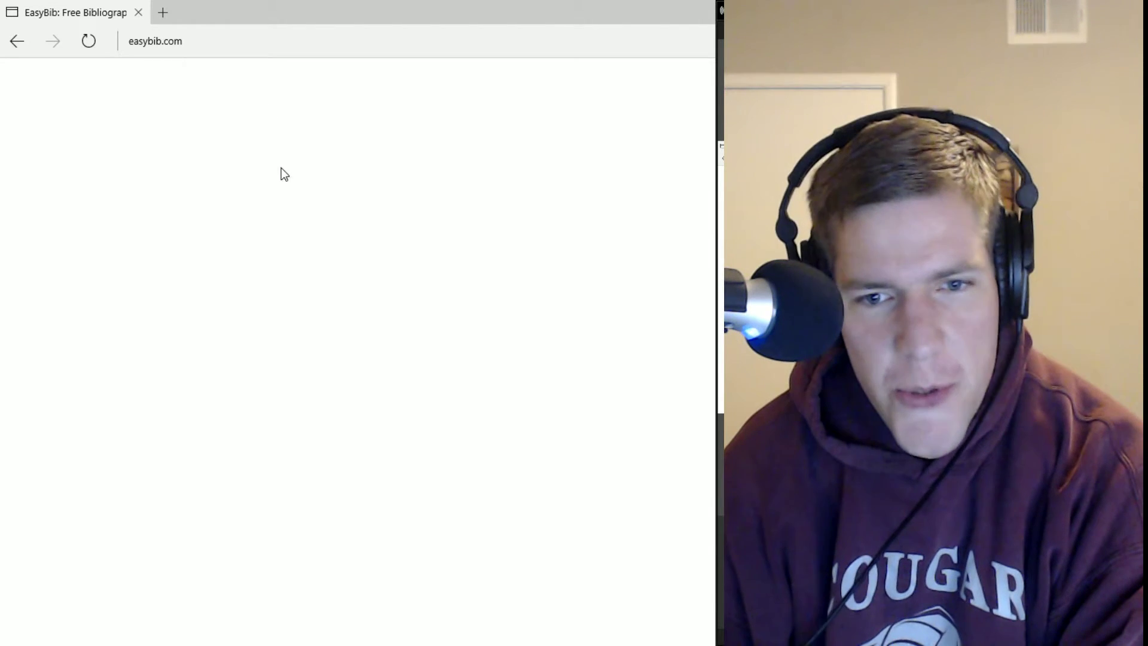
pyautogui.doubleClick(310, 15)
pyautogui.moveTo(440, 18); pyautogui.dragTo(377, 10)
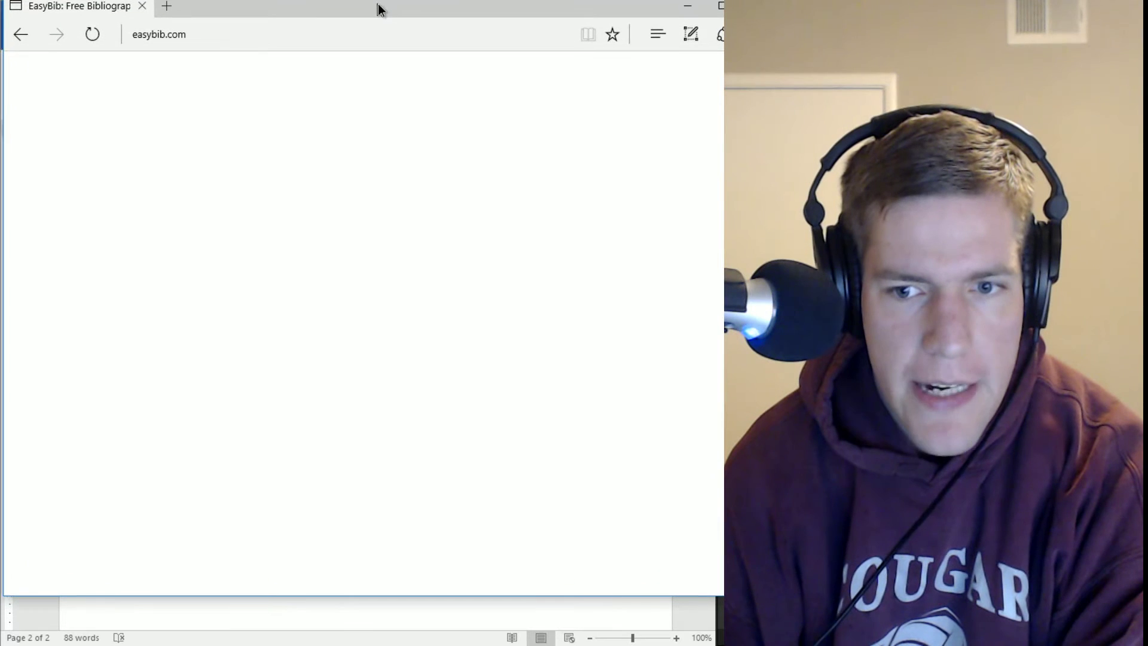
pyautogui.click(236, 41)
pyautogui.press('Return')
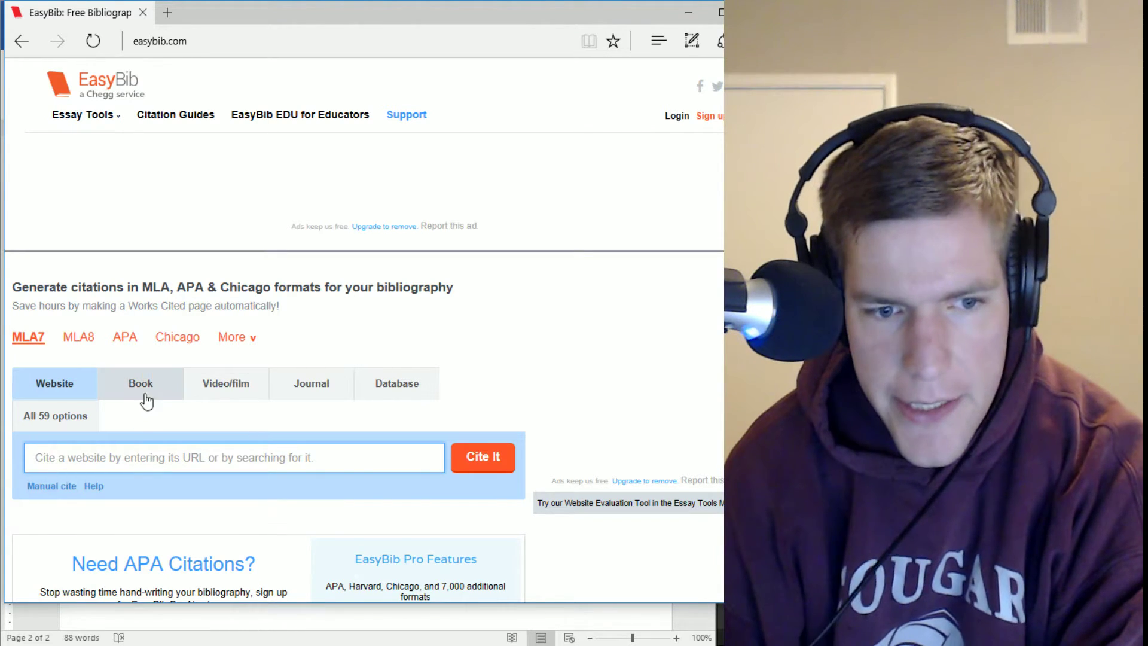
# Switch the citation style to MLA8 and pick Book as the source type
pyautogui.scroll(-1, 261, 339)
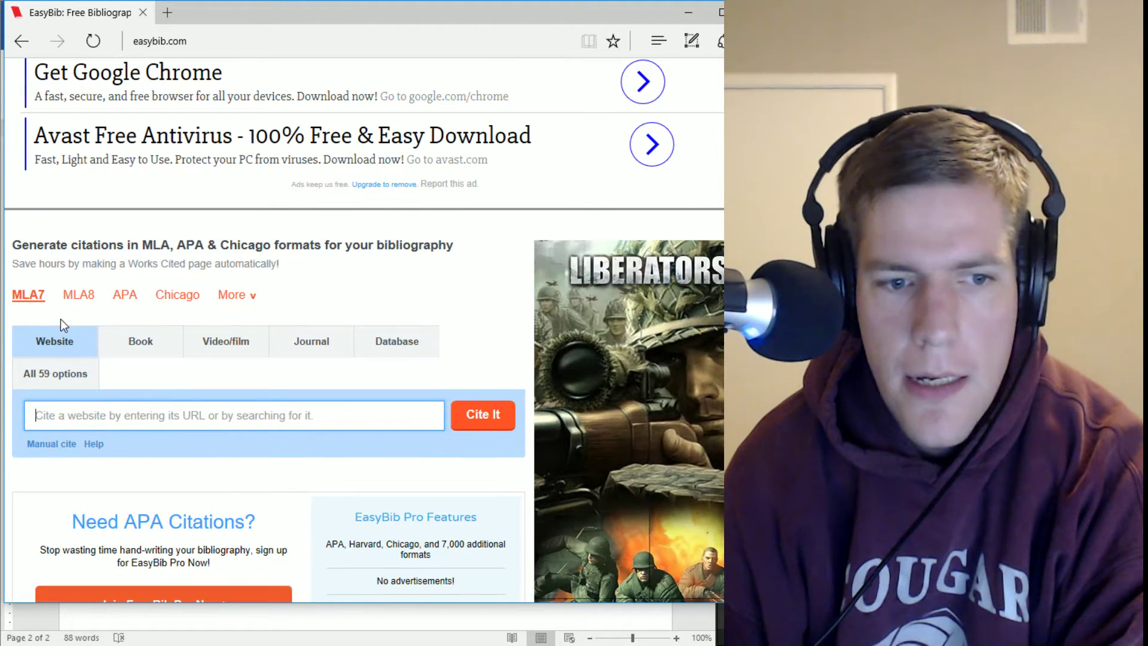
pyautogui.click(79, 299)
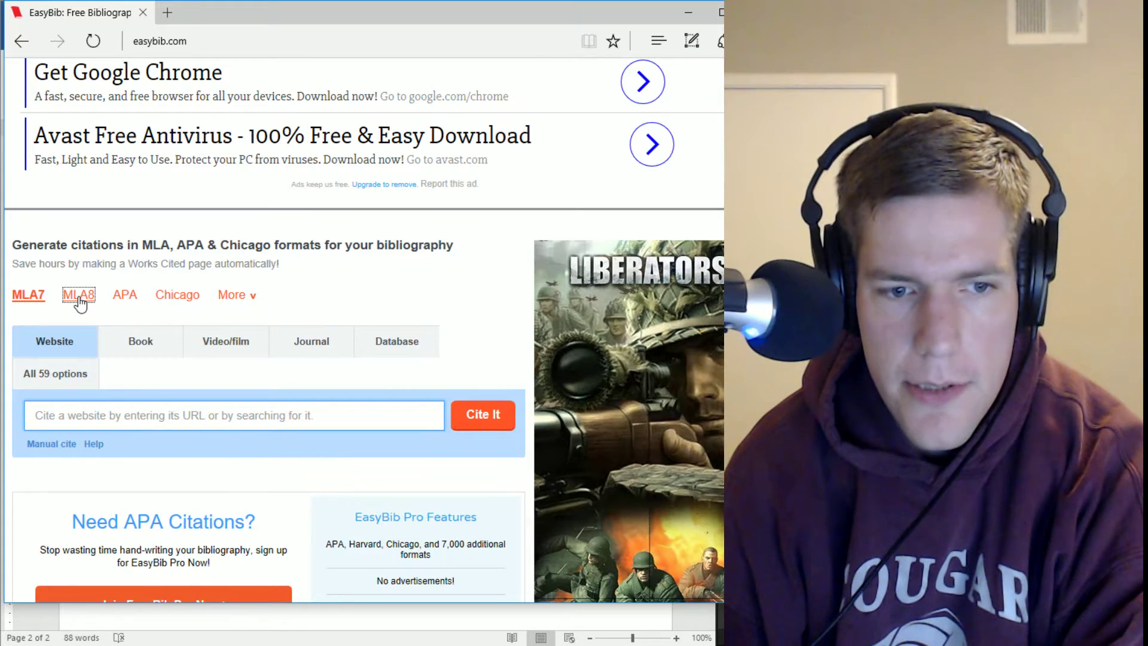
pyautogui.scroll(-3, 364, 335)
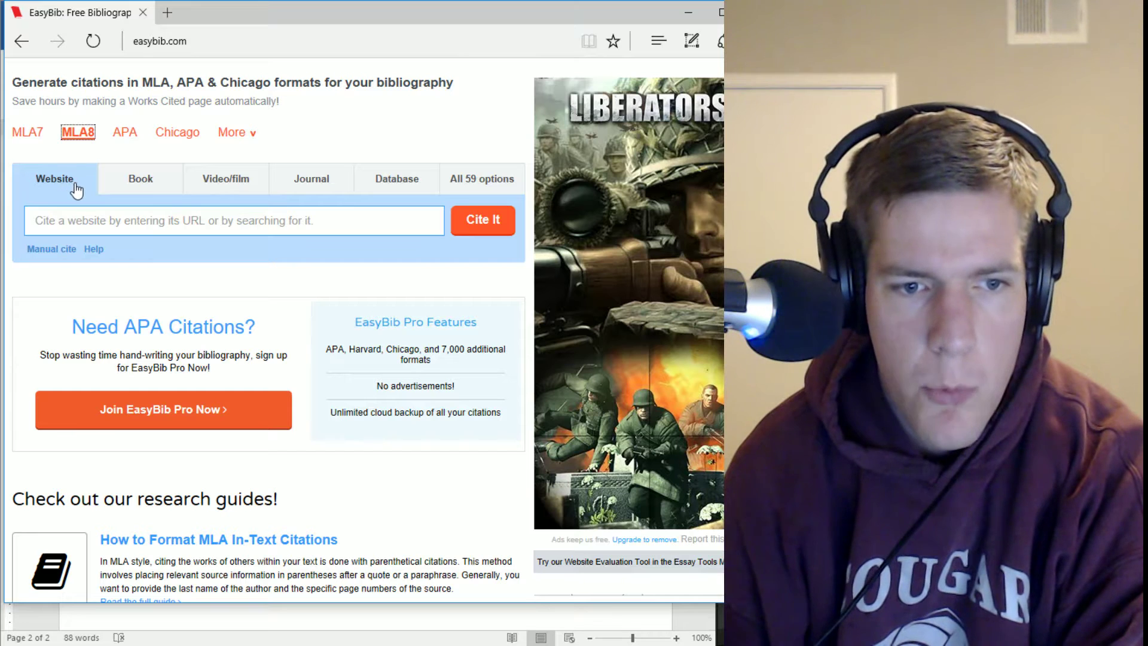
pyautogui.click(142, 189)
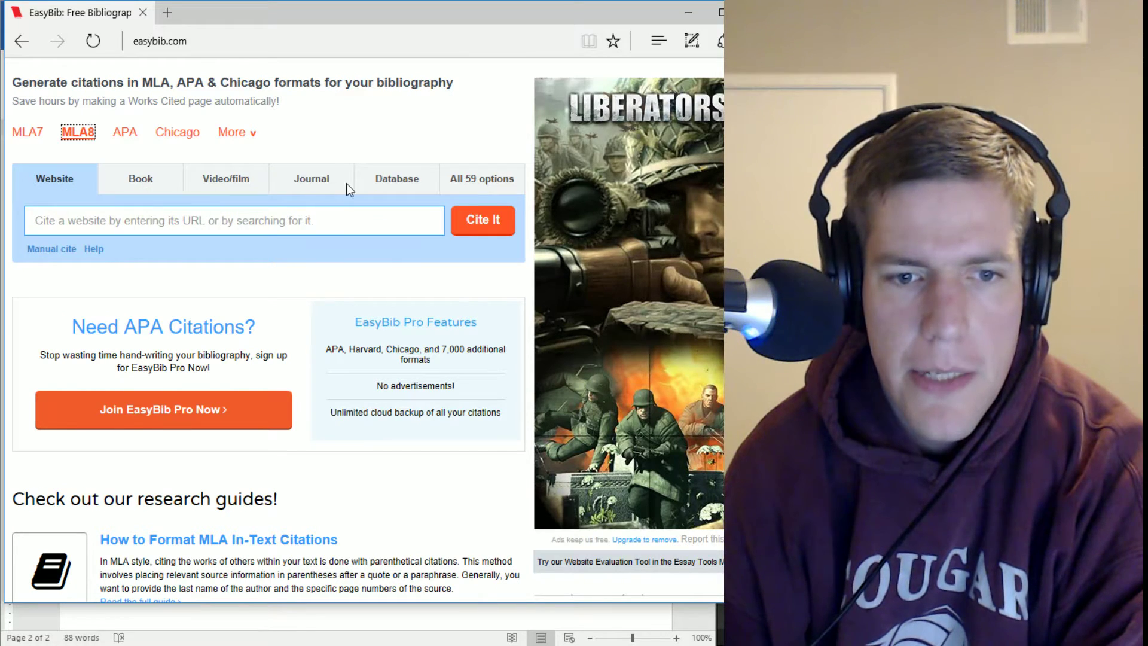
# Search books for 'harry potter and the sorcerer's stone' and cite the Scholastic 1999 edition
pyautogui.click(145, 189)
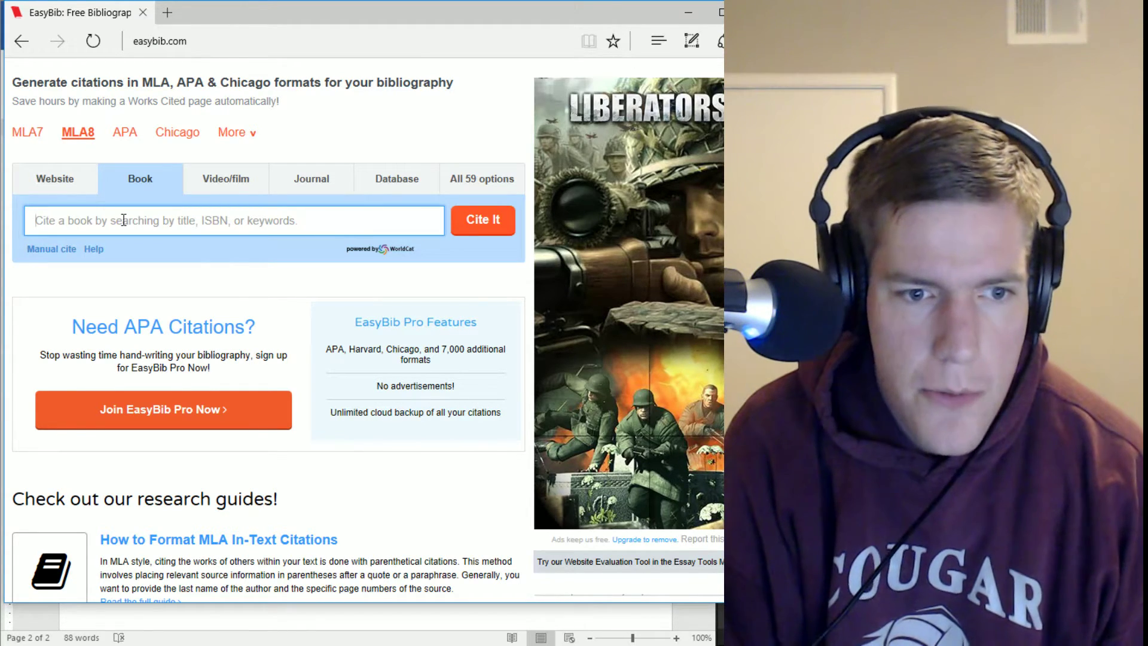
pyautogui.write('harry potter')
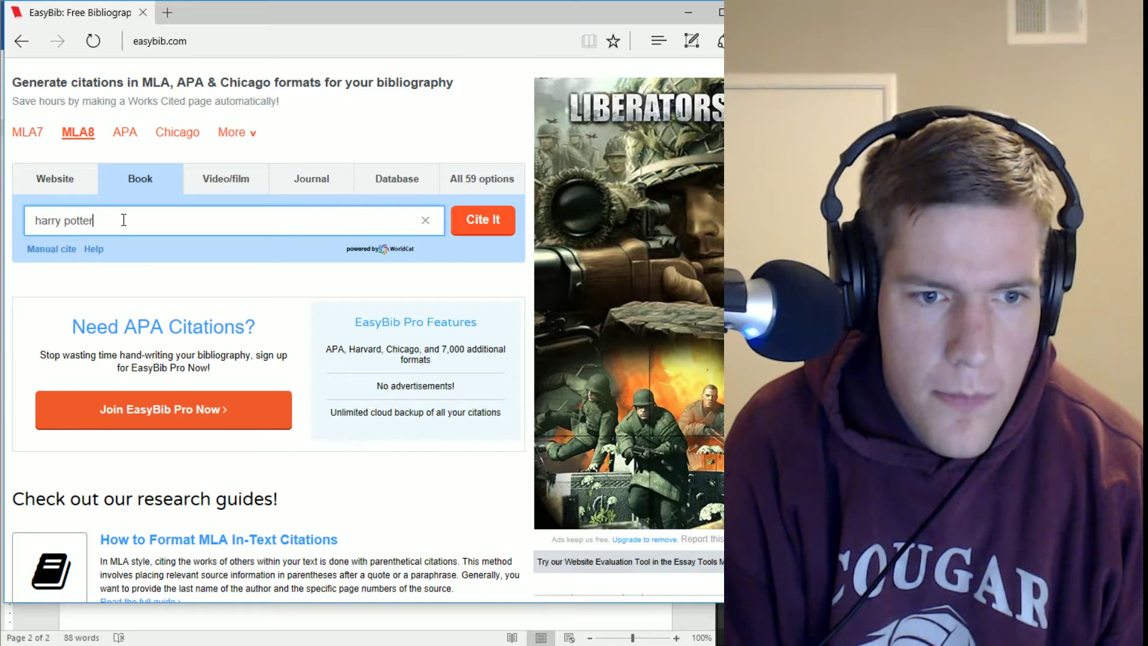
pyautogui.write(' and the sorce')
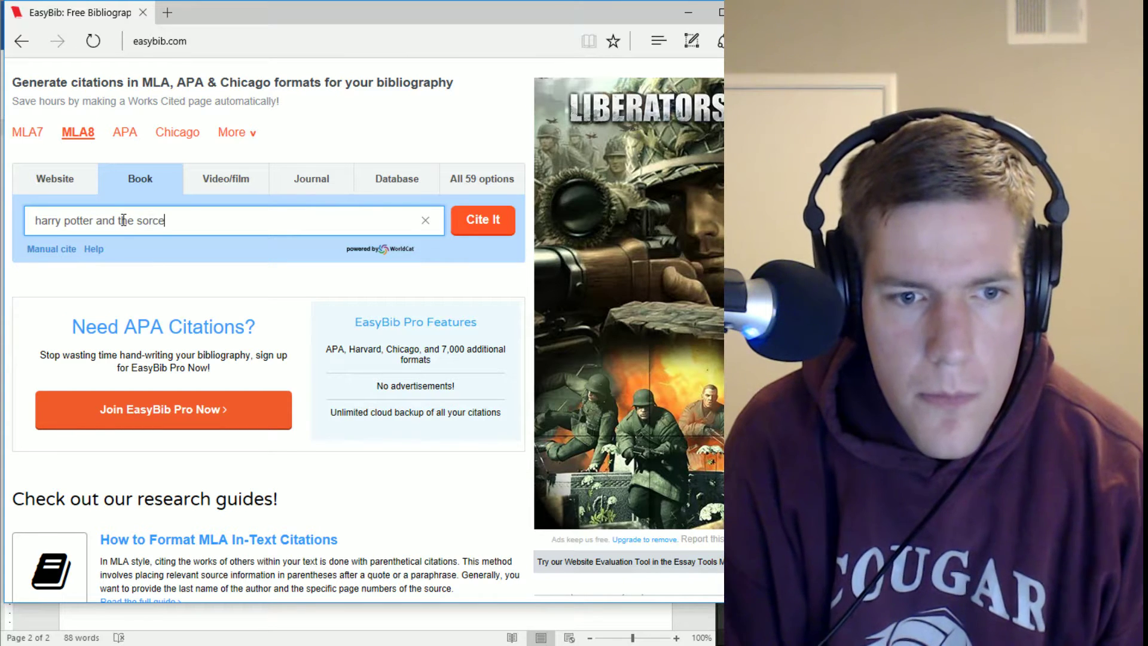
pyautogui.write("rer's stone")
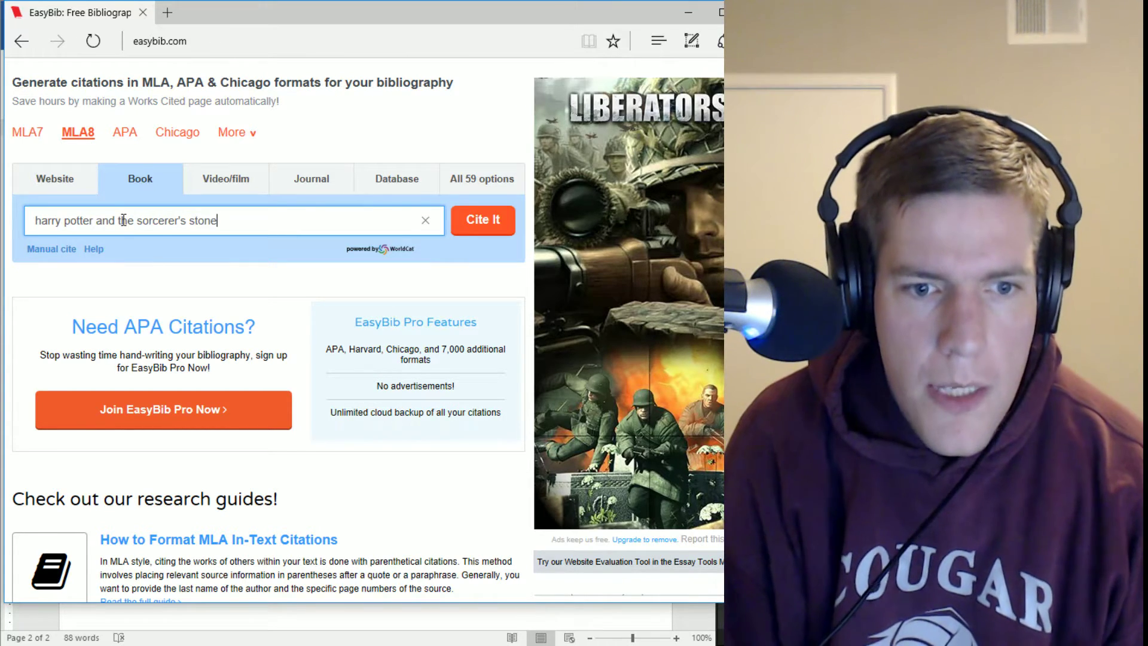
pyautogui.press('Return')
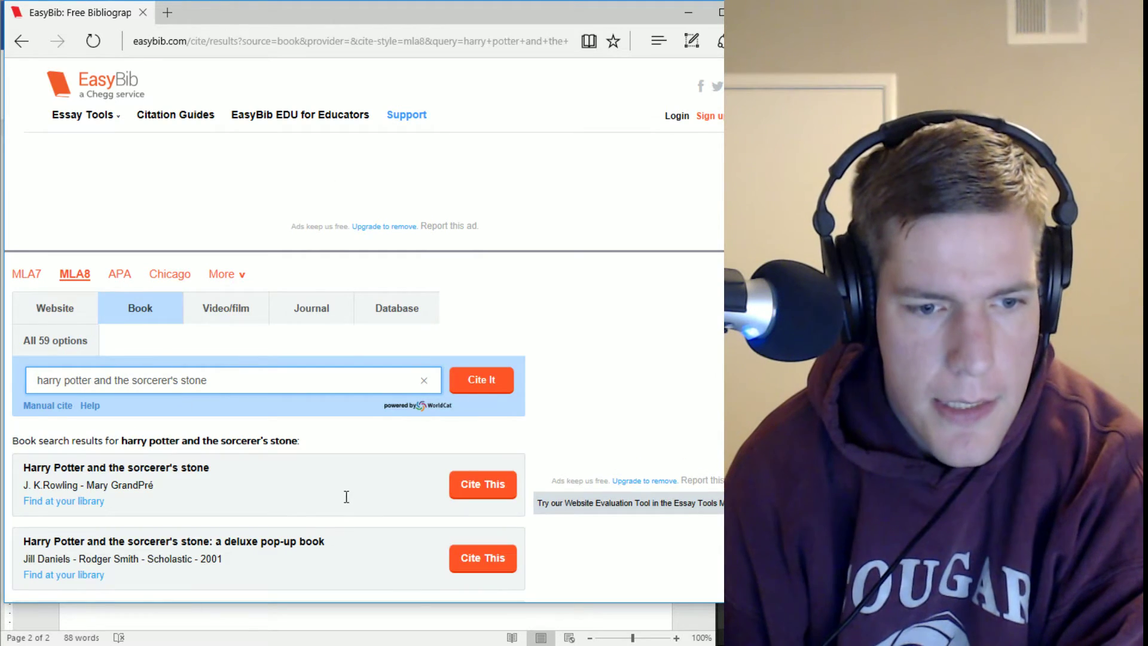
pyautogui.scroll(-6, 347, 497)
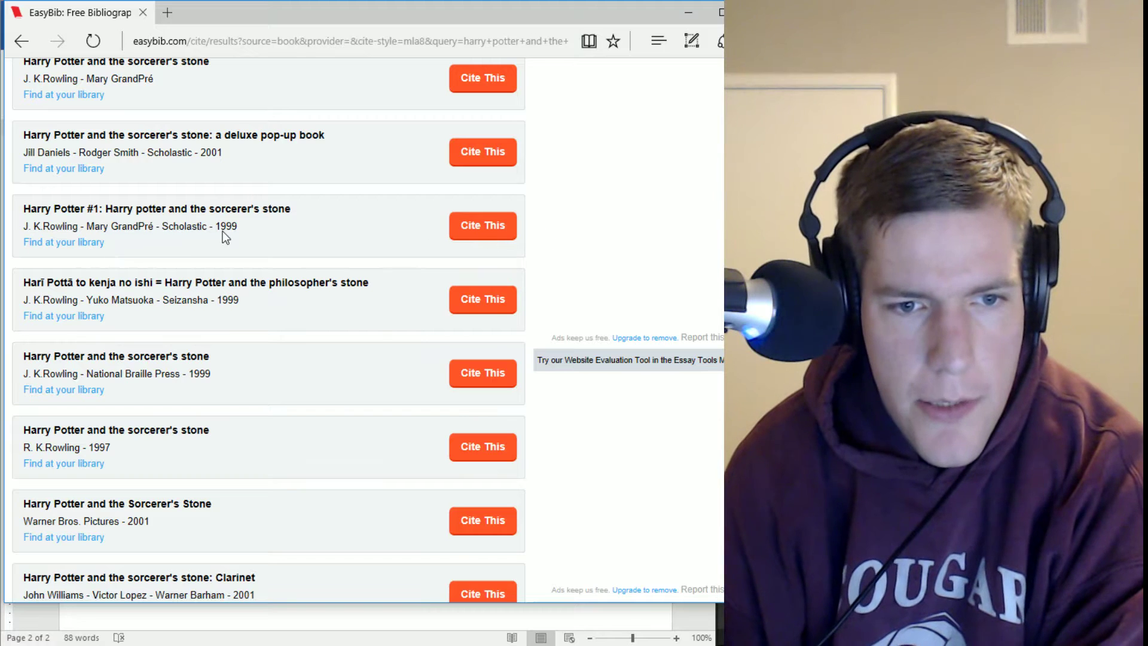
pyautogui.click(500, 232)
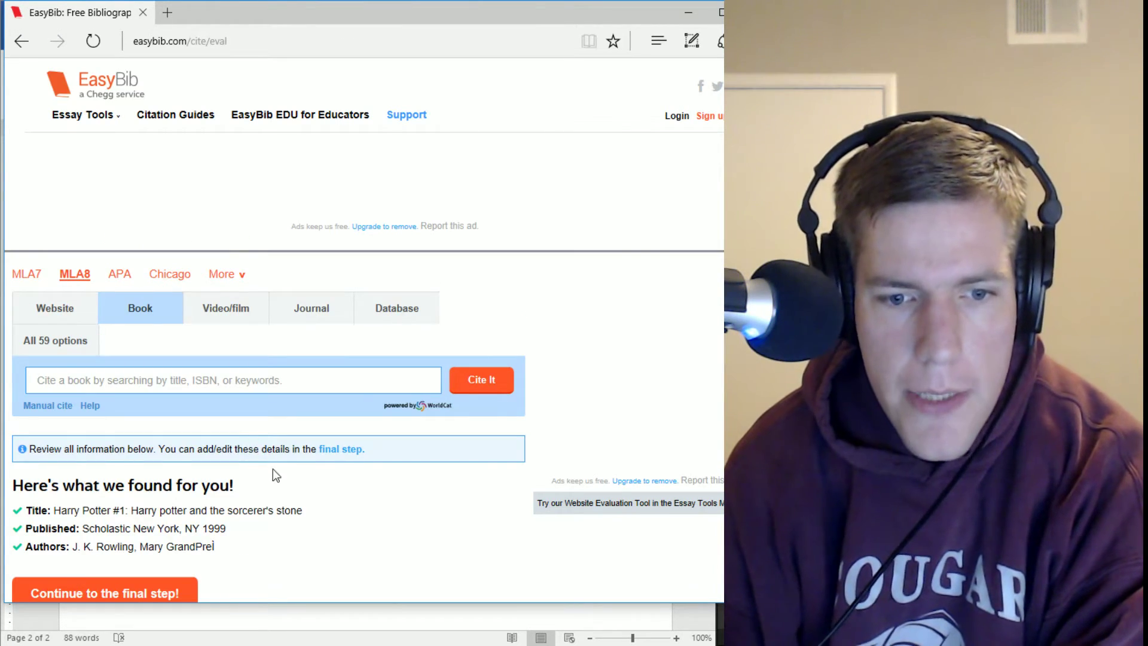
pyautogui.scroll(-3, 363, 478)
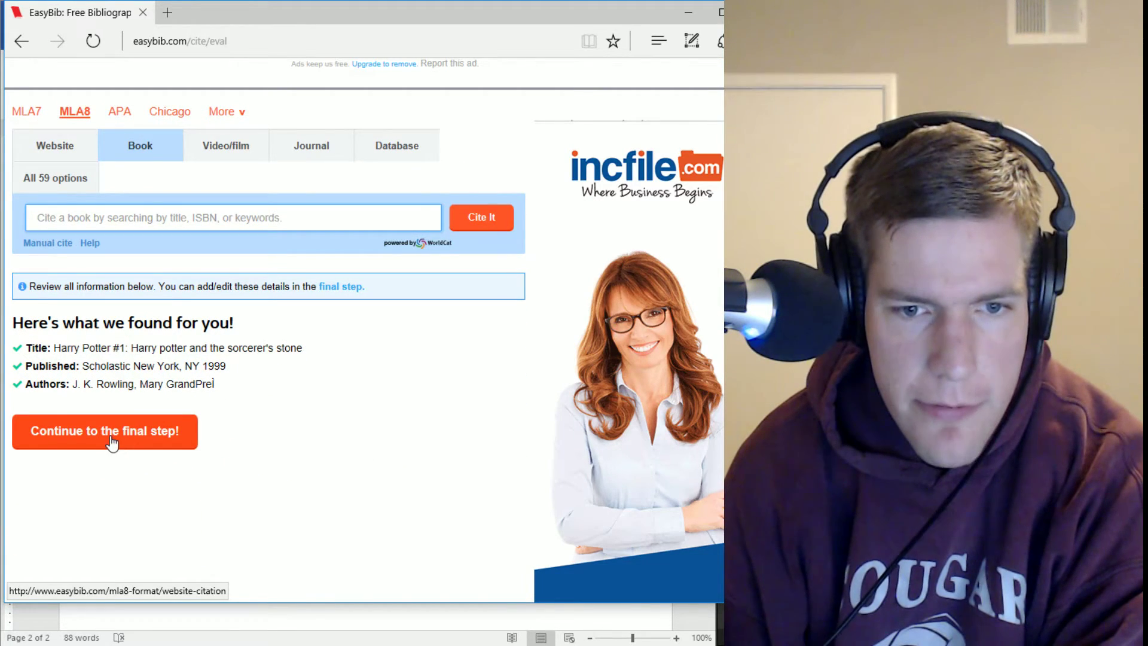
# Continue to the pre-filled MLA8 book form, review its Source title, then return to Word
pyautogui.click(111, 443)
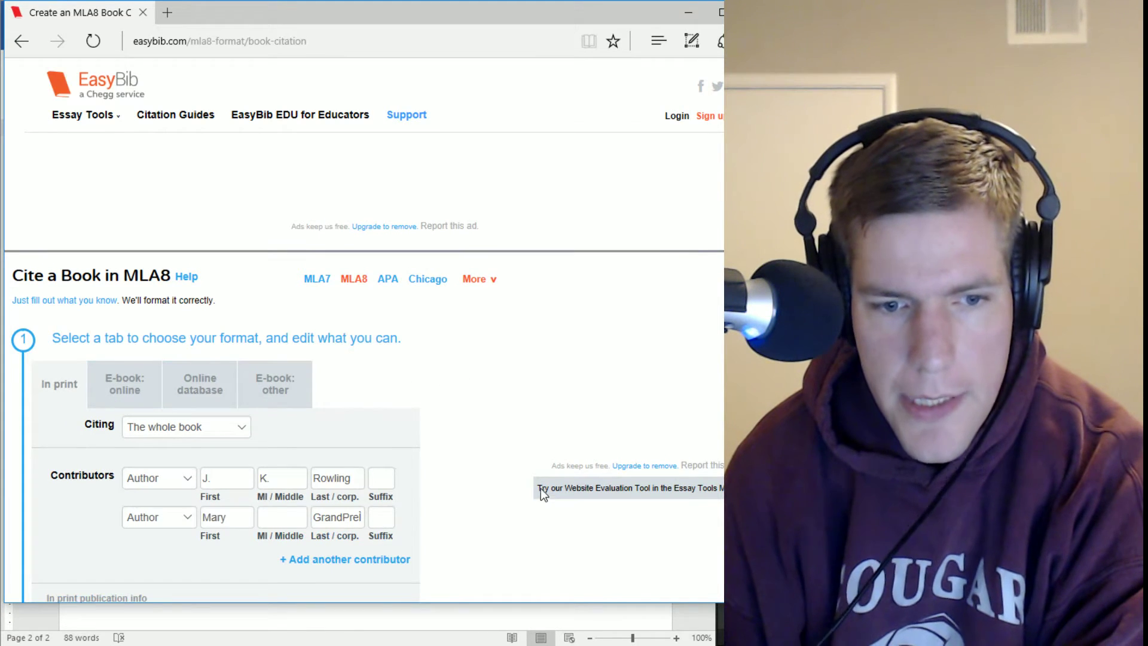
pyautogui.scroll(-1, 501, 441)
pyautogui.scroll(-2, 400, 483)
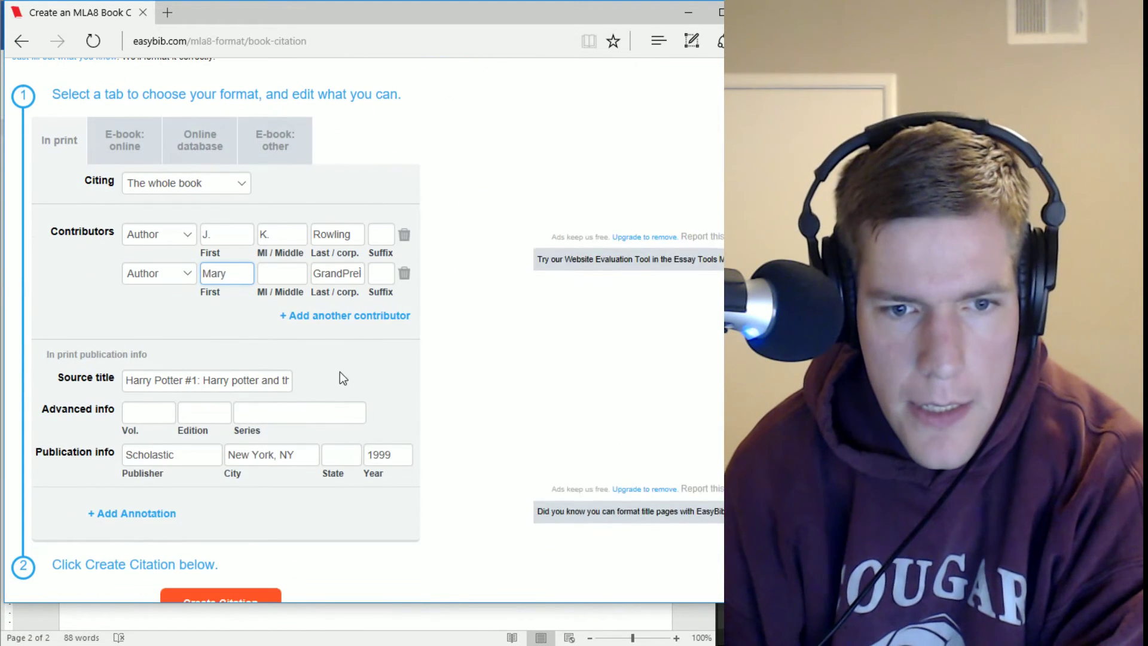
pyautogui.scroll(-2, 518, 472)
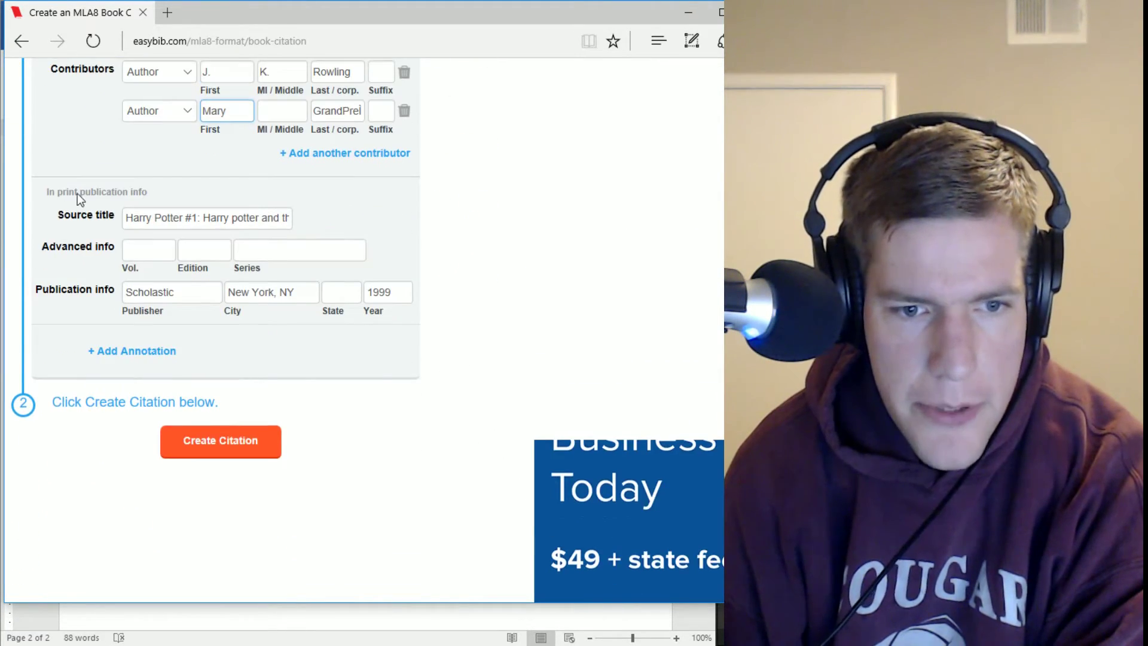
pyautogui.click(191, 219)
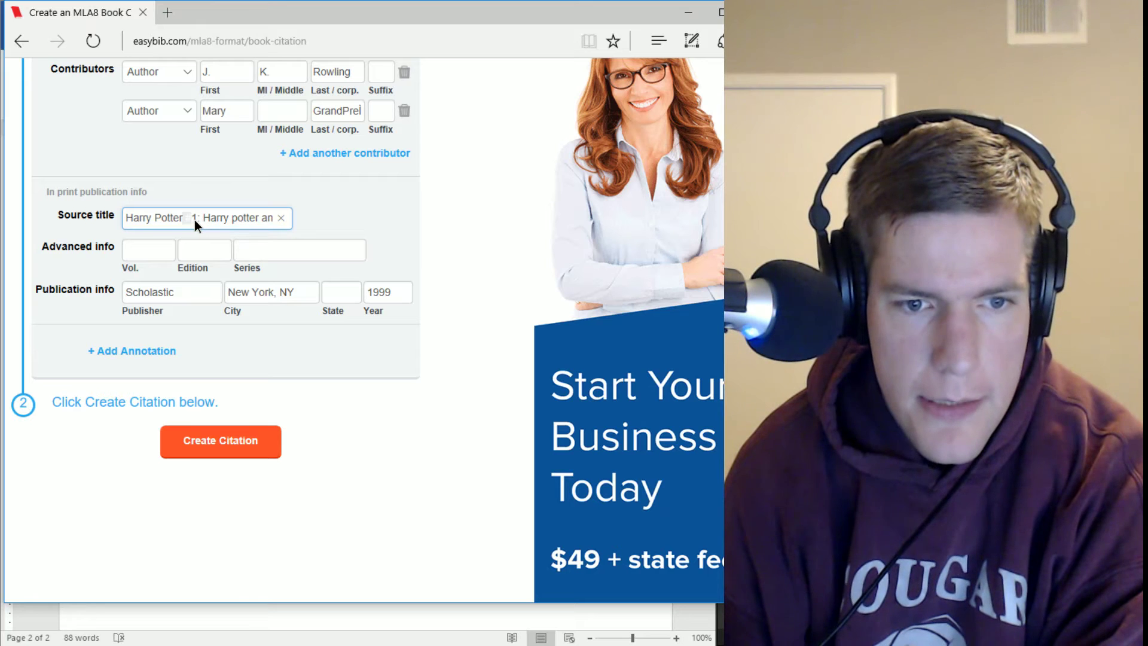
pyautogui.click(305, 338)
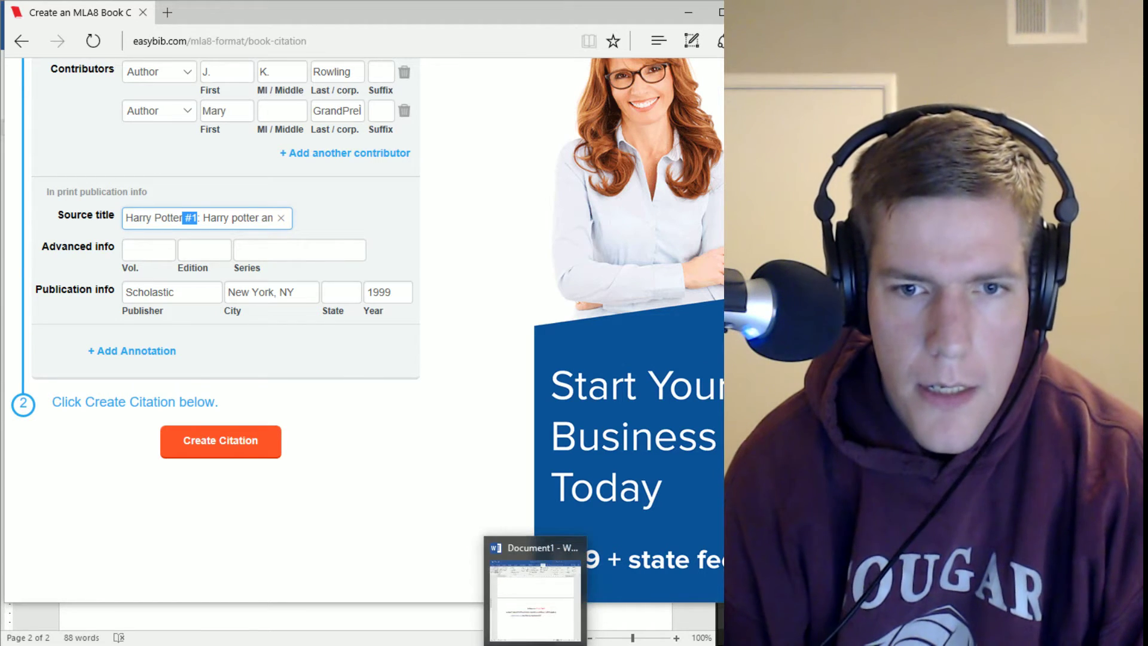
pyautogui.click(568, 548)
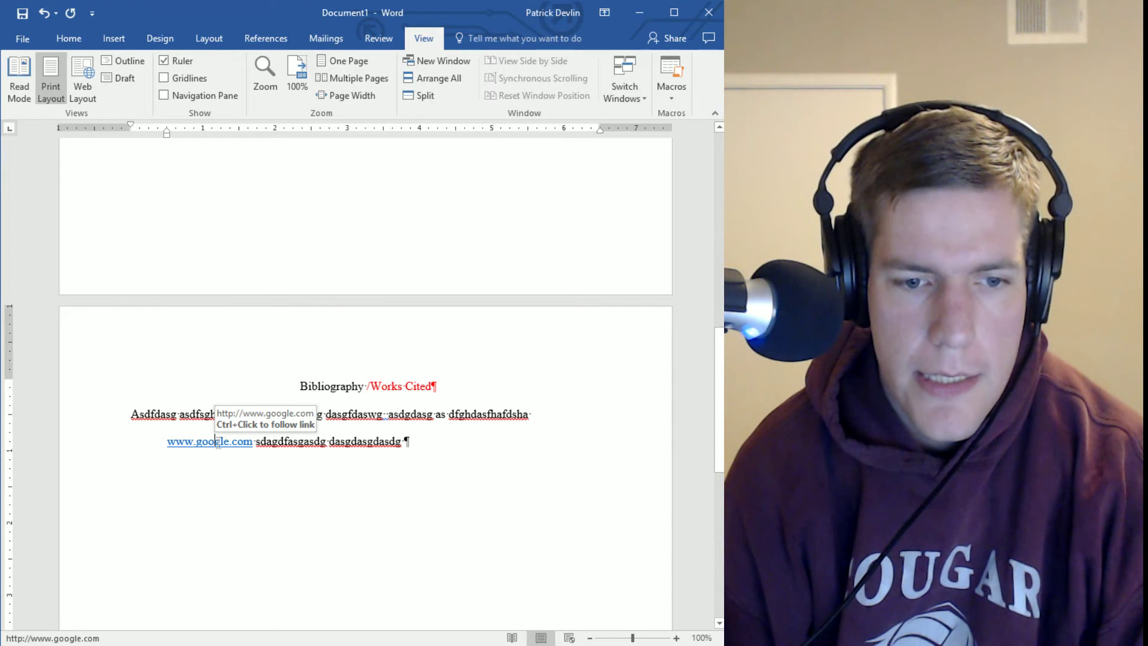
pyautogui.rightClick(218, 442)
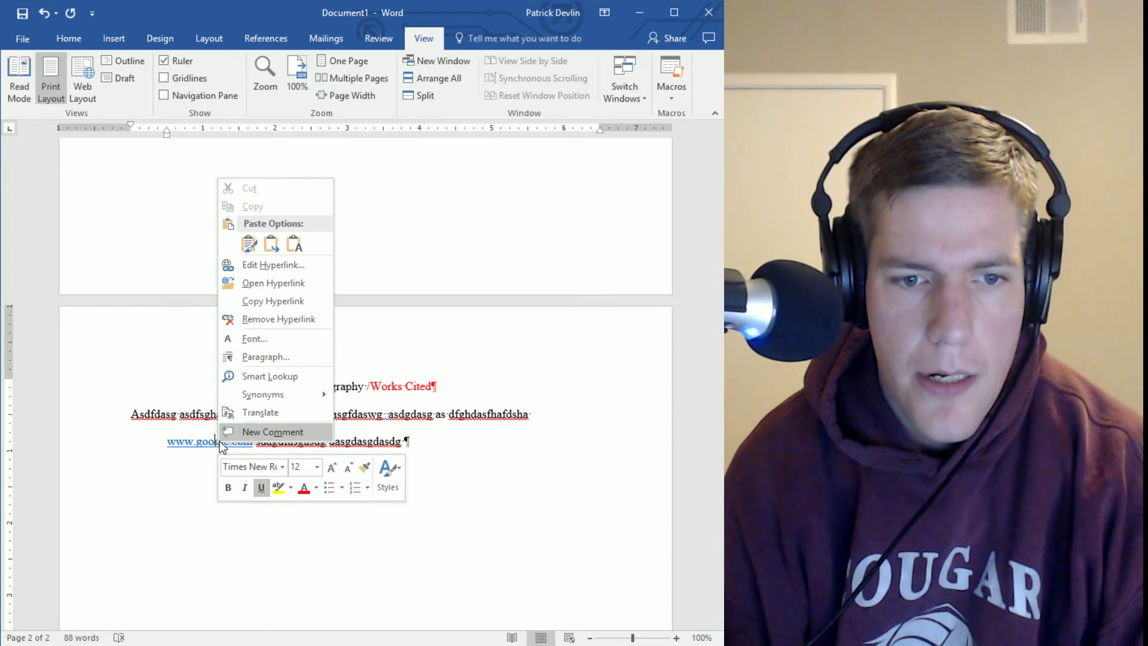
pyautogui.click(282, 319)
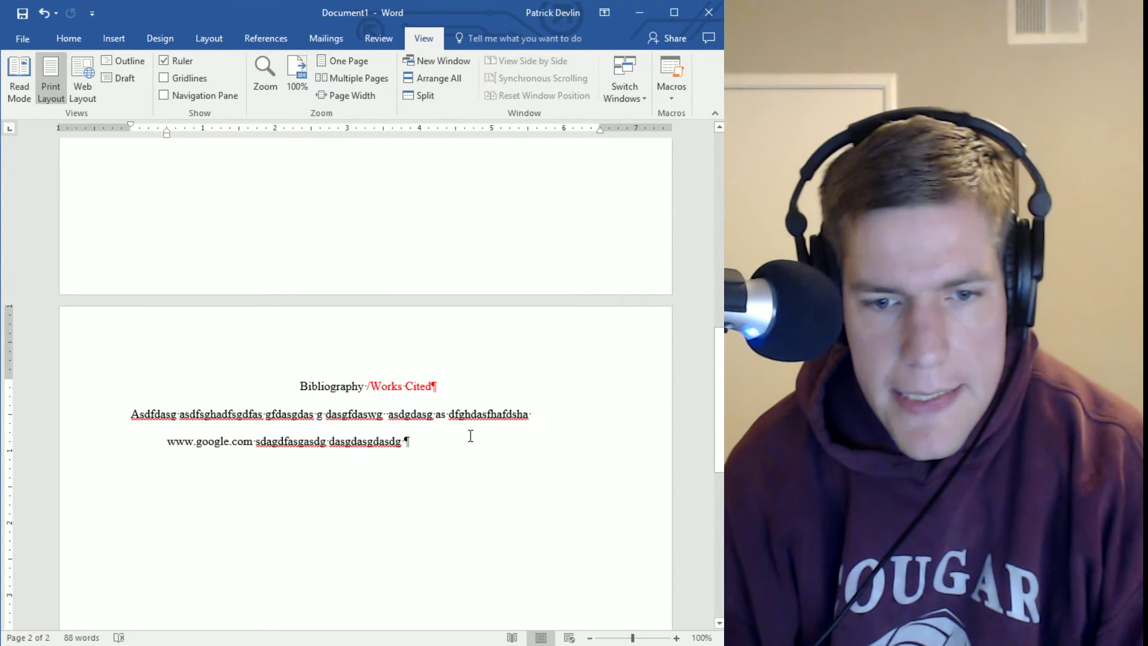
pyautogui.doubleClick(496, 414)
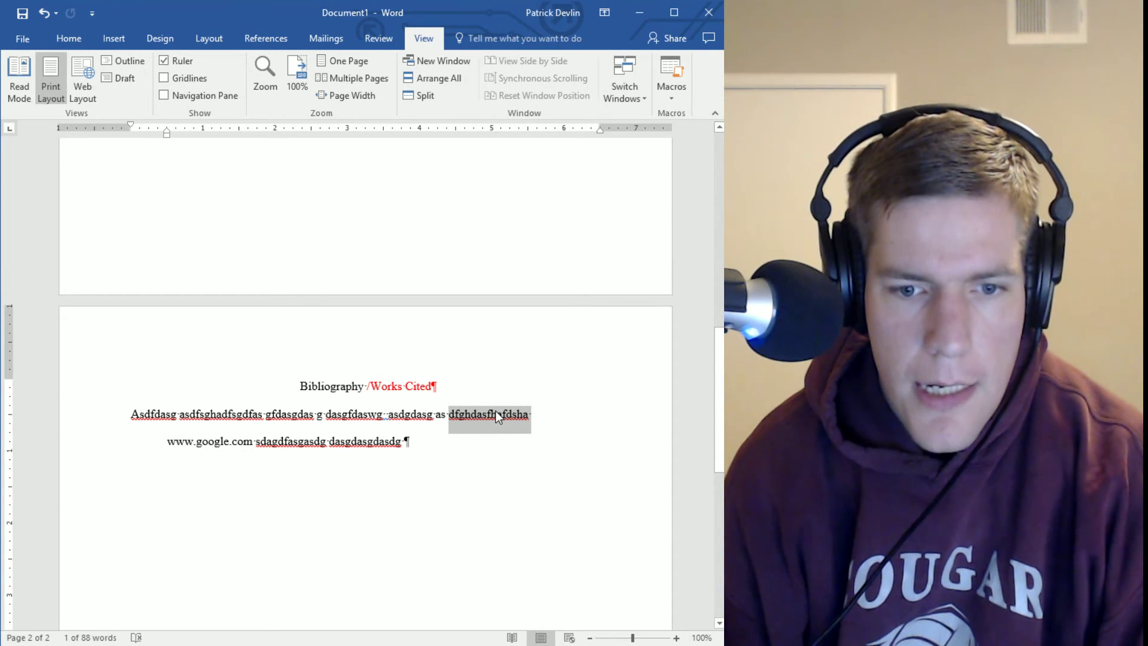
pyautogui.doubleClick(485, 417)
pyautogui.click(484, 417)
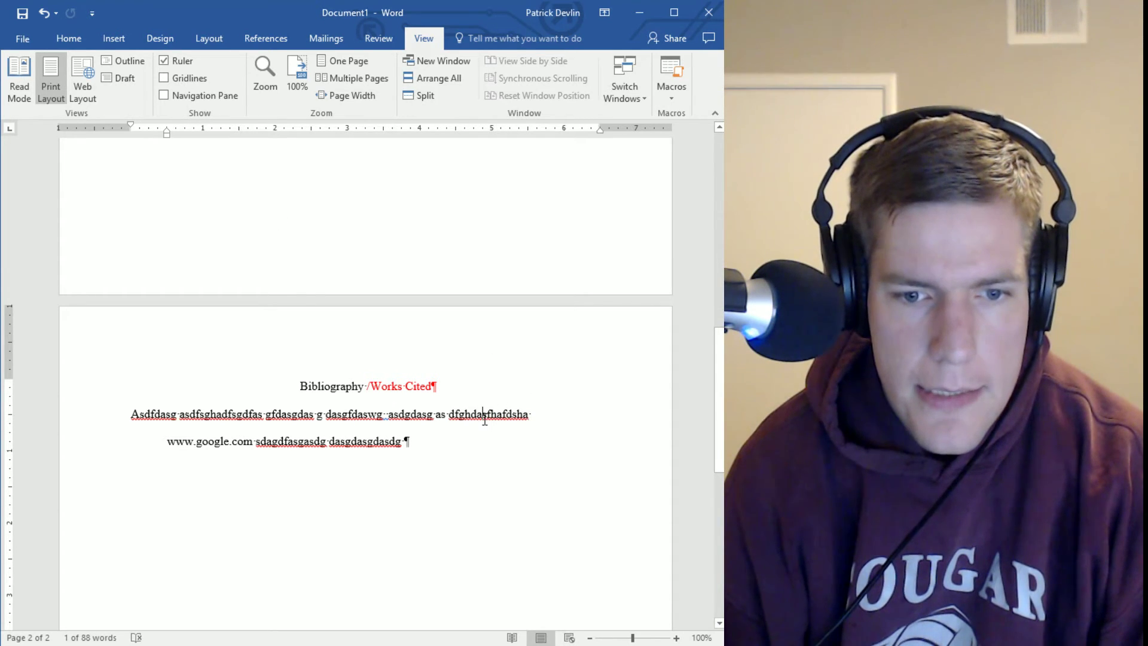
pyautogui.doubleClick(484, 419)
pyautogui.click(508, 393)
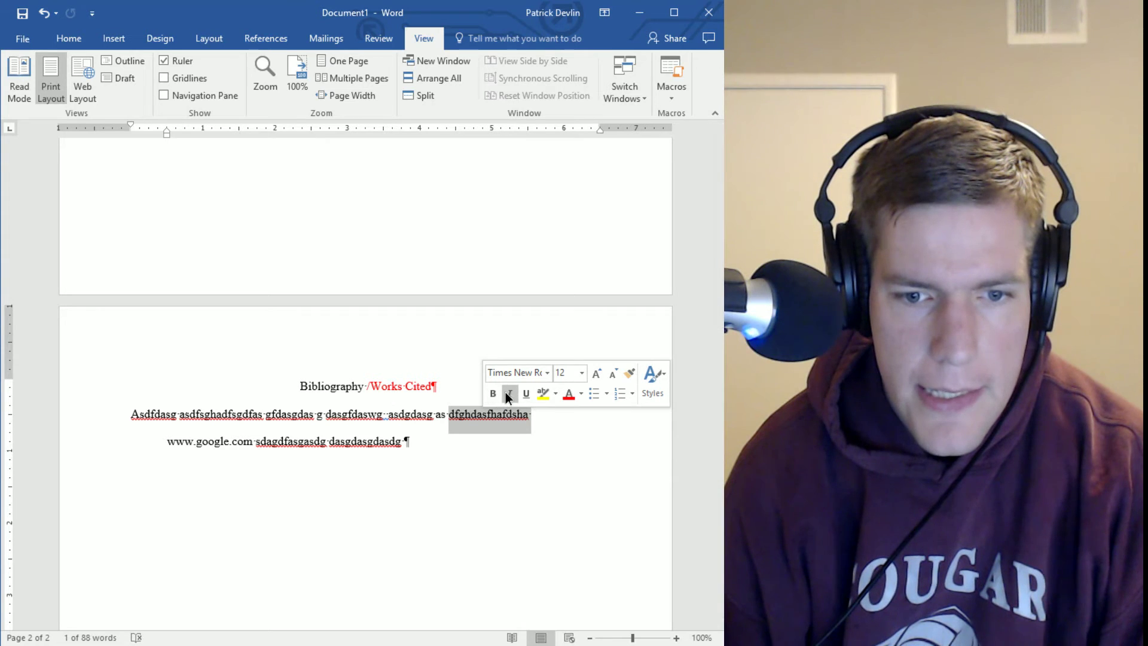
pyautogui.click(533, 584)
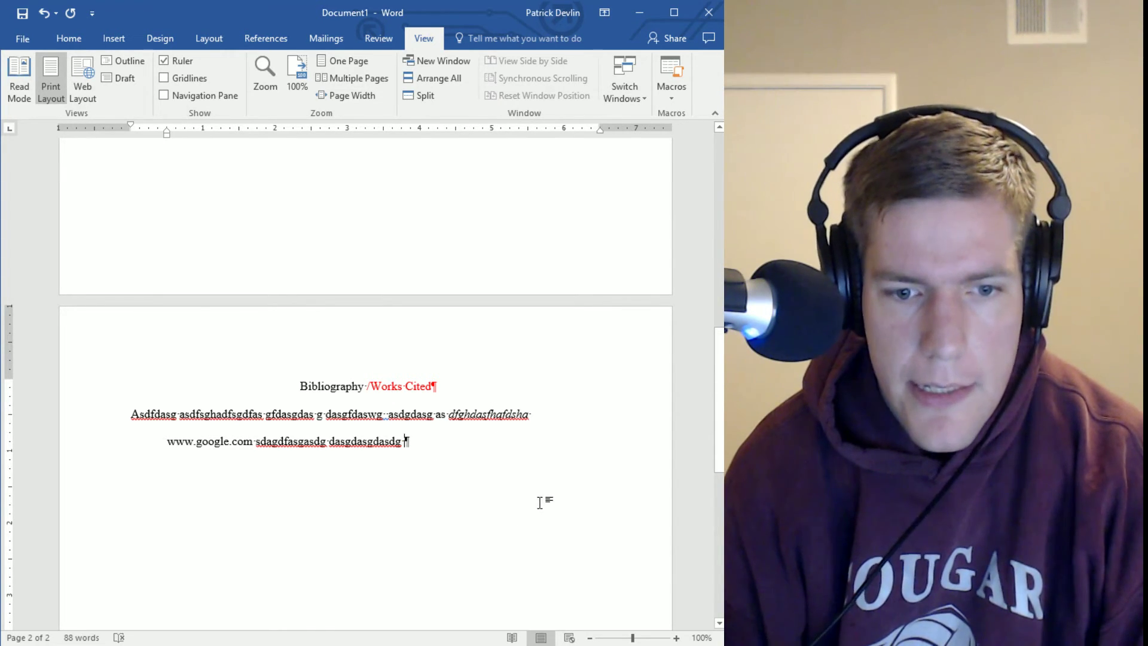
pyautogui.scroll(4, 553, 501)
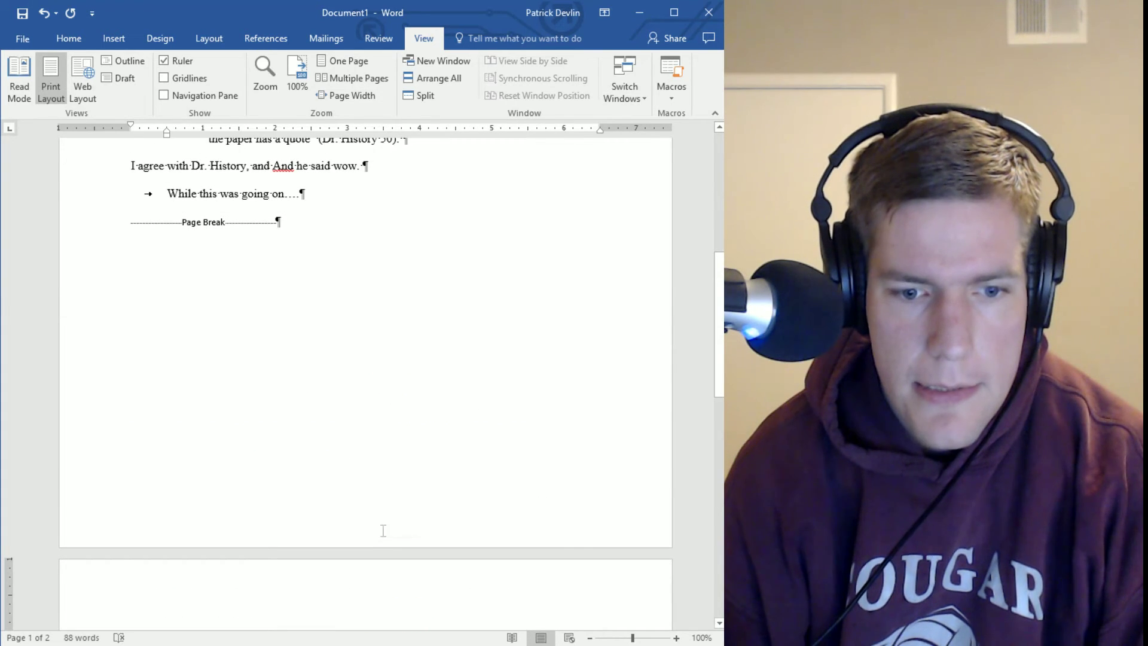
# With the cursor at the end of page 1, show the Bottom of Page number styles
pyautogui.click(304, 505)
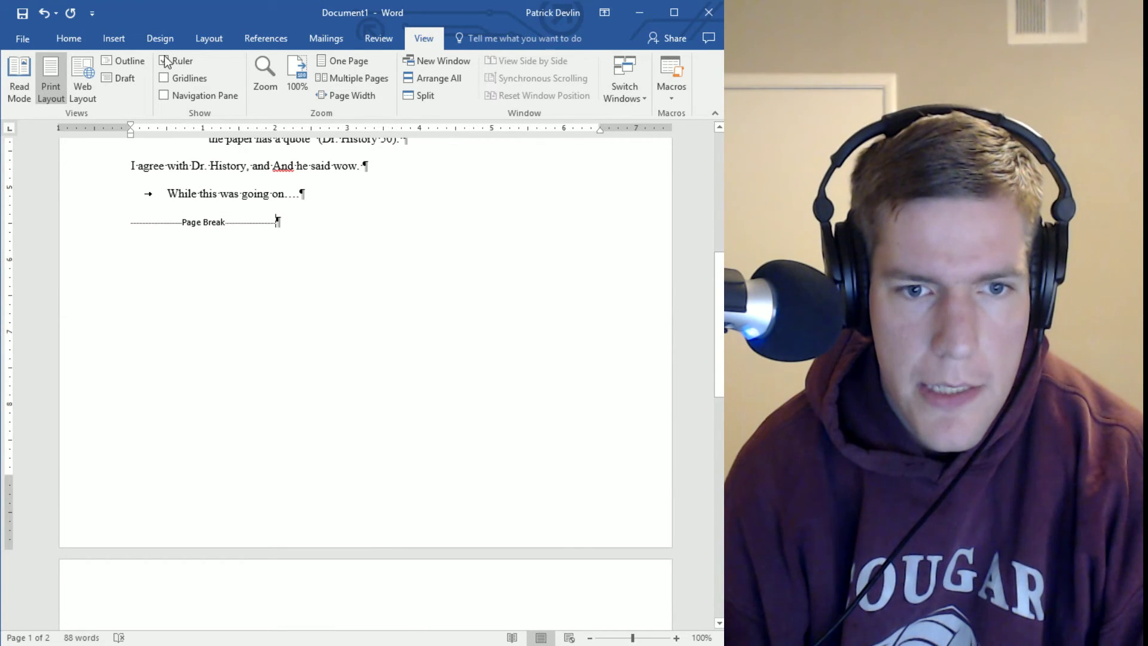
pyautogui.click(113, 38)
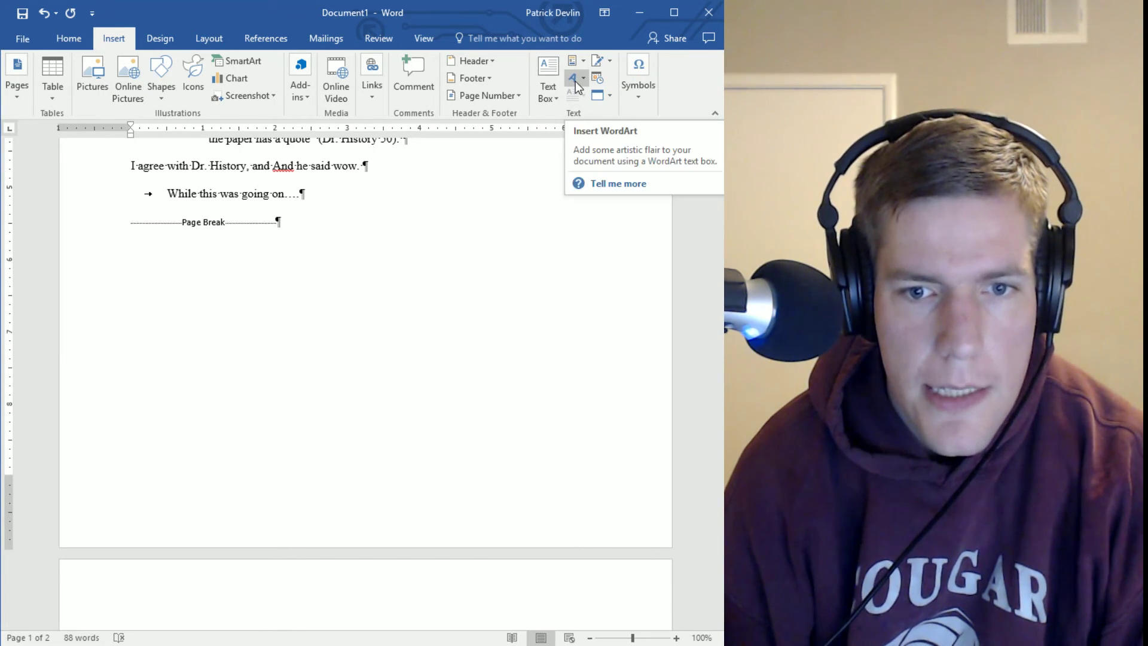
pyautogui.click(522, 96)
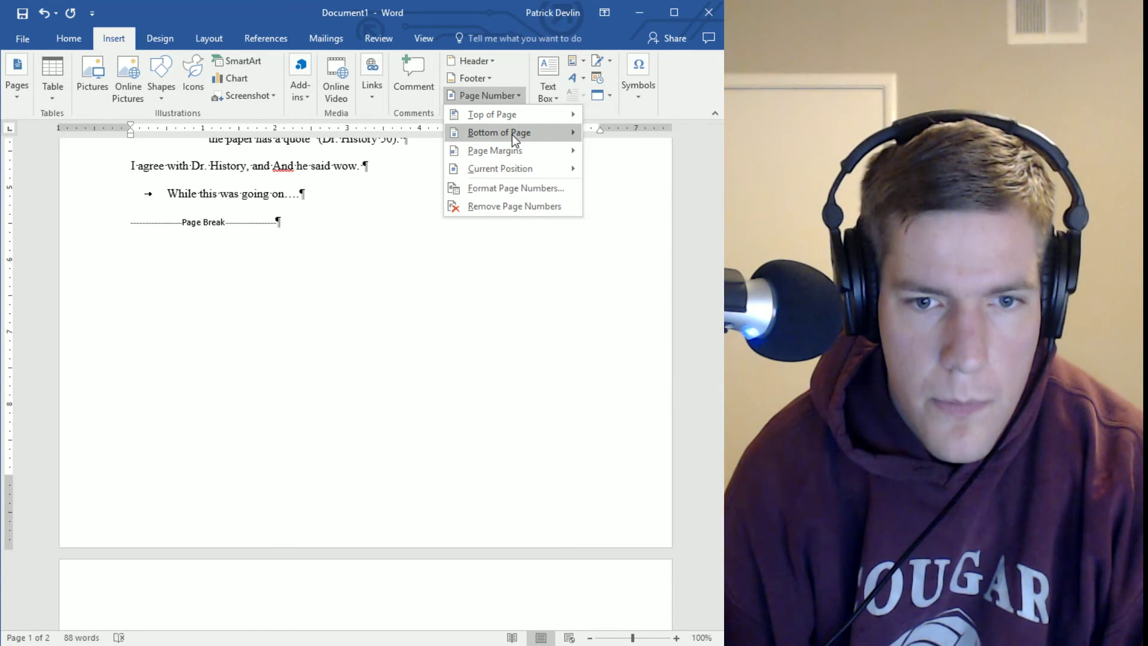
pyautogui.moveTo(518, 134)
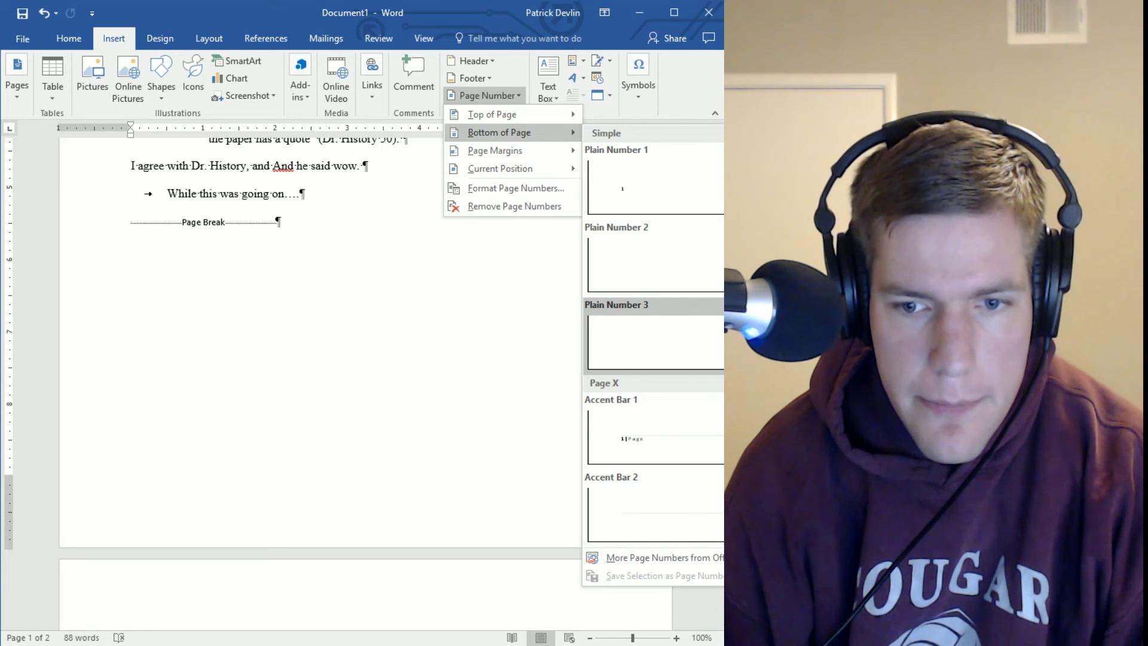
# Insert a Plain Number 3 footer page number, check the '1', and close Header and Footer
pyautogui.click(655, 340)
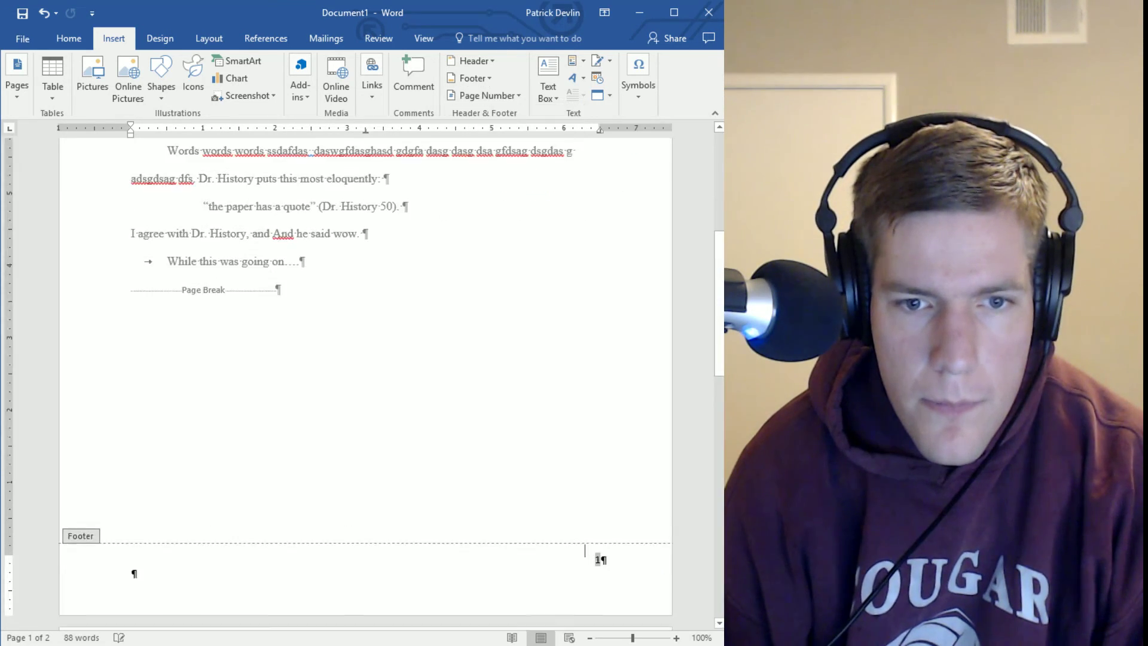
pyautogui.scroll(5, 463, 503)
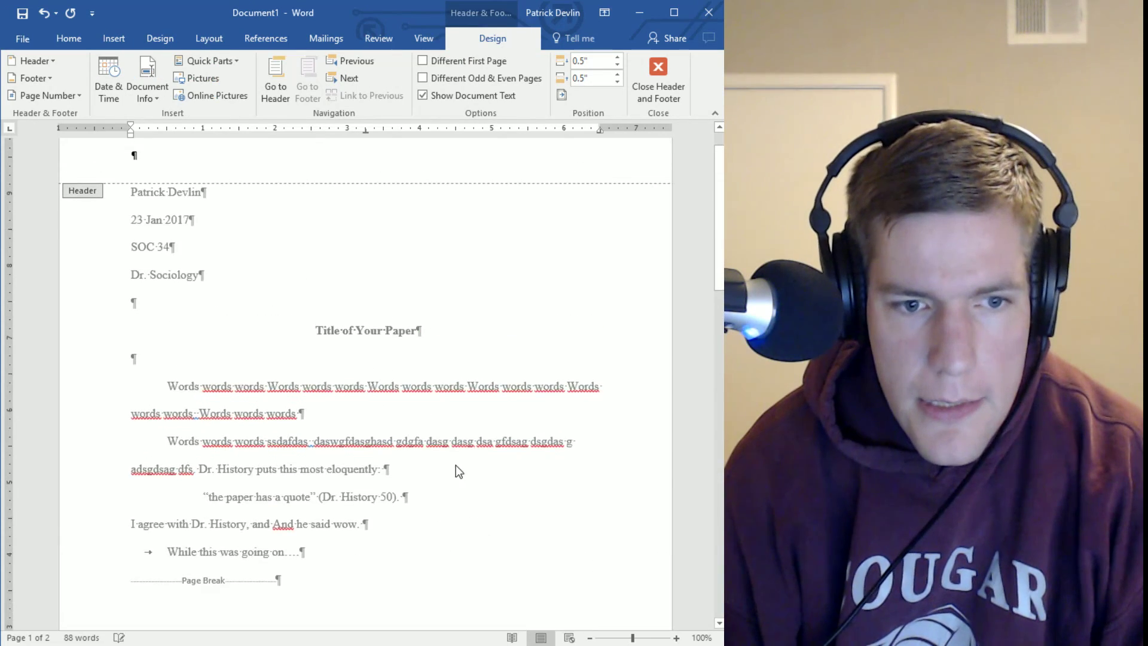
pyautogui.scroll(-5, 455, 478)
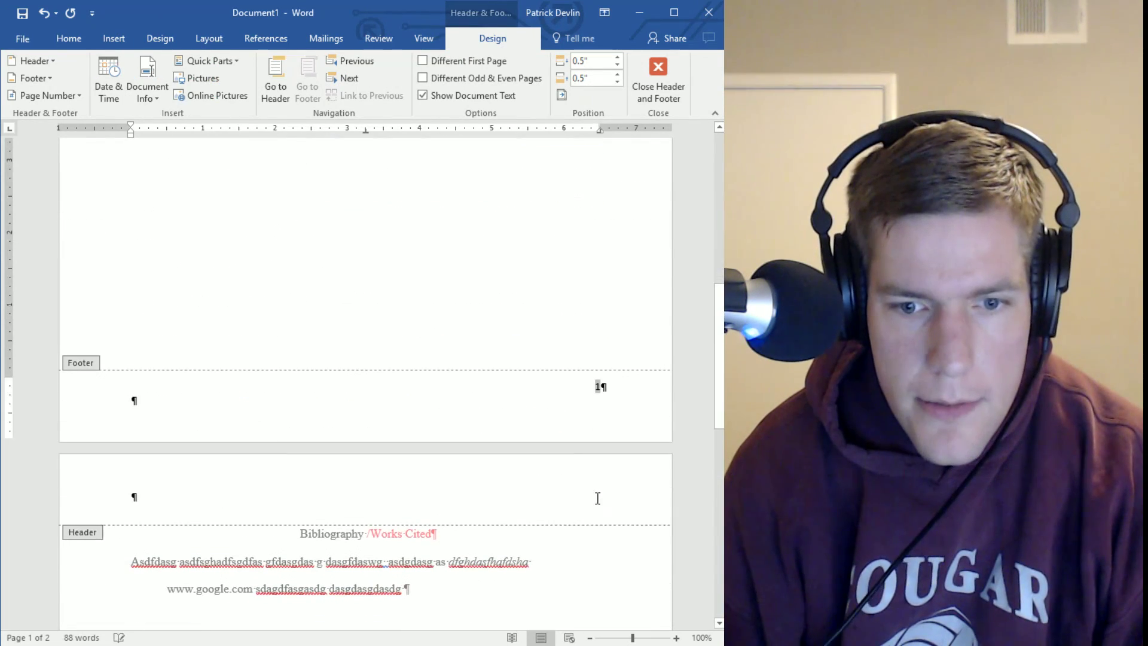
pyautogui.doubleClick(597, 383)
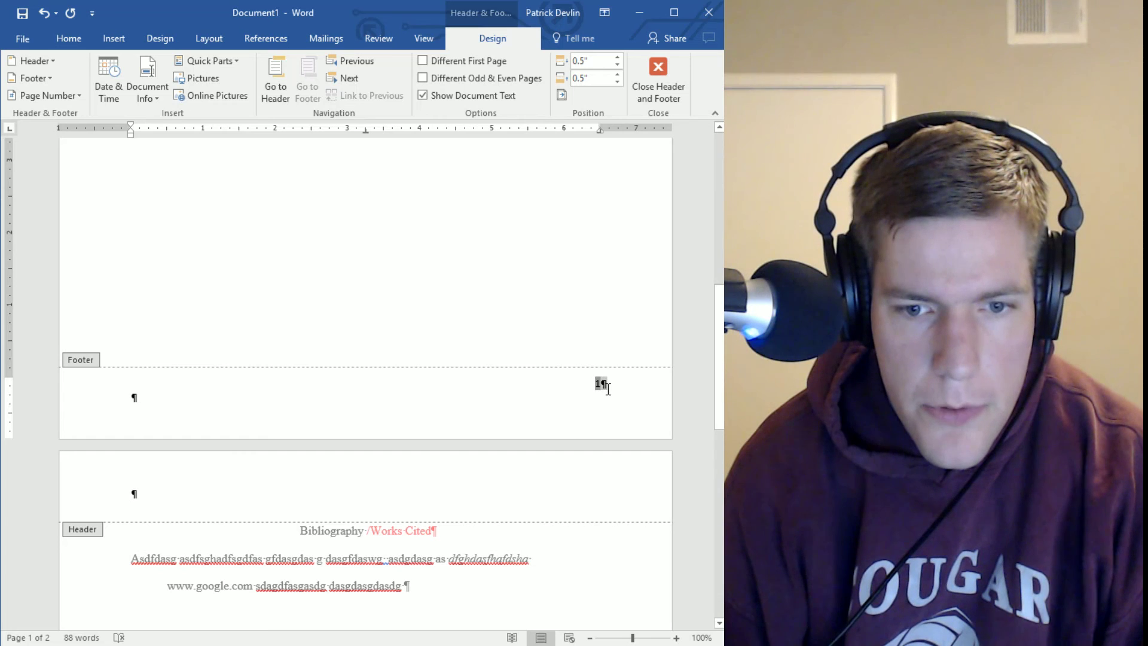
pyautogui.rightClick(597, 388)
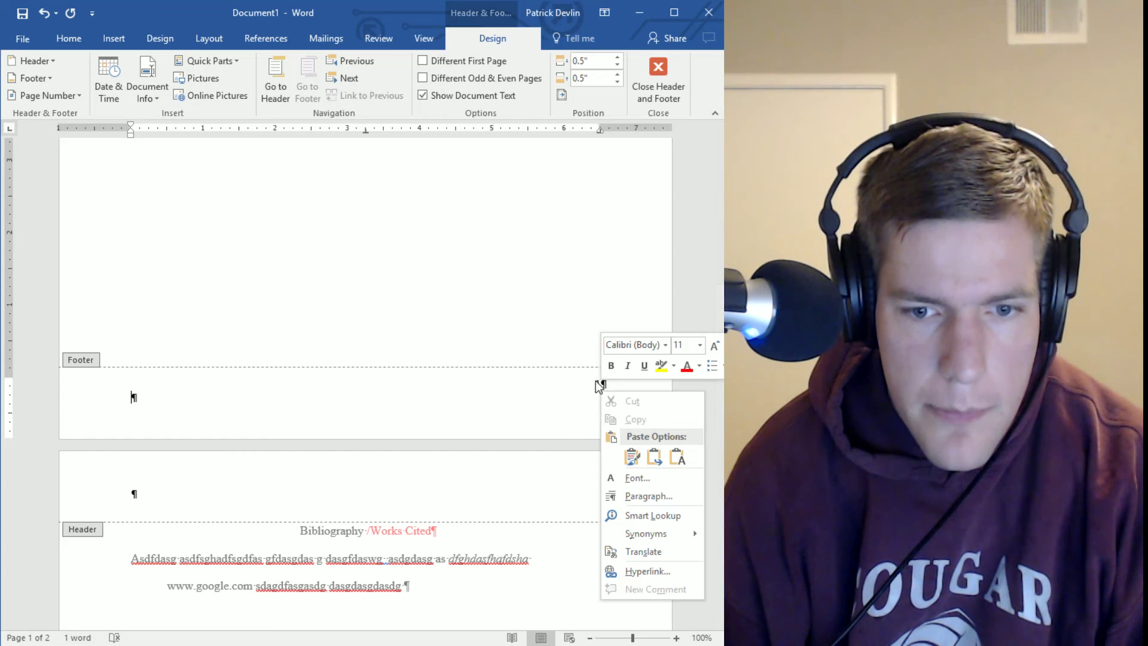
pyautogui.press('Escape')
pyautogui.click(598, 380)
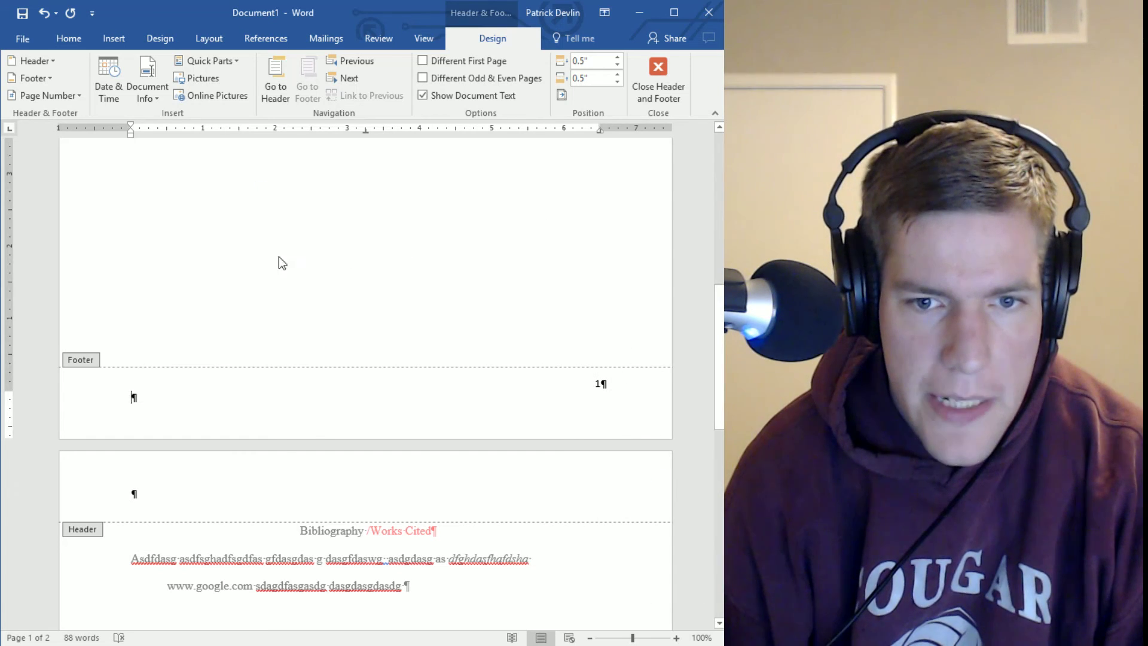
pyautogui.scroll(8, 289, 291)
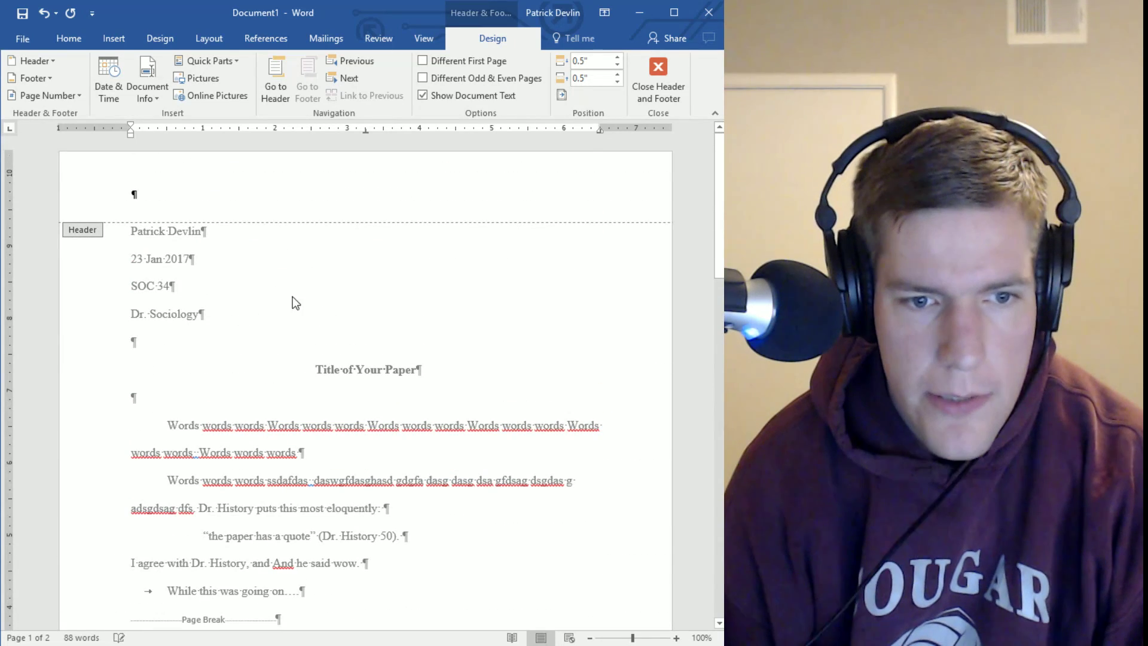
pyautogui.click(660, 74)
pyautogui.scroll(-8, 425, 495)
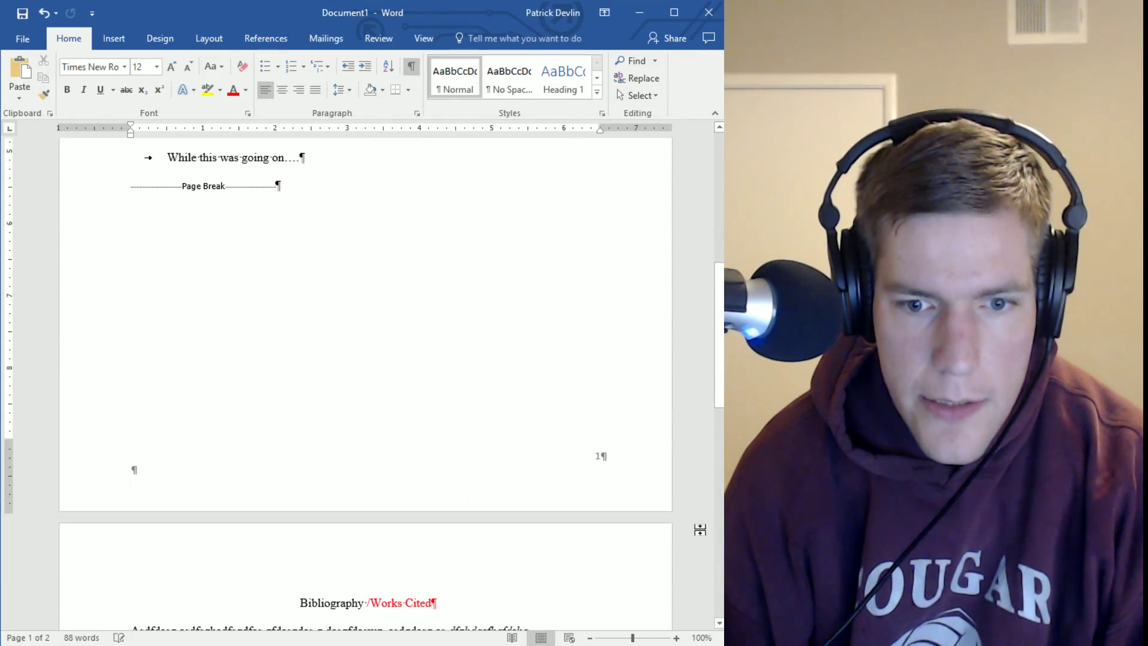